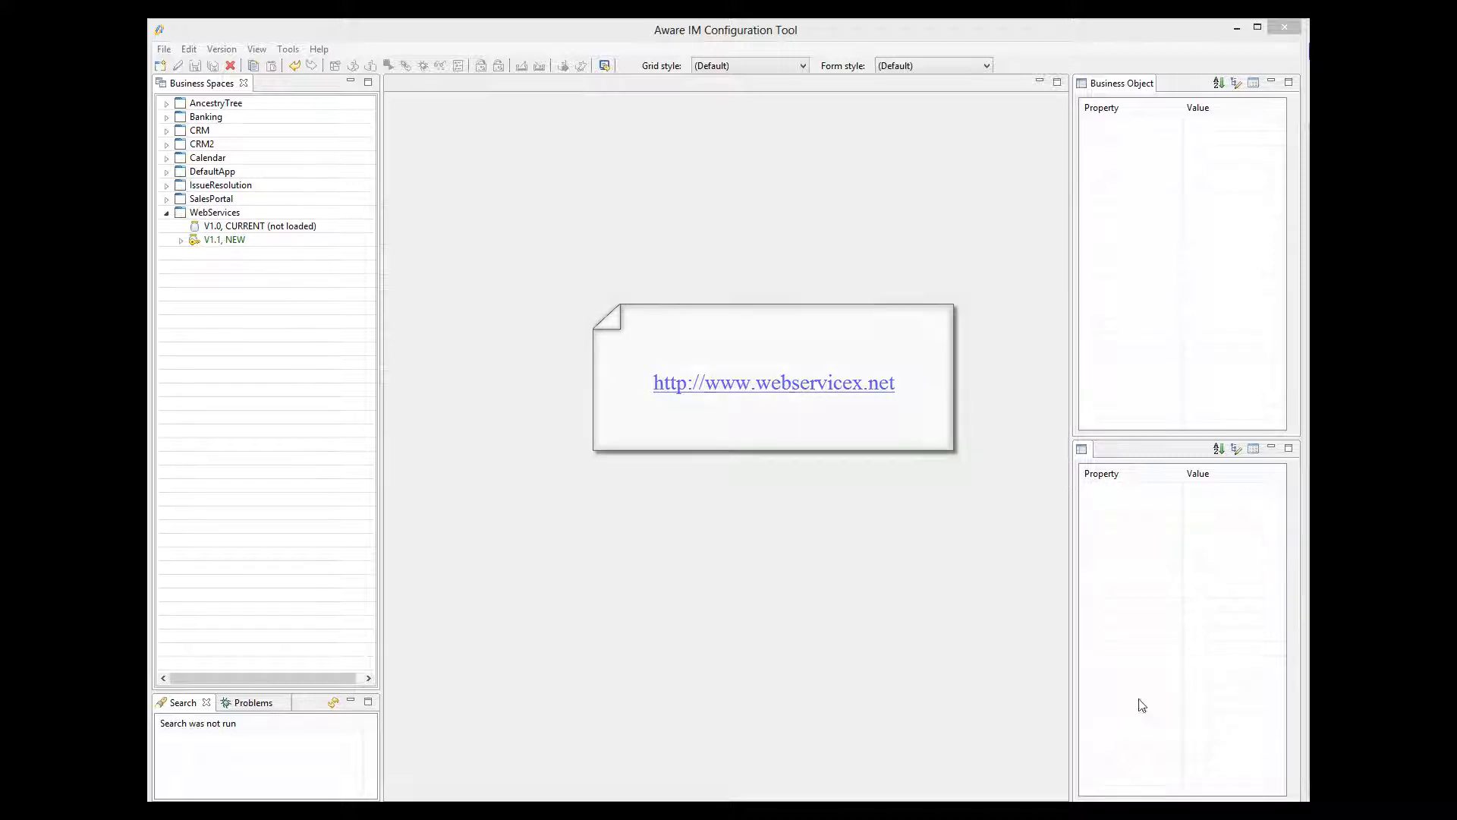
# Switch from Aware IM to the browser showing the WebserviceX.NET home page.
pyautogui.click(558, 813)
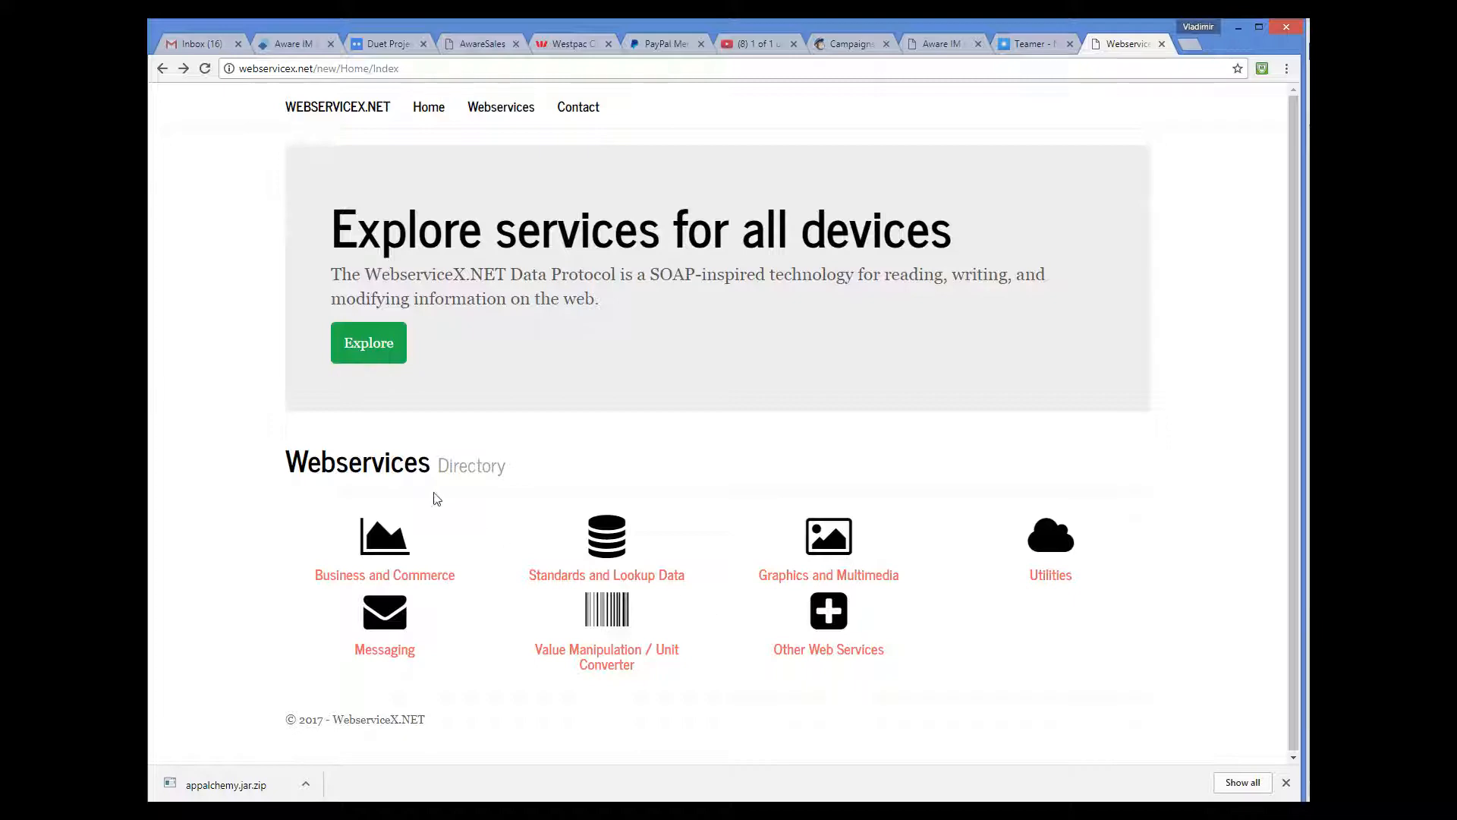
# Find the Stock Quote service under Business and Commerce, then go back to Aware IM.
pyautogui.click(403, 583)
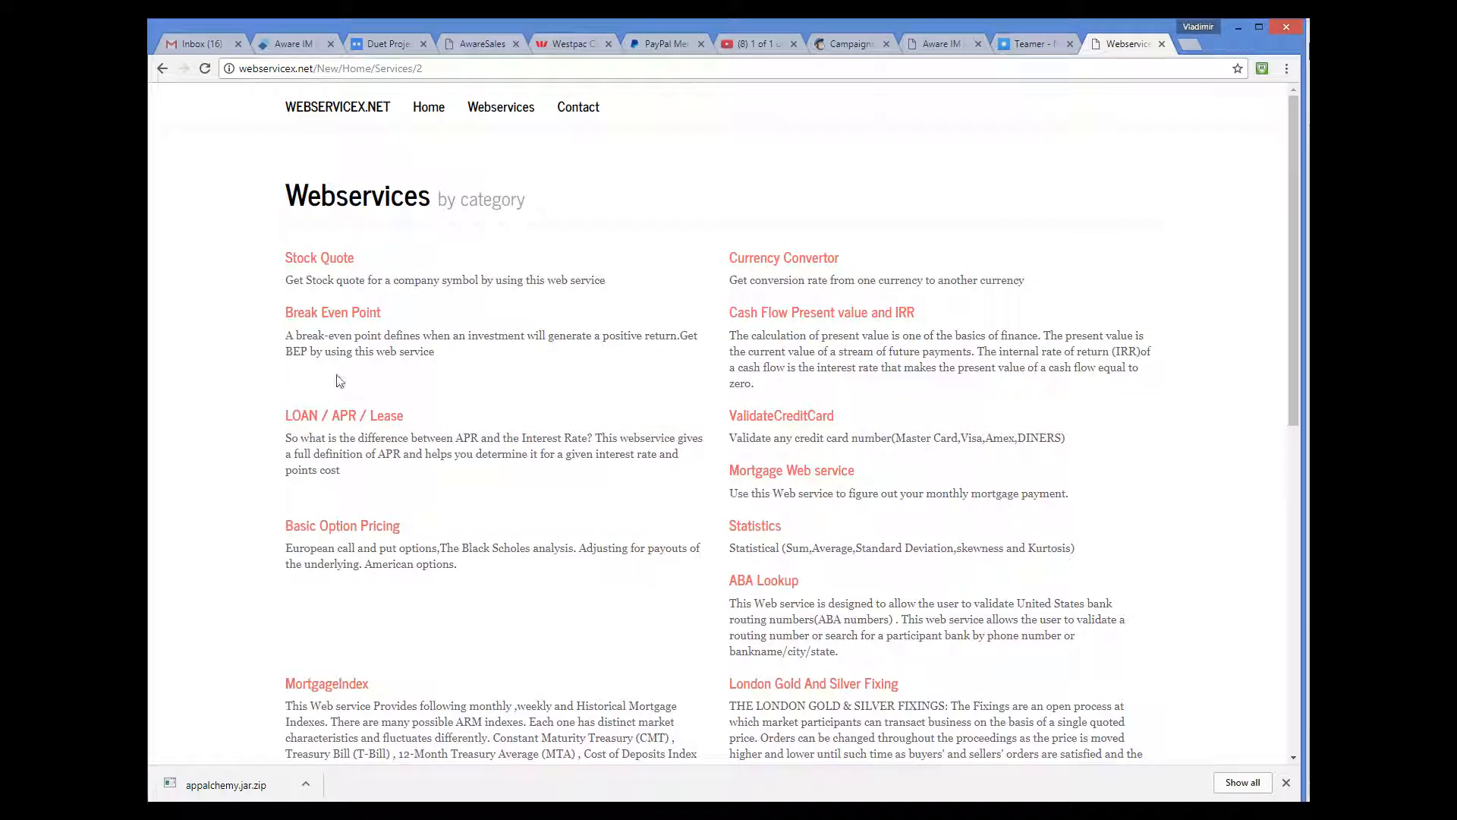
pyautogui.click(338, 262)
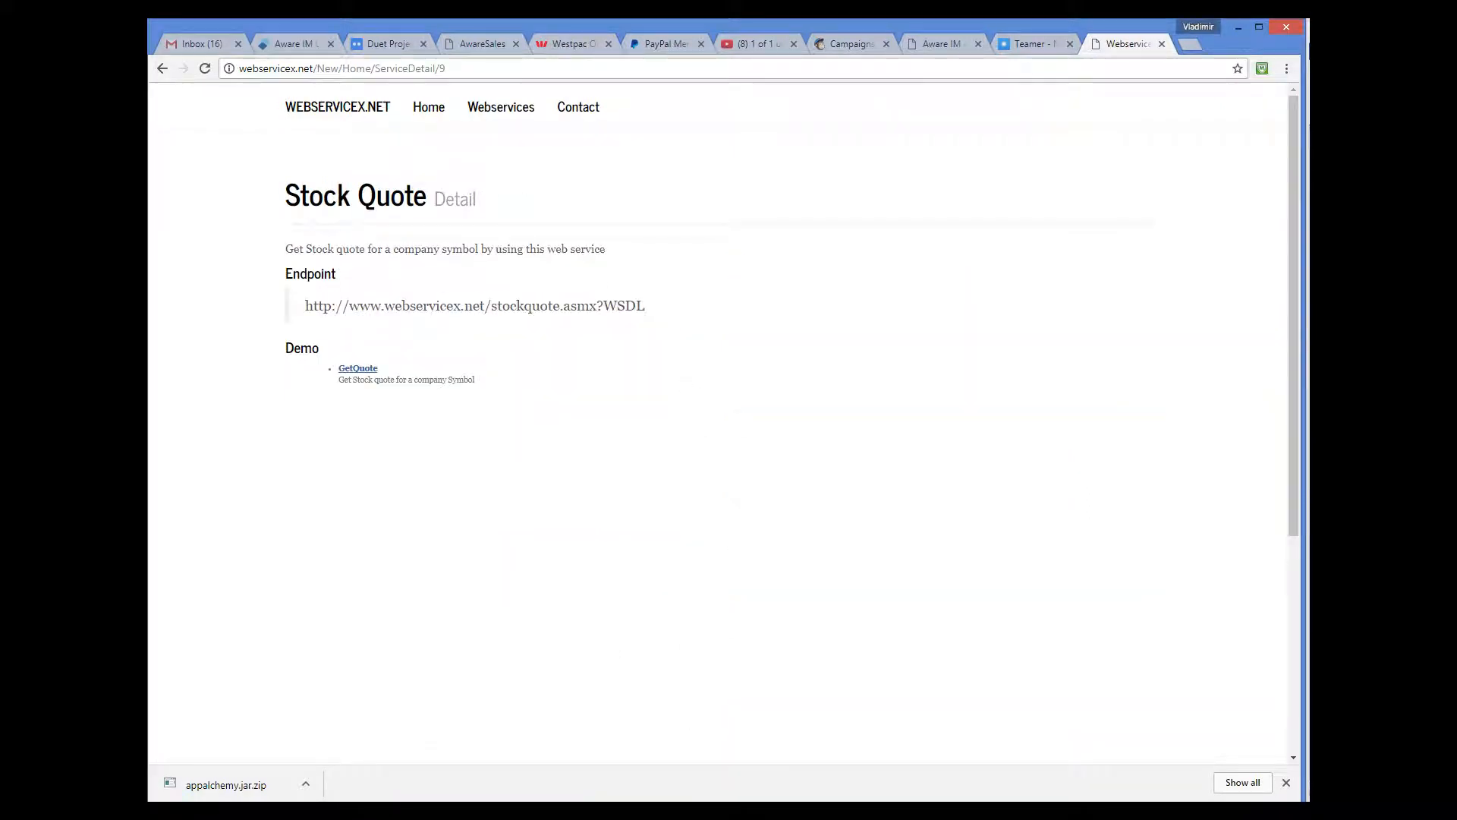
pyautogui.click(687, 797)
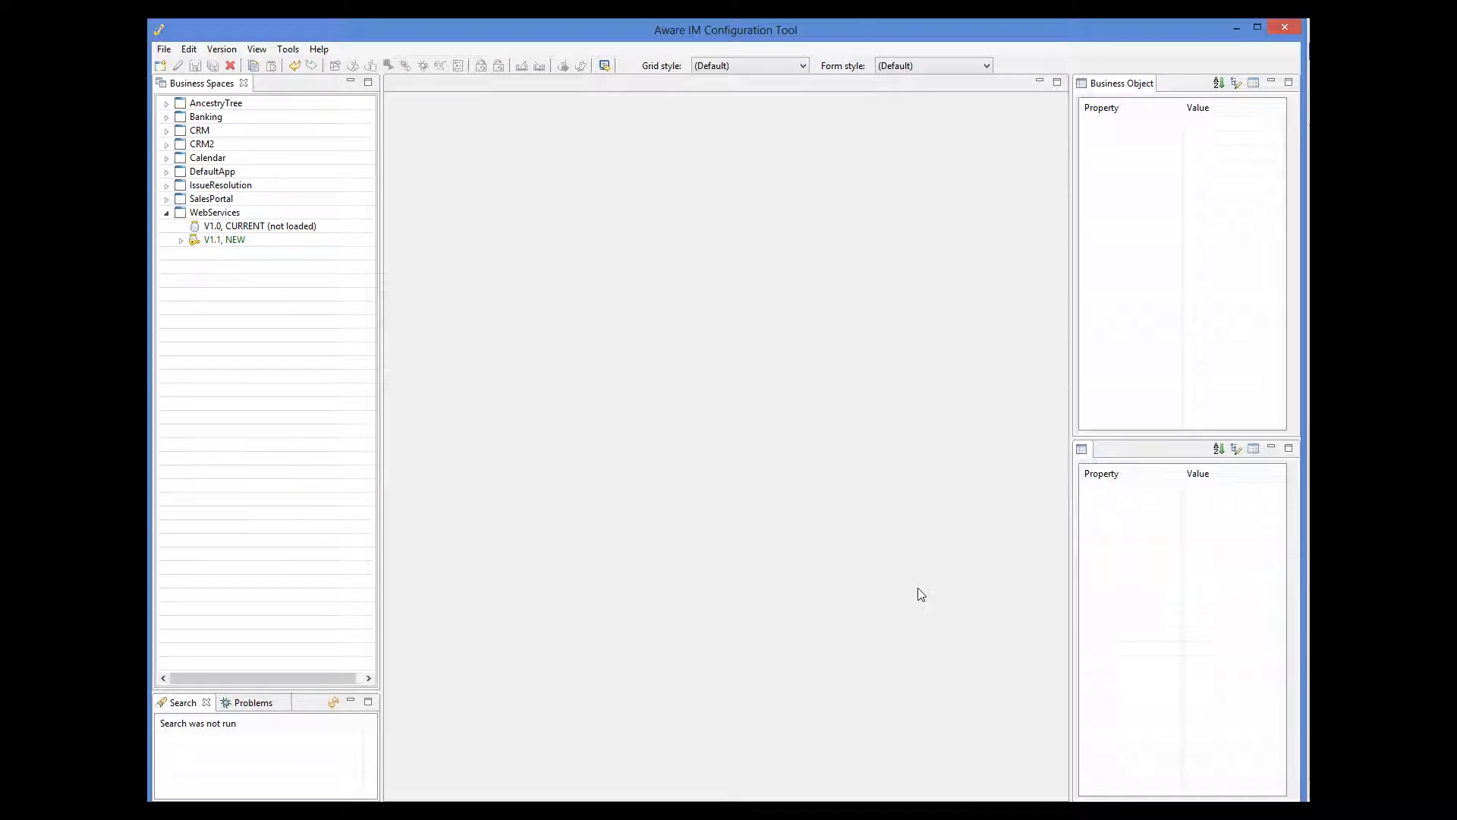
# Expand V1.1 of the WebServices business space in the Business Spaces tree.
pyautogui.click(180, 240)
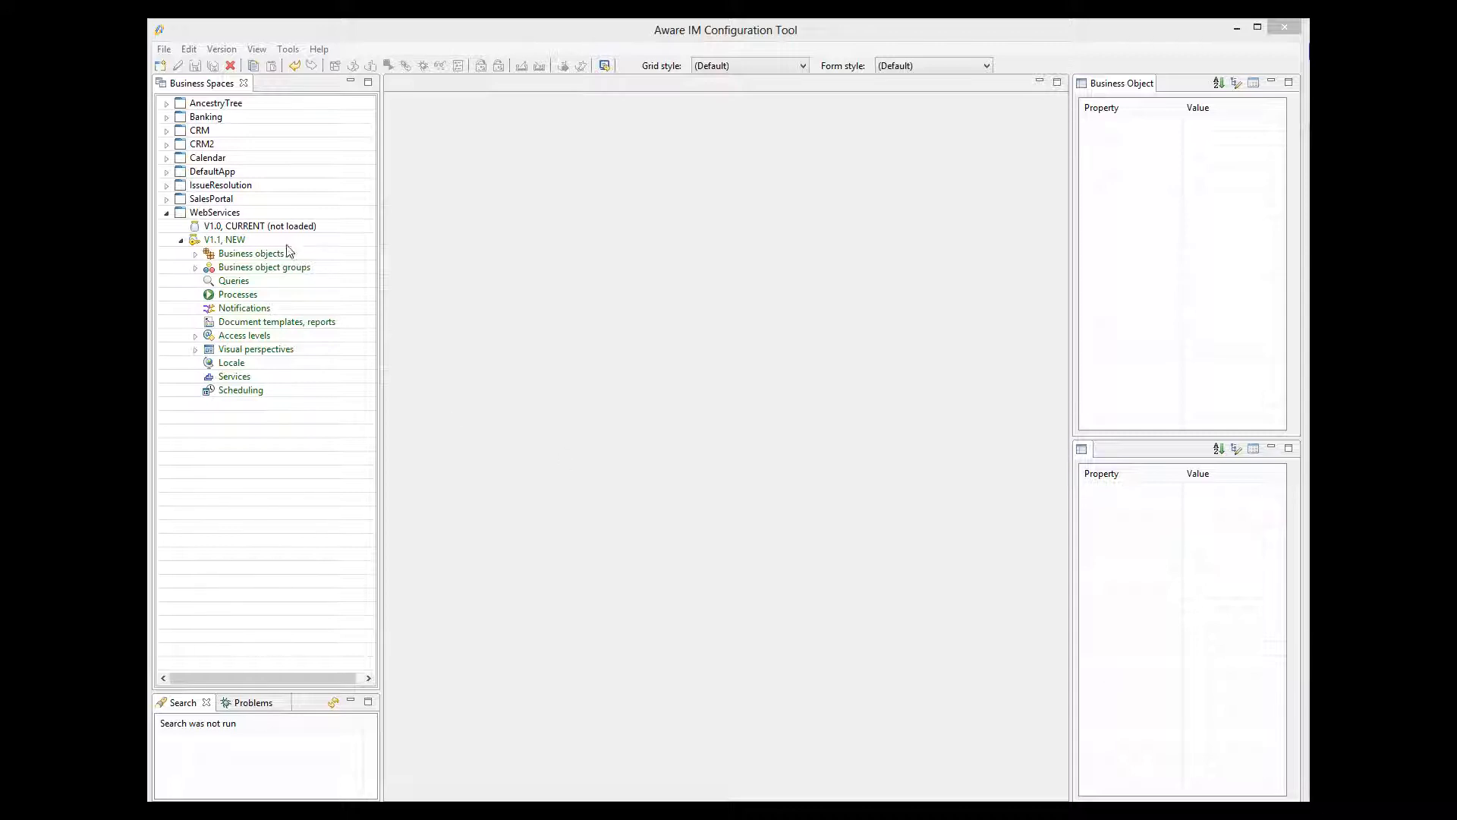
# Create the WebServiceXNet business object and start a Plain Text attribute called Name.
pyautogui.rightClick(275, 259)
pyautogui.click(279, 263)
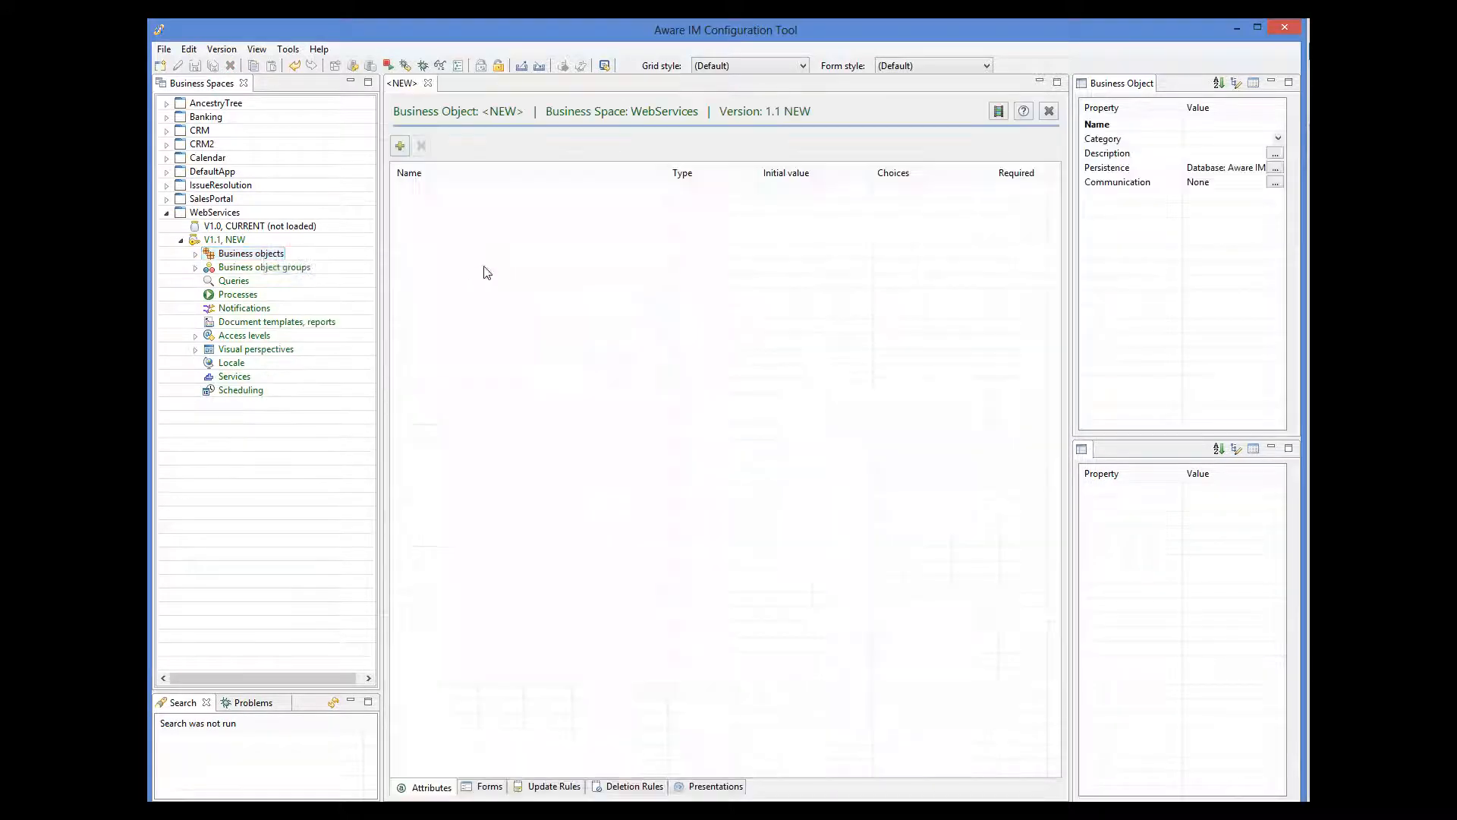
pyautogui.click(1197, 125)
pyautogui.write('WebServiceXNet')
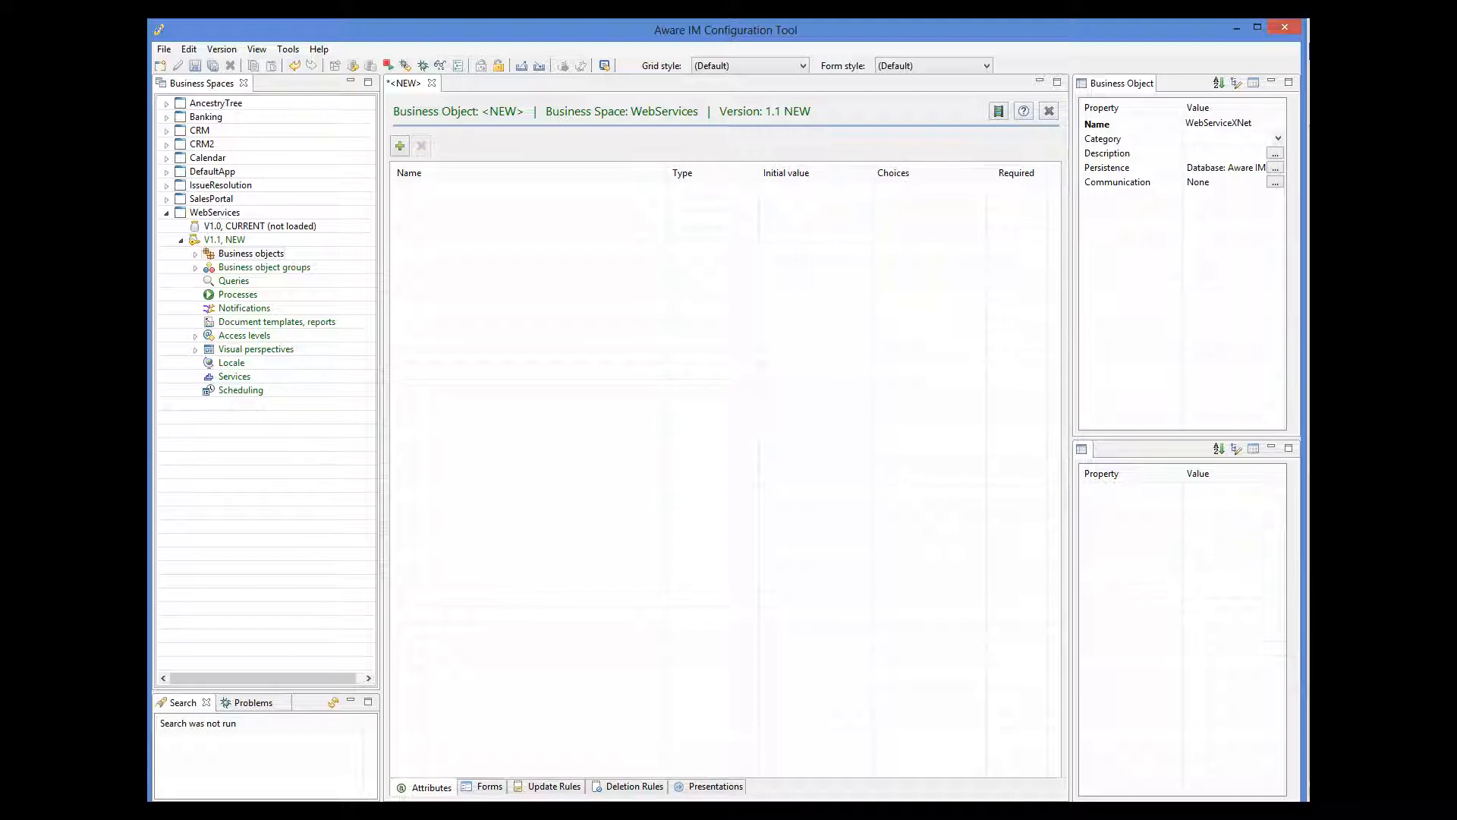
pyautogui.click(401, 146)
pyautogui.write('Name')
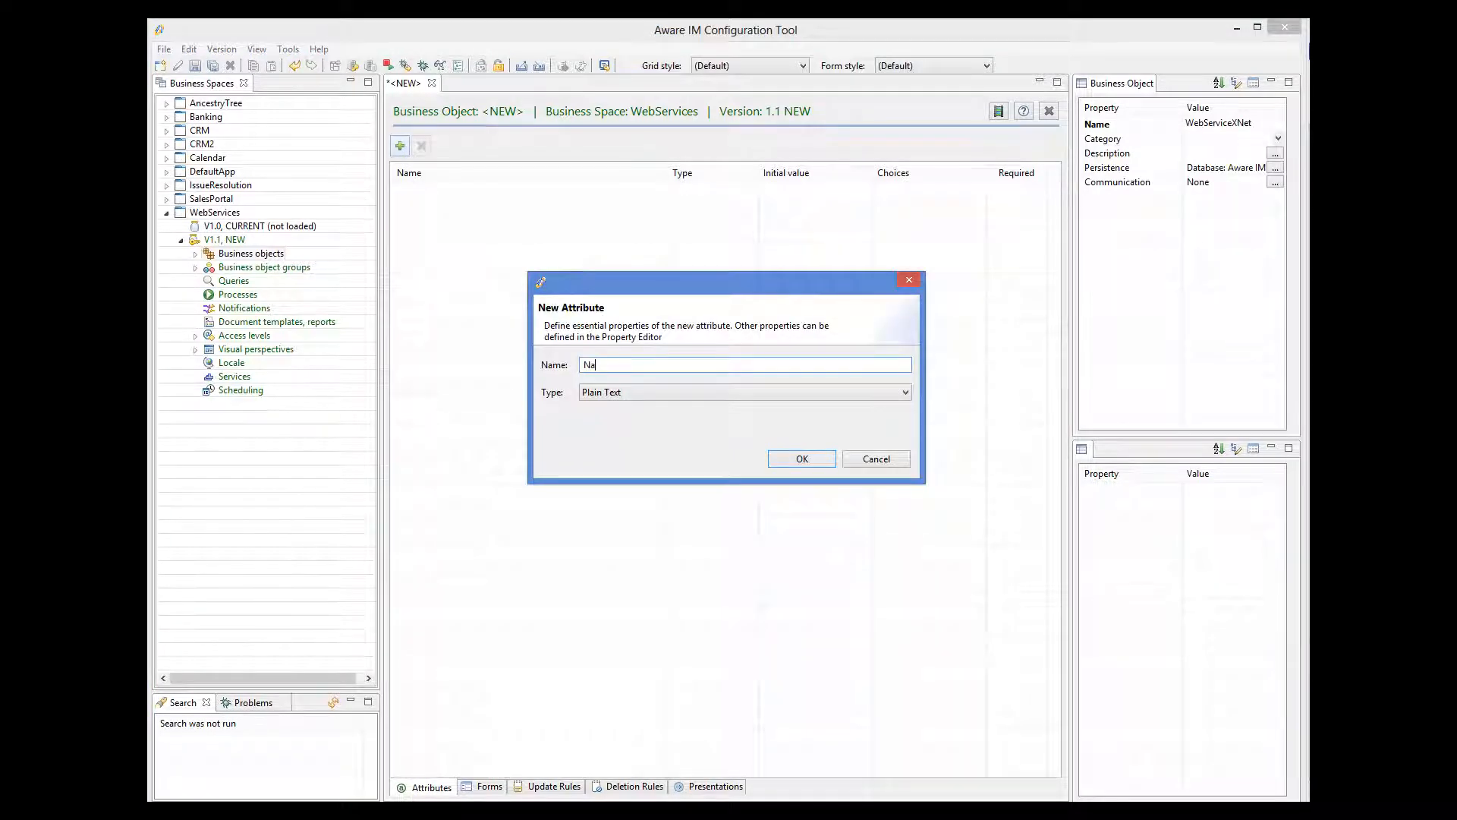
# Confirm the Name attribute and bring up WebServiceXNet's Communication Channels dialog.
pyautogui.click(802, 458)
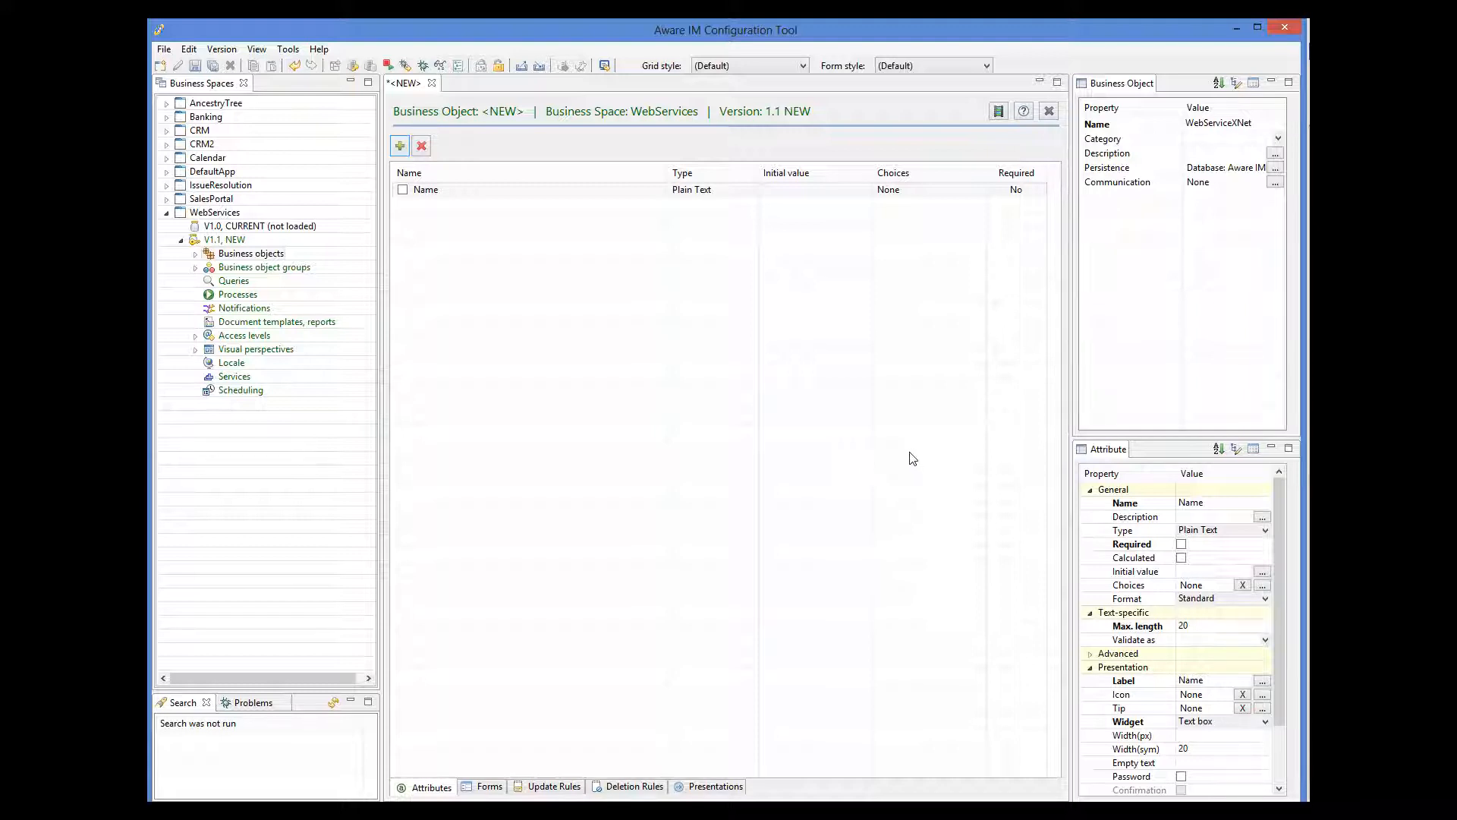
pyautogui.click(1275, 183)
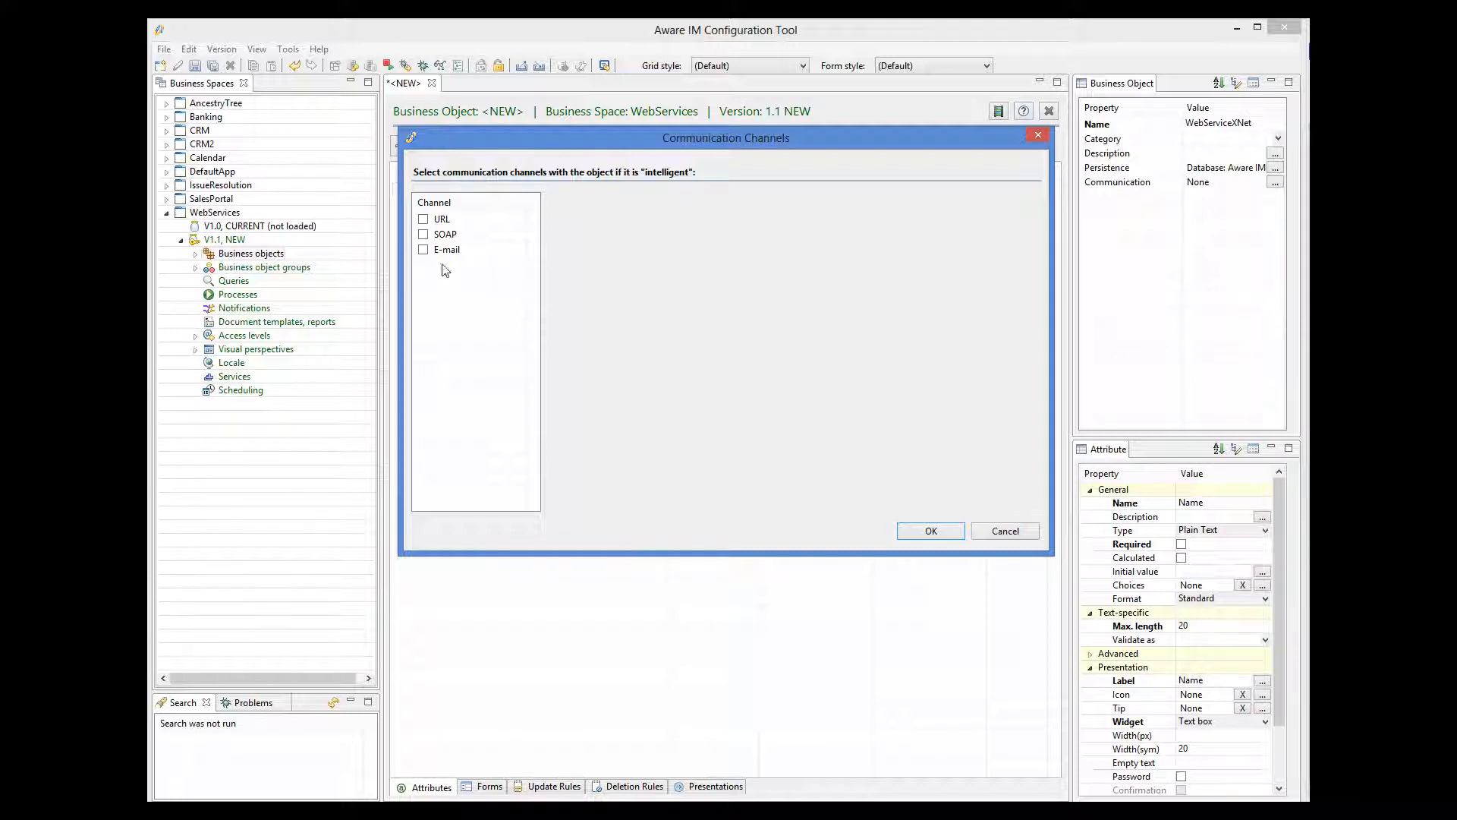
# Enable the SOAP channel, then return to the Stock Quote page in the browser.
pyautogui.click(423, 235)
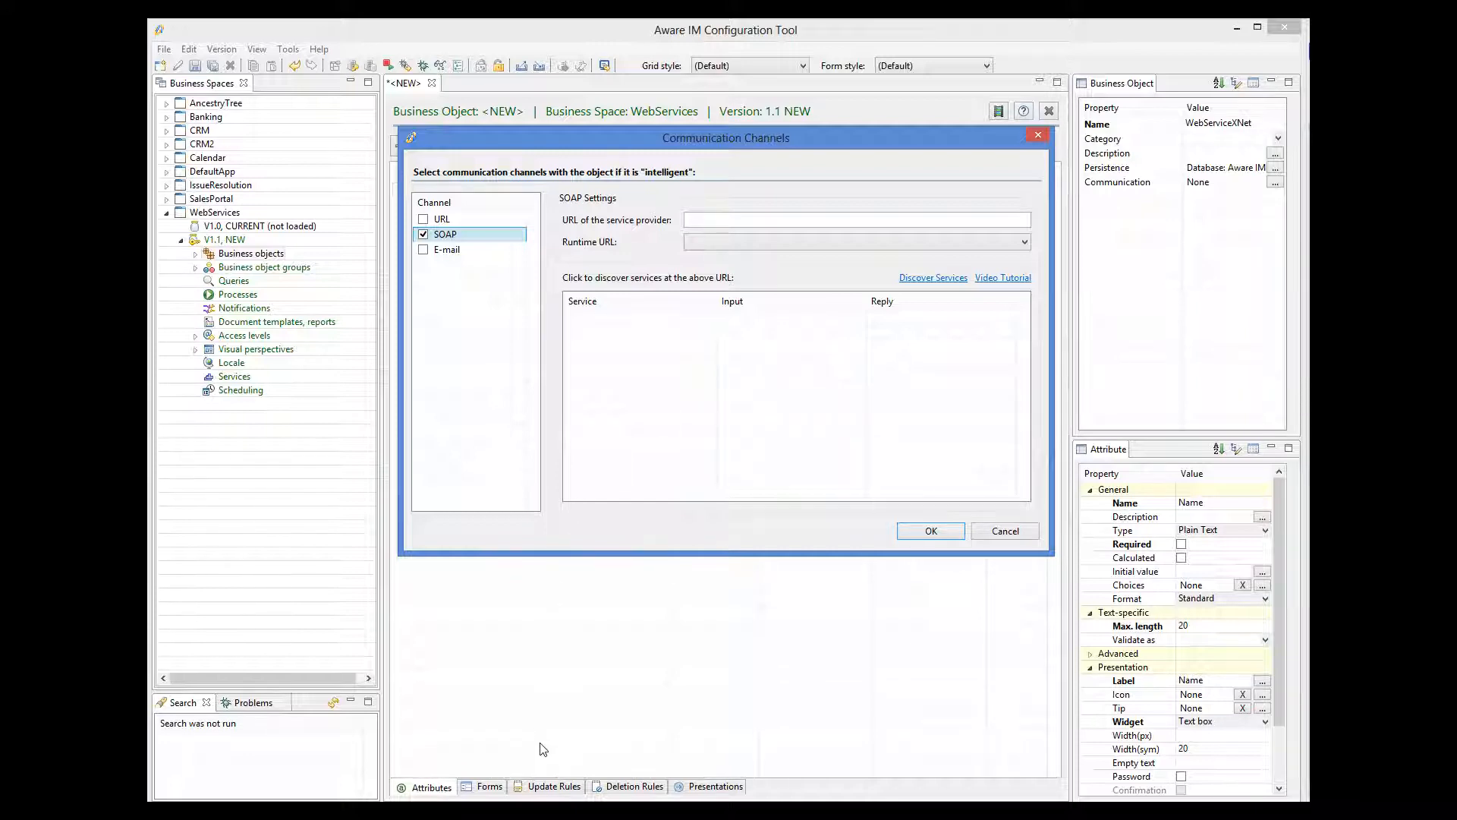
pyautogui.click(545, 811)
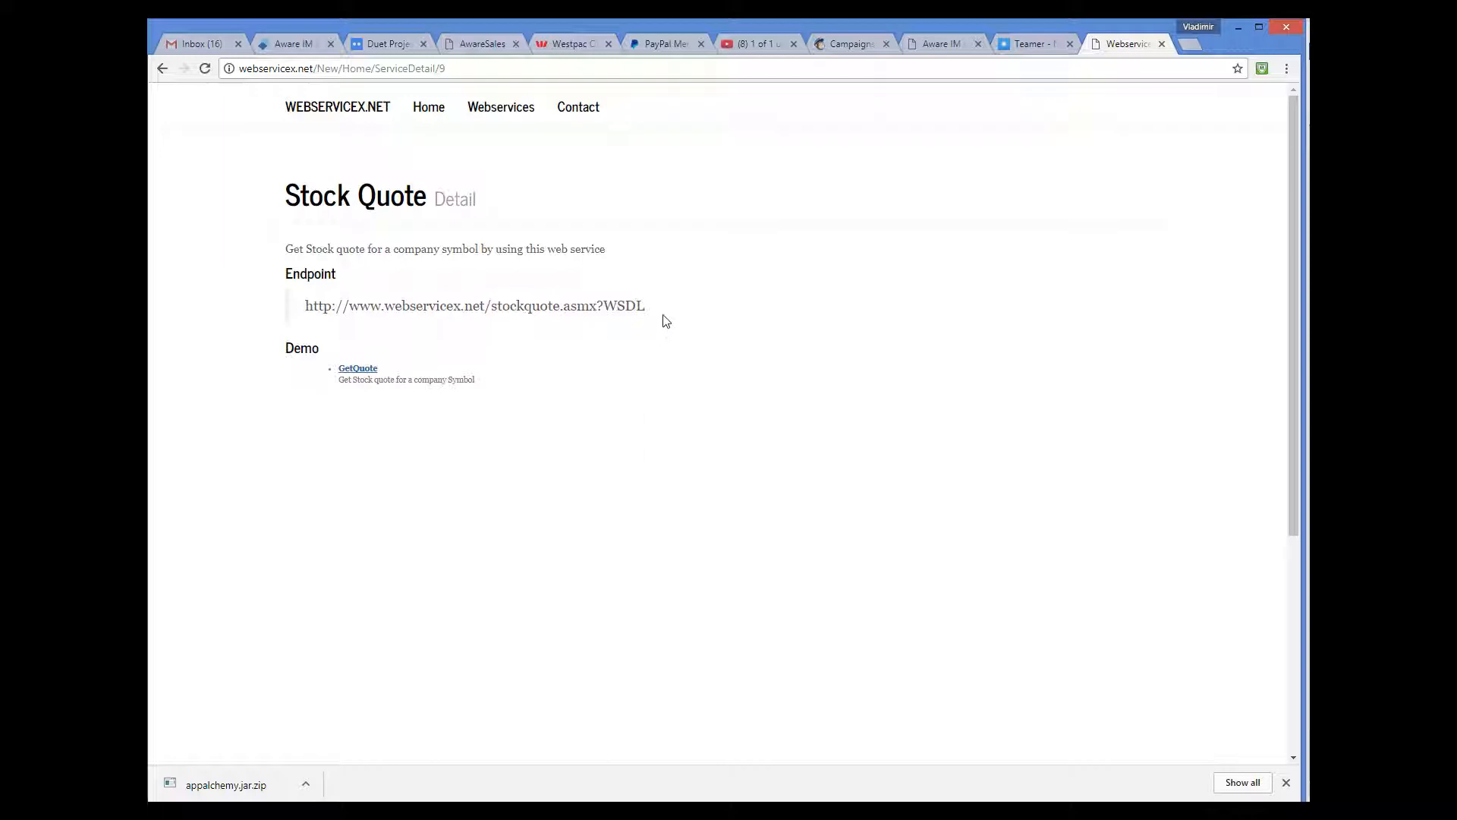
# Copy the Stock Quote WSDL URL and focus Aware IM's service provider URL field.
pyautogui.moveTo(657, 314); pyautogui.dragTo(287, 319)
pyautogui.hotkey('ctrl', 'c')
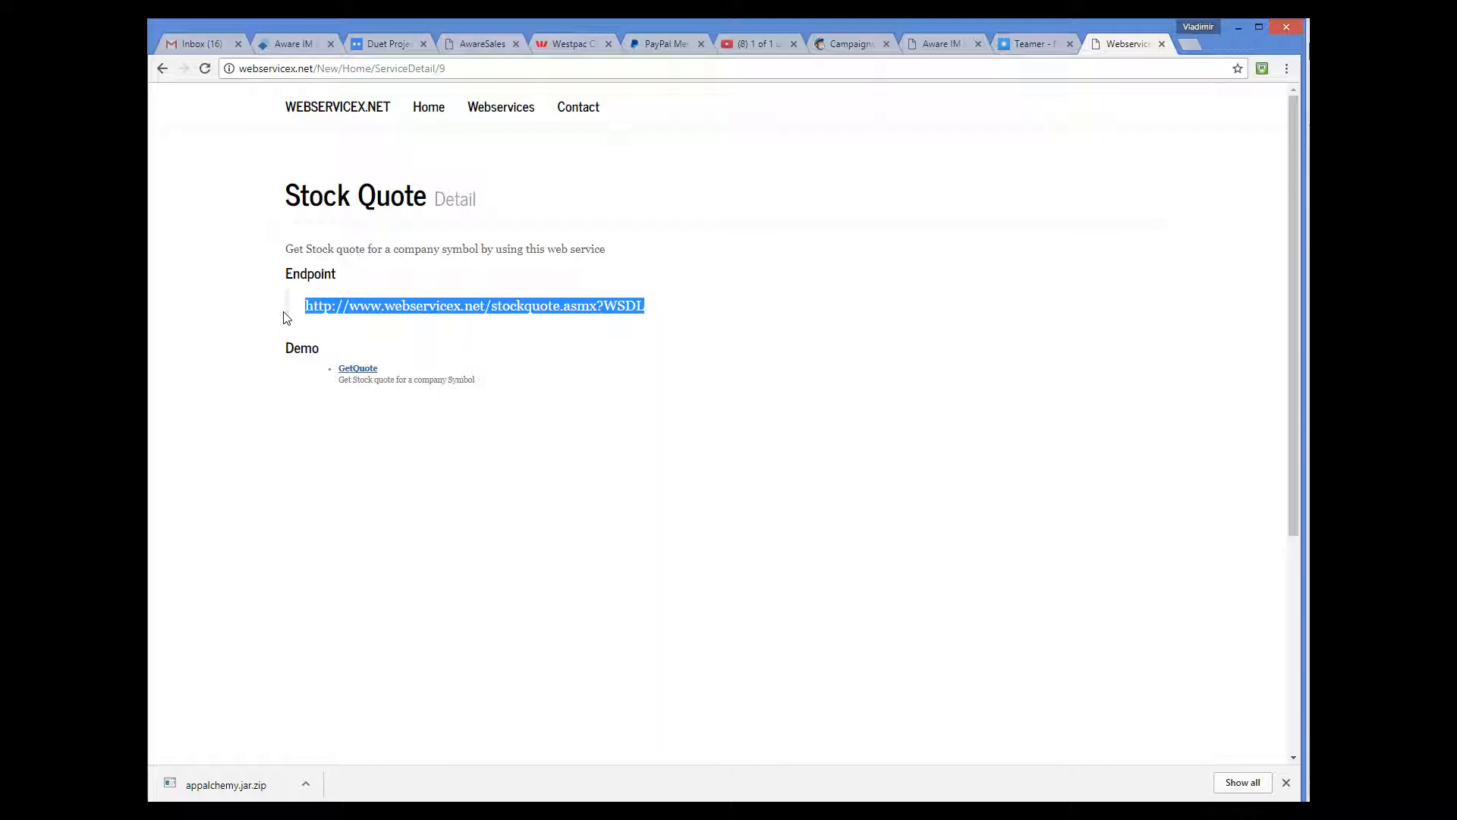
pyautogui.click(591, 809)
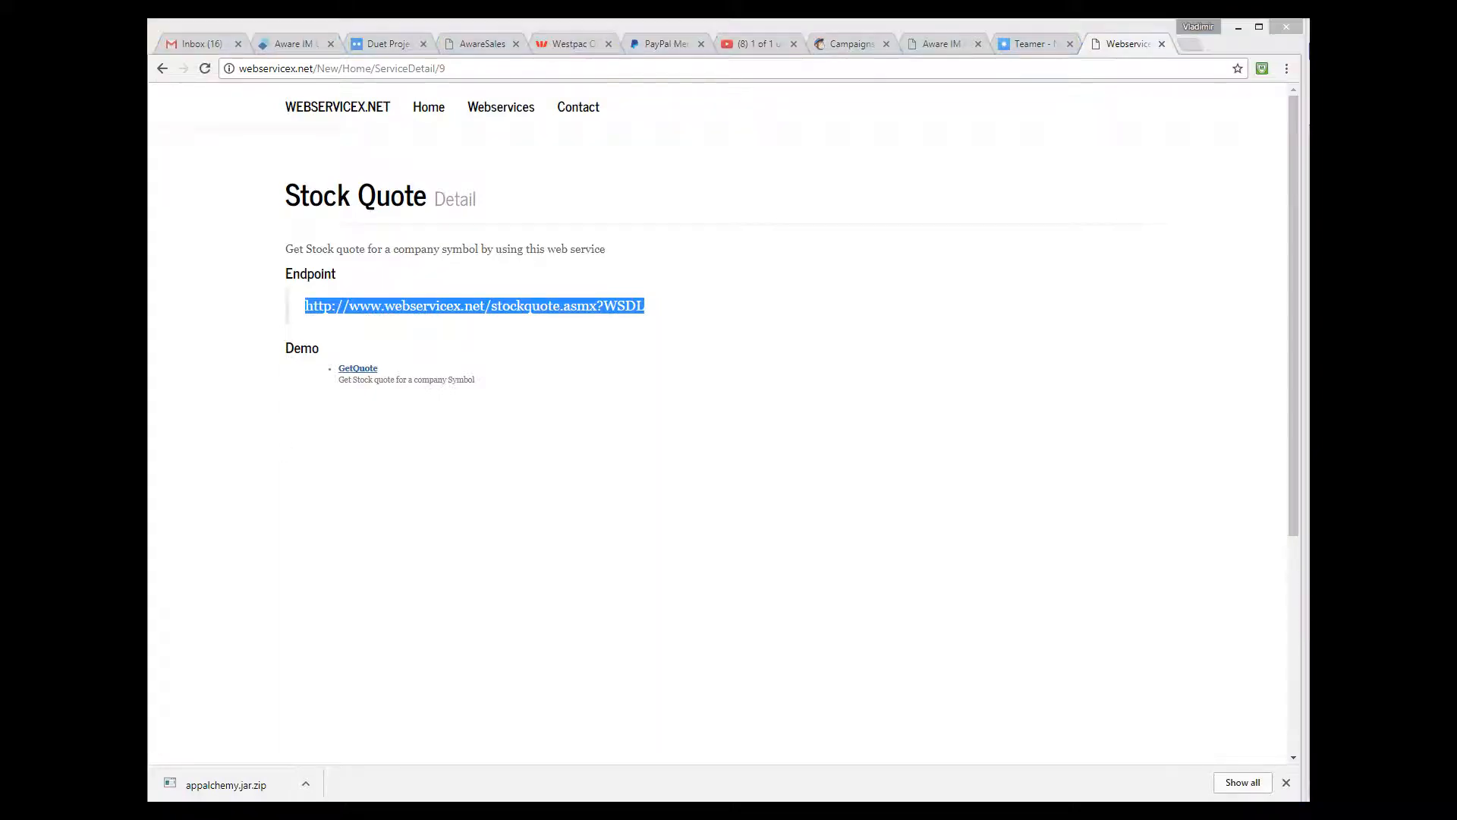
pyautogui.click(725, 224)
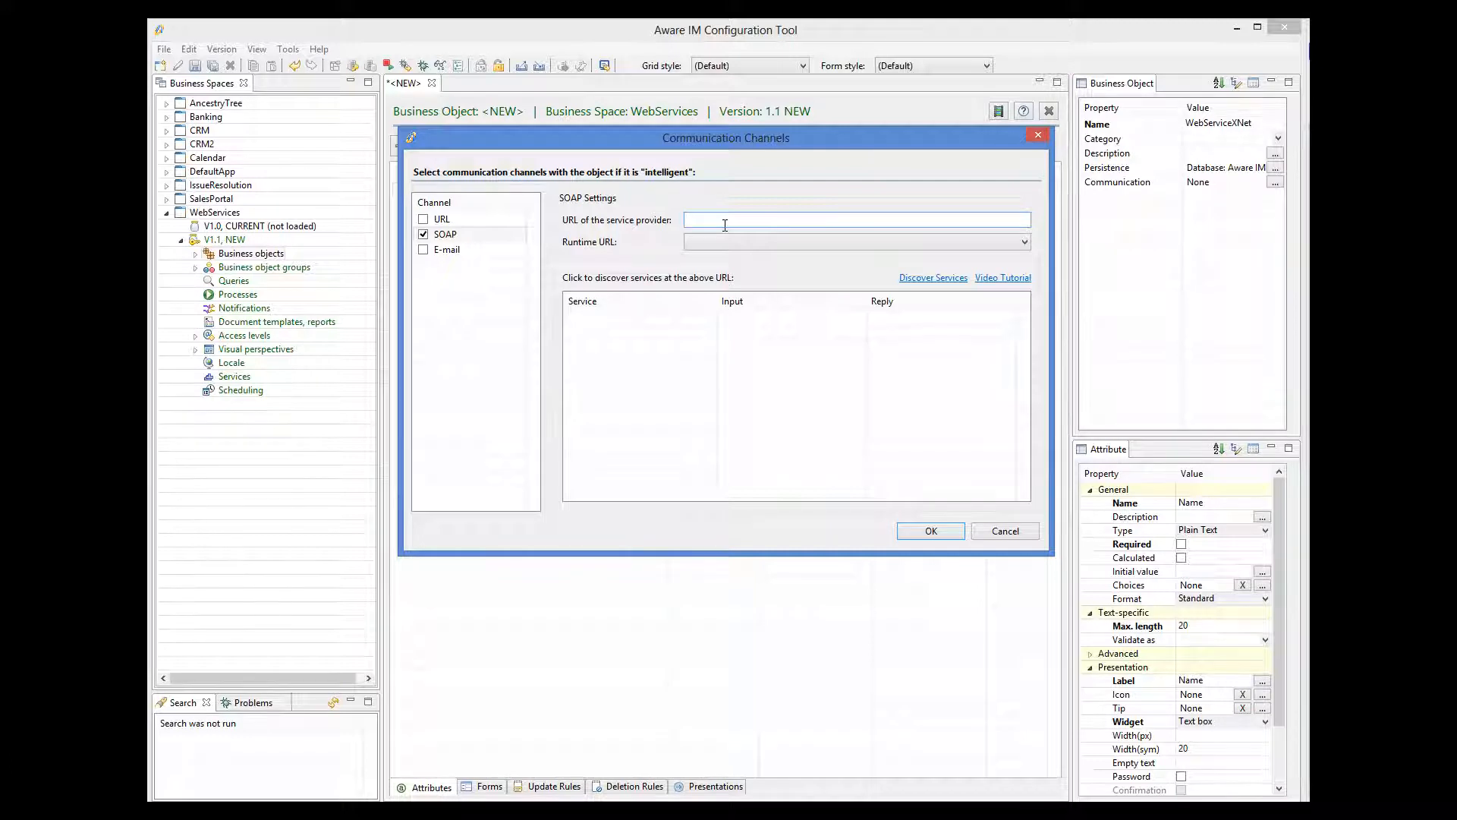
pyautogui.hotkey('ctrl', 'v')
pyautogui.click(932, 277)
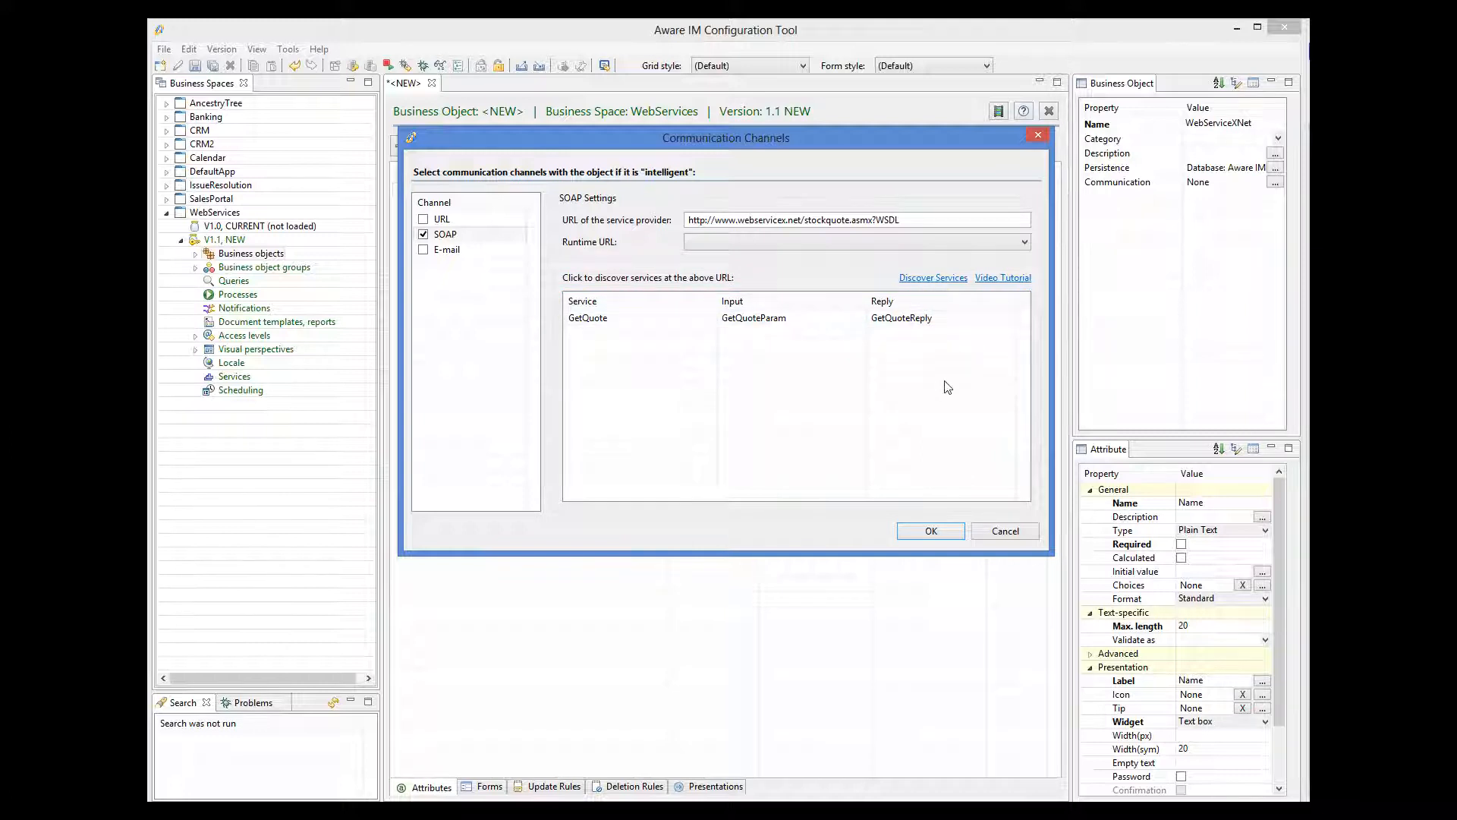
pyautogui.click(935, 531)
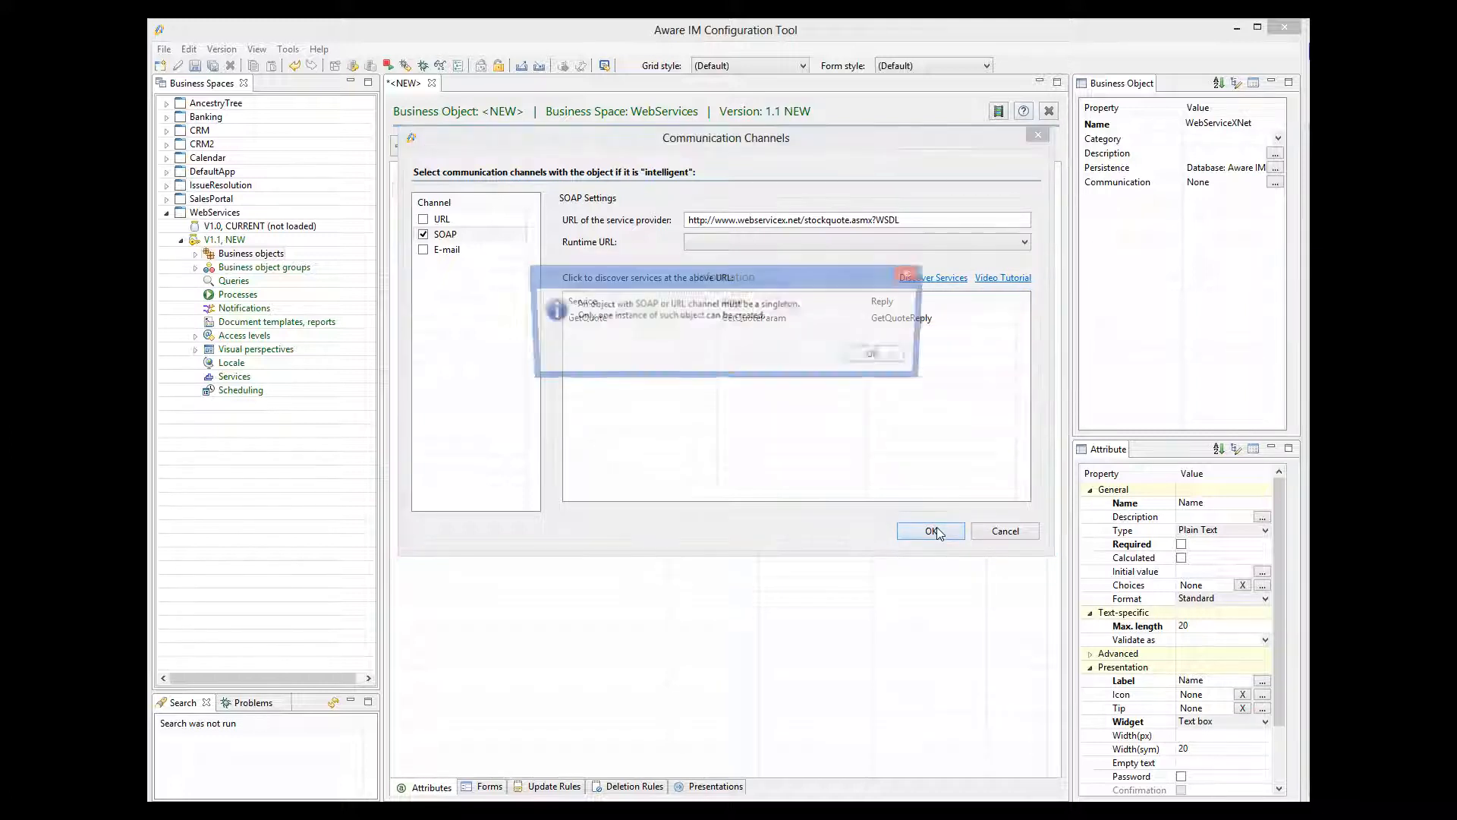
pyautogui.click(863, 364)
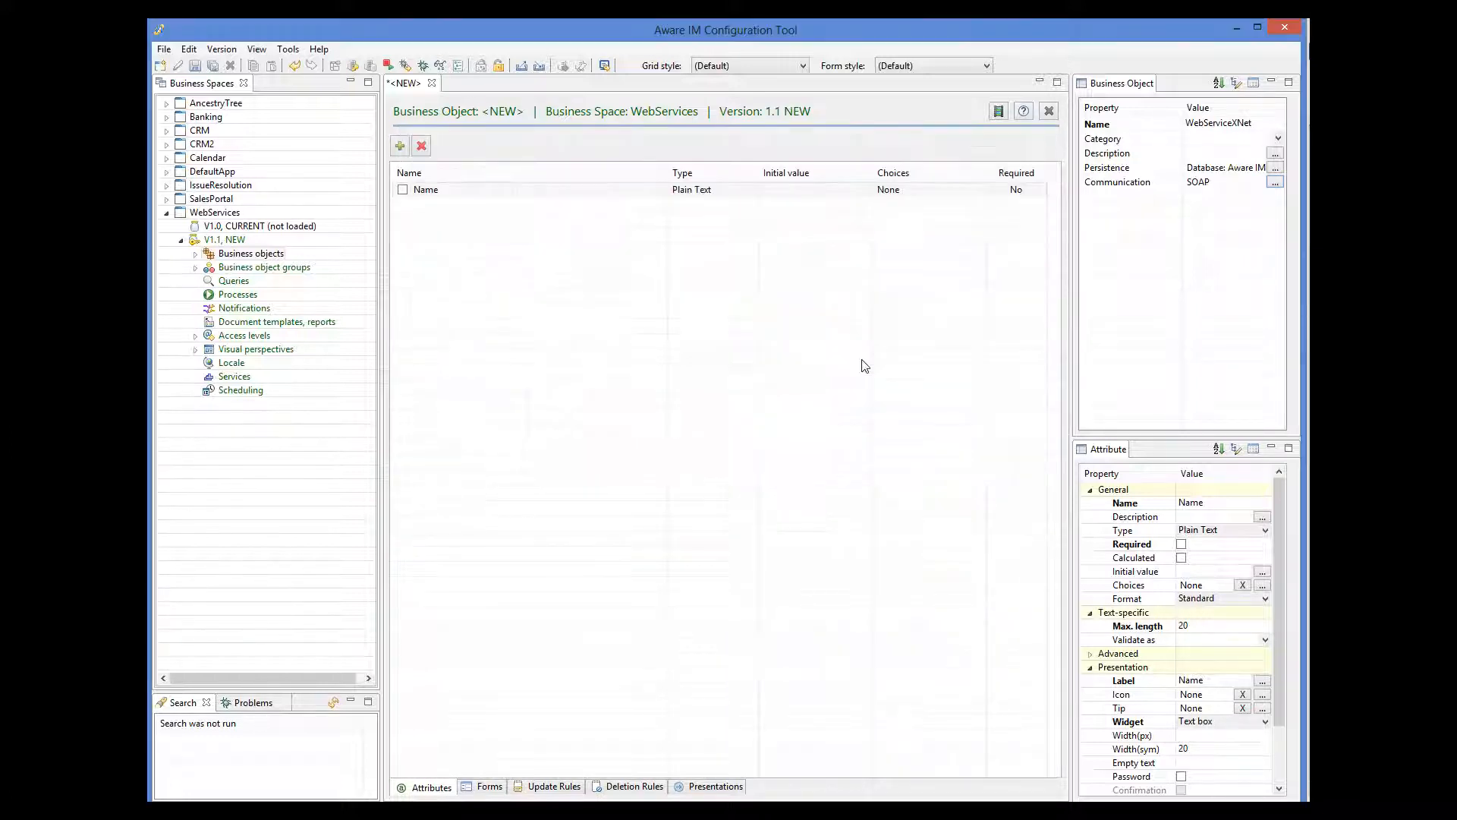
# Save WebServiceXNet, then open the generated GetQuoteParam and GetQuoteReply business objects.
pyautogui.click(194, 67)
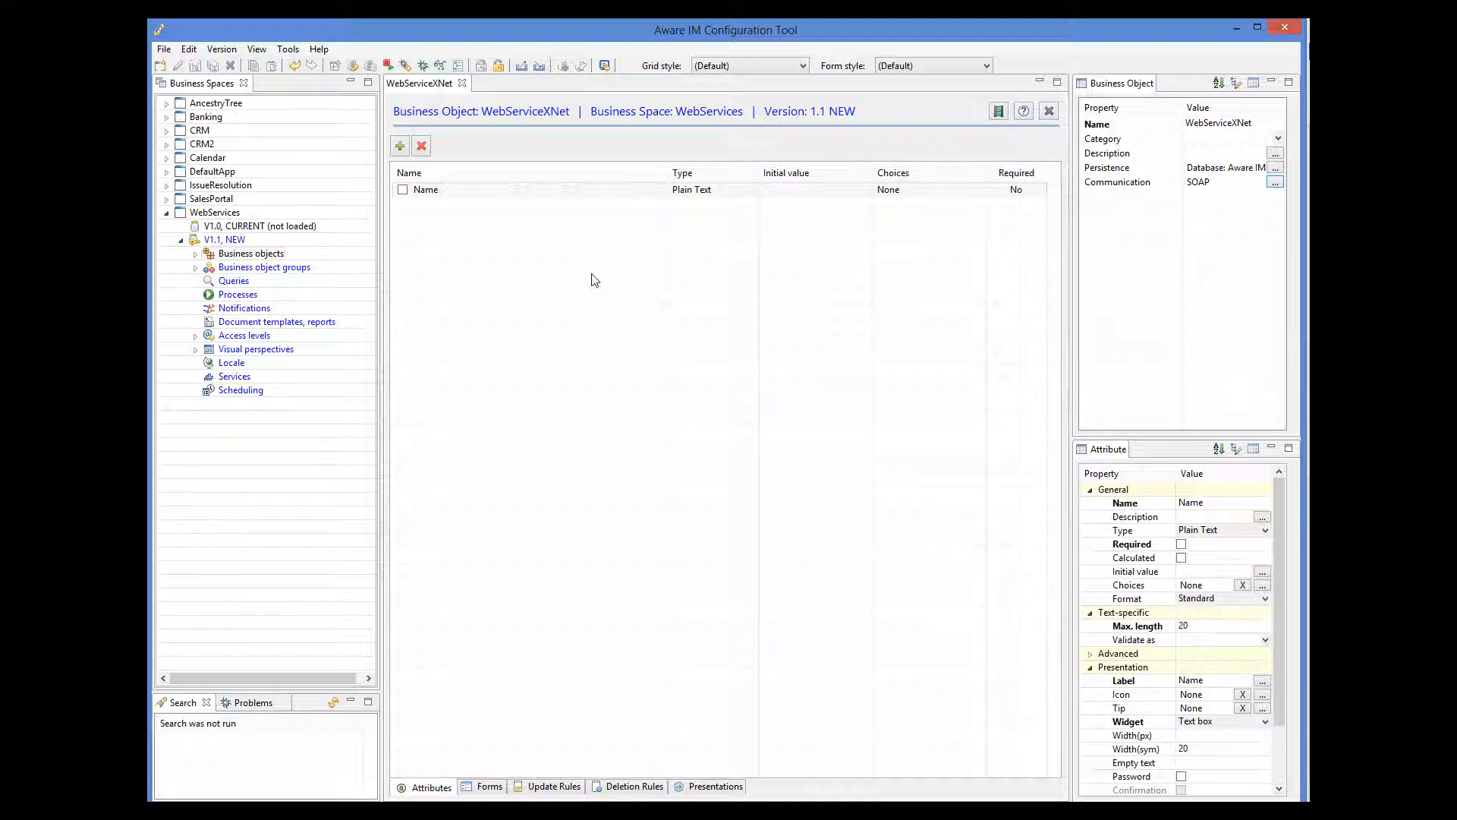
pyautogui.click(195, 255)
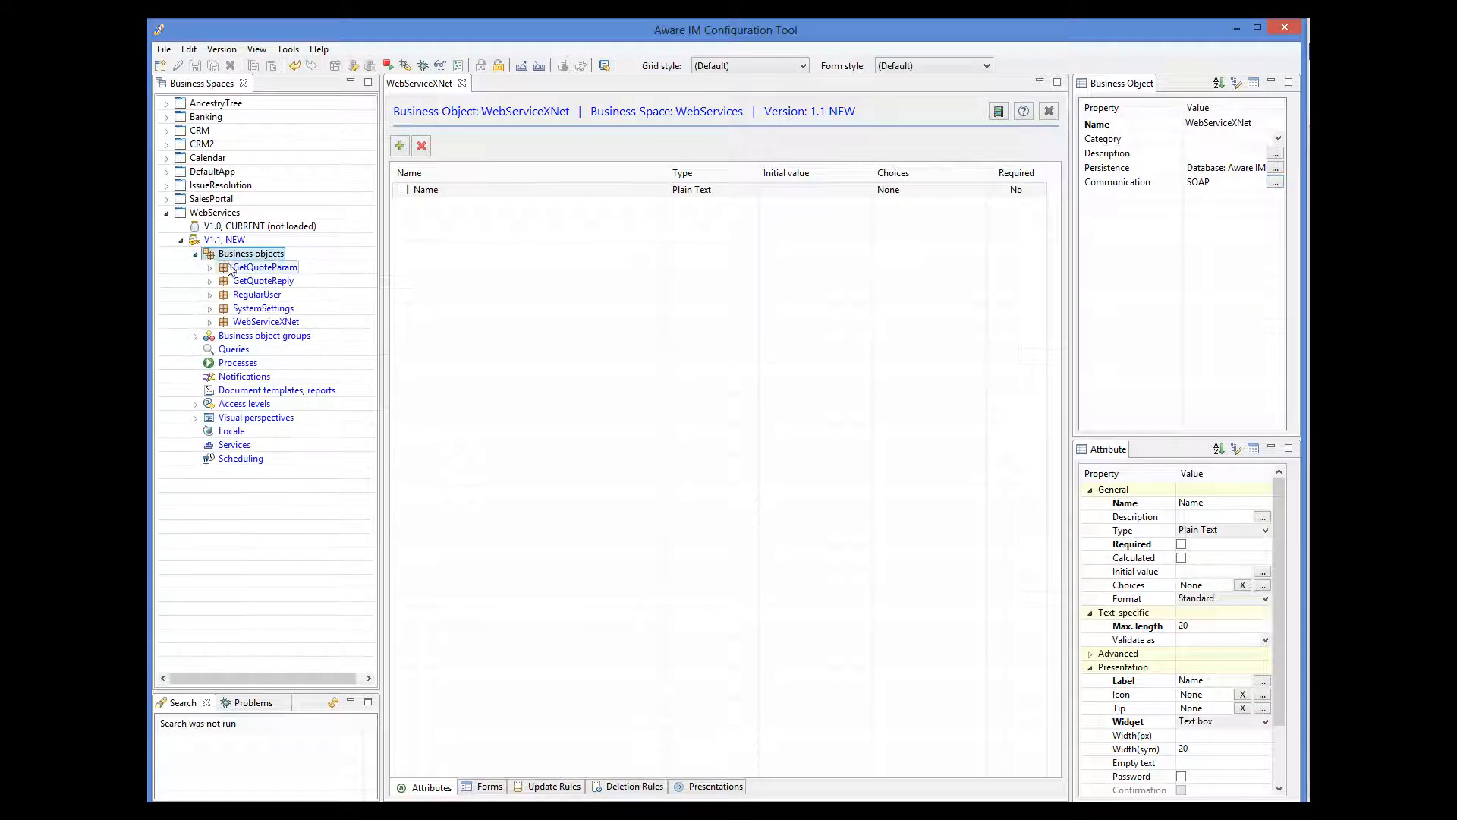
pyautogui.doubleClick(250, 270)
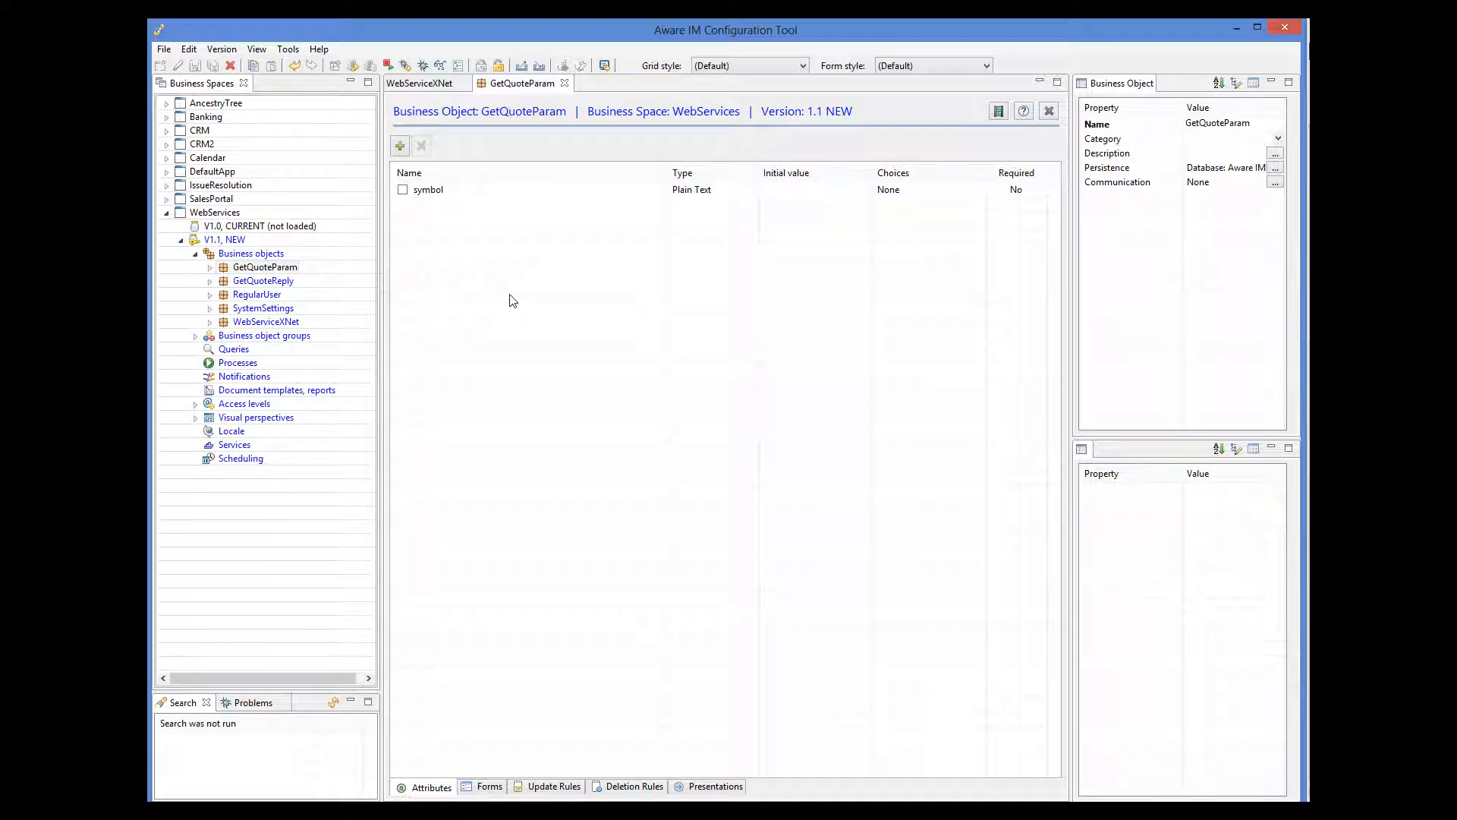
pyautogui.doubleClick(266, 283)
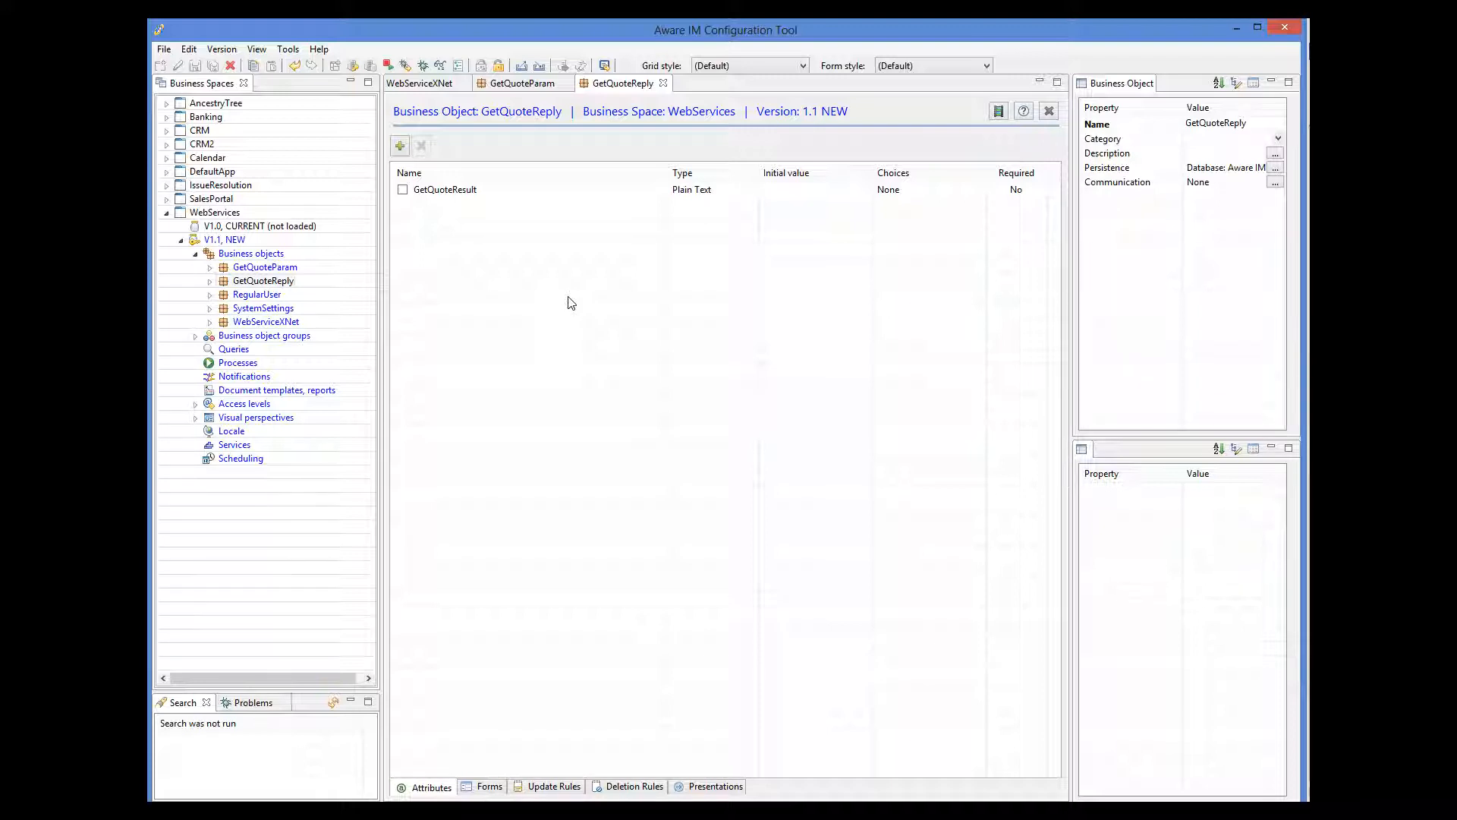
# Set GetQuoteReply's persistence to Not persisted and save it.
pyautogui.click(1276, 167)
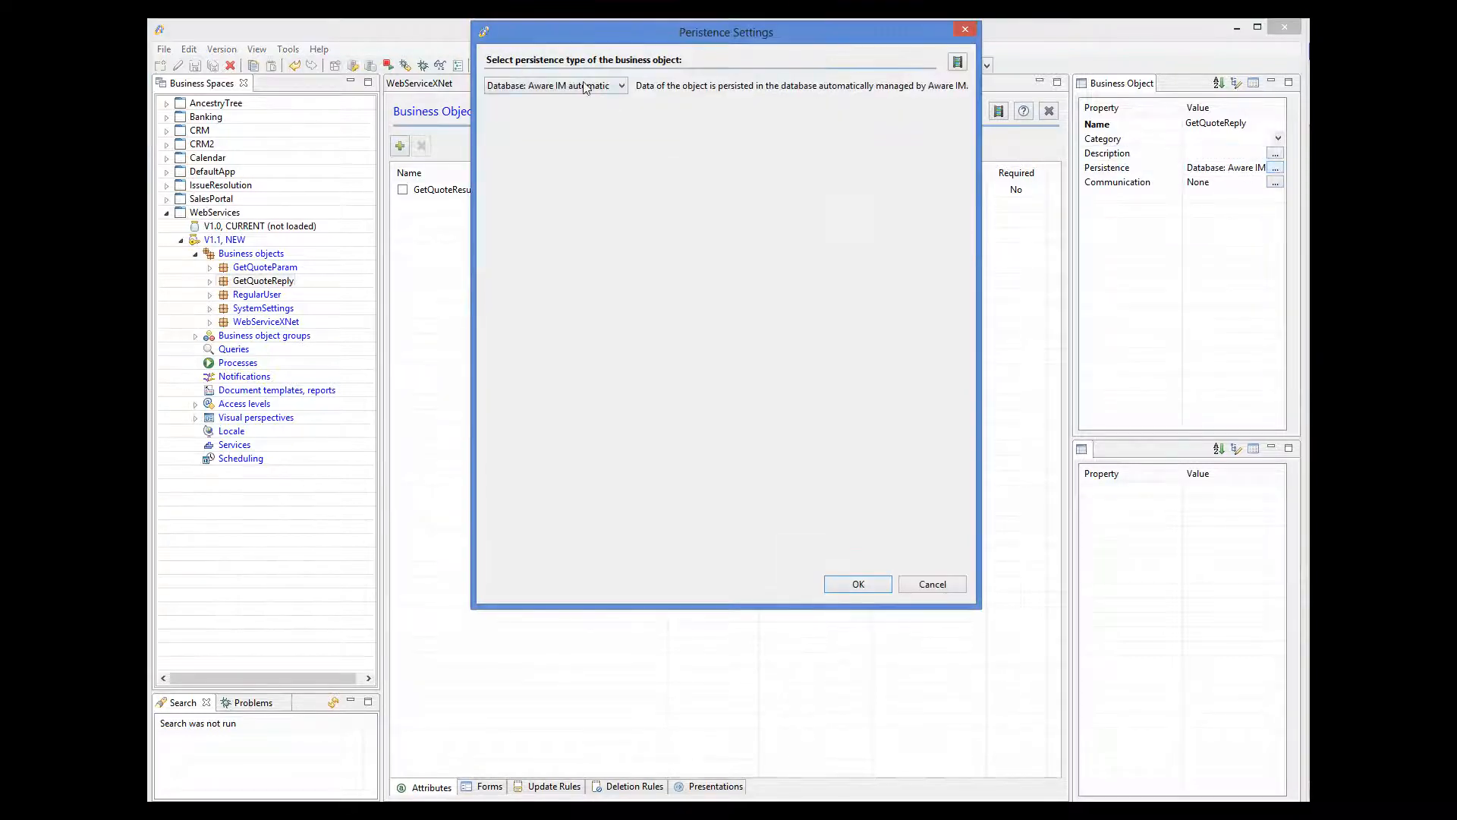
pyautogui.click(585, 89)
pyautogui.click(547, 127)
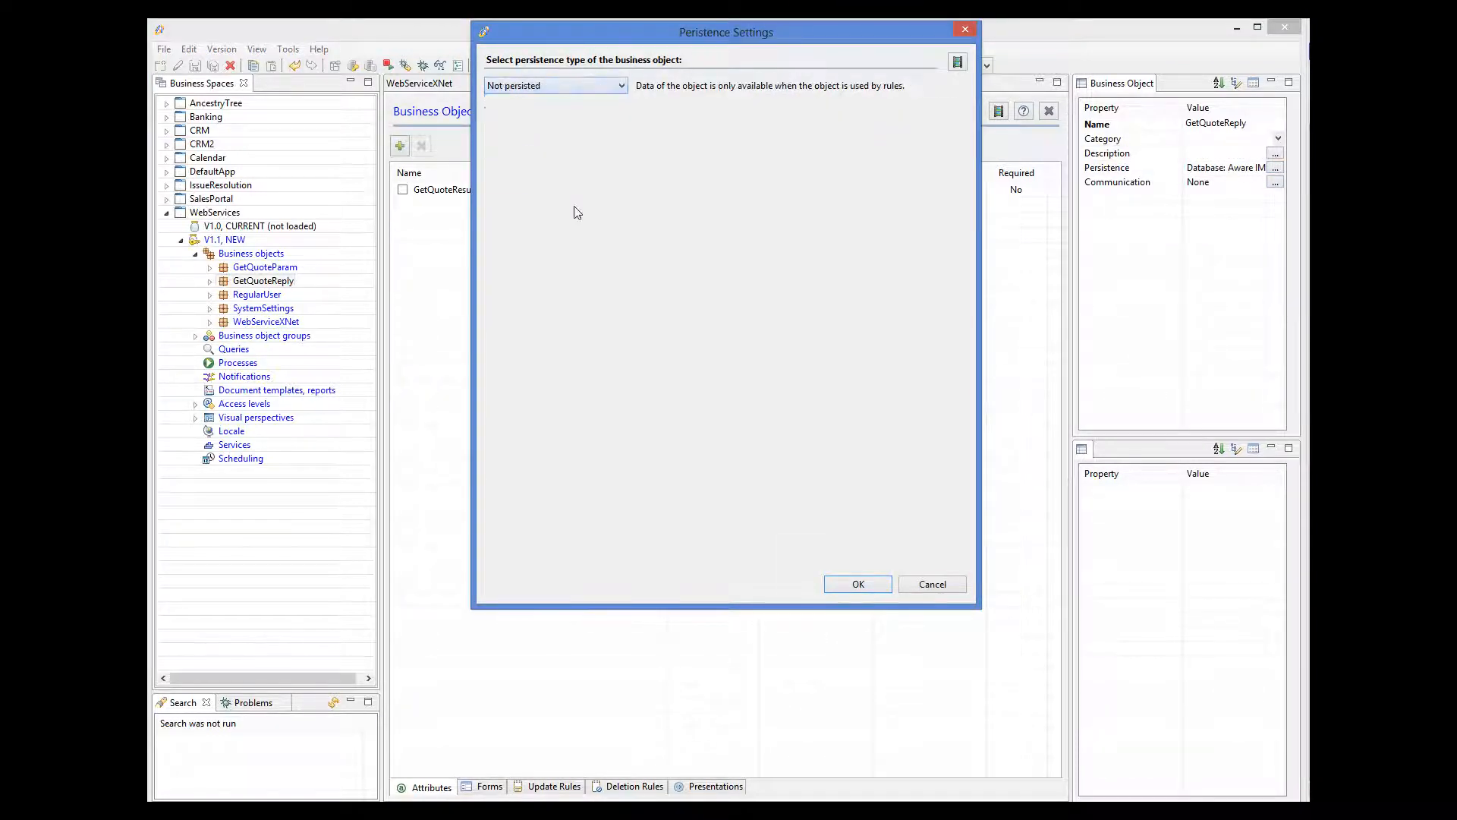
pyautogui.click(853, 585)
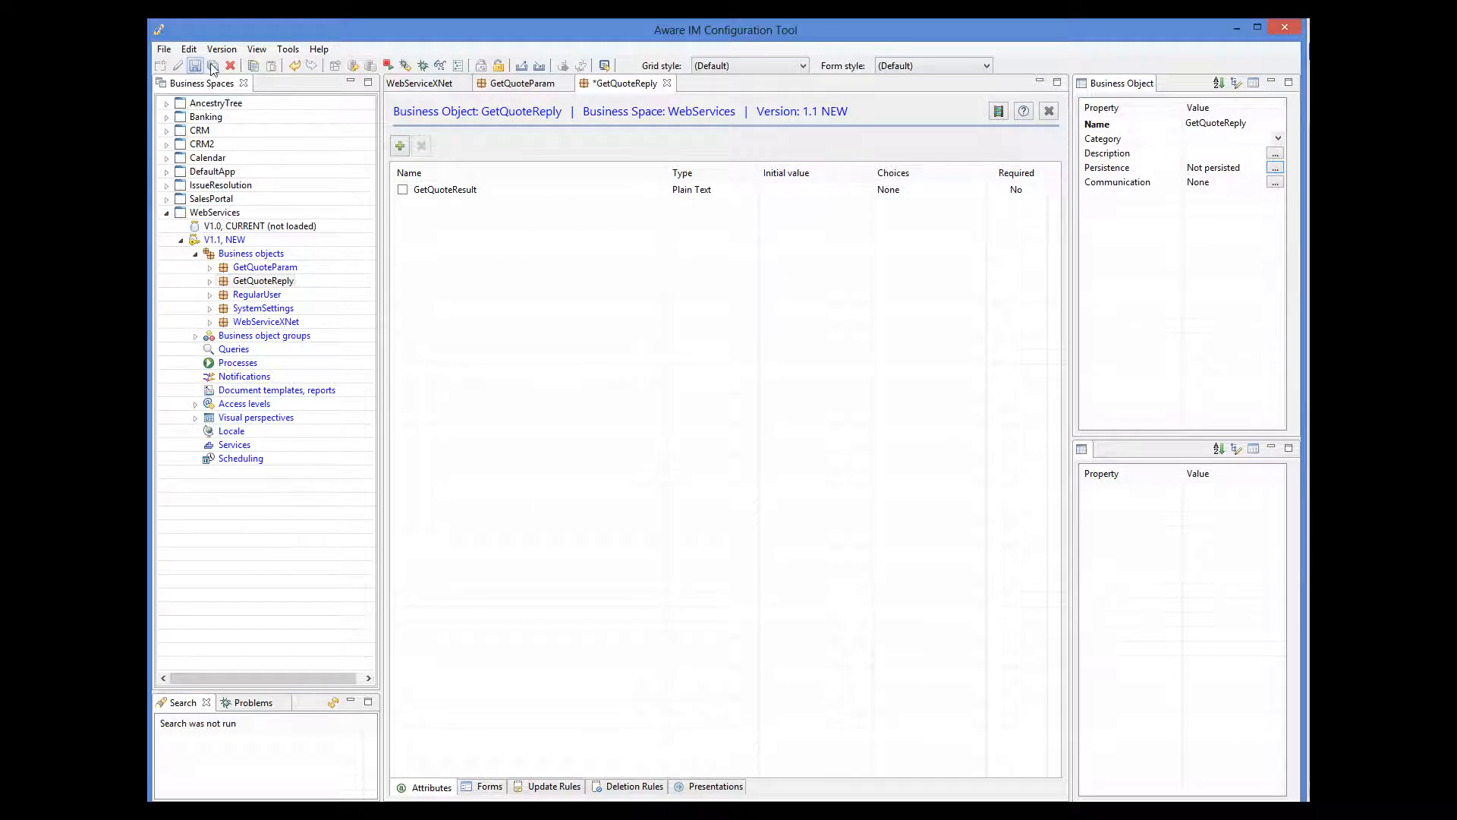
pyautogui.click(213, 67)
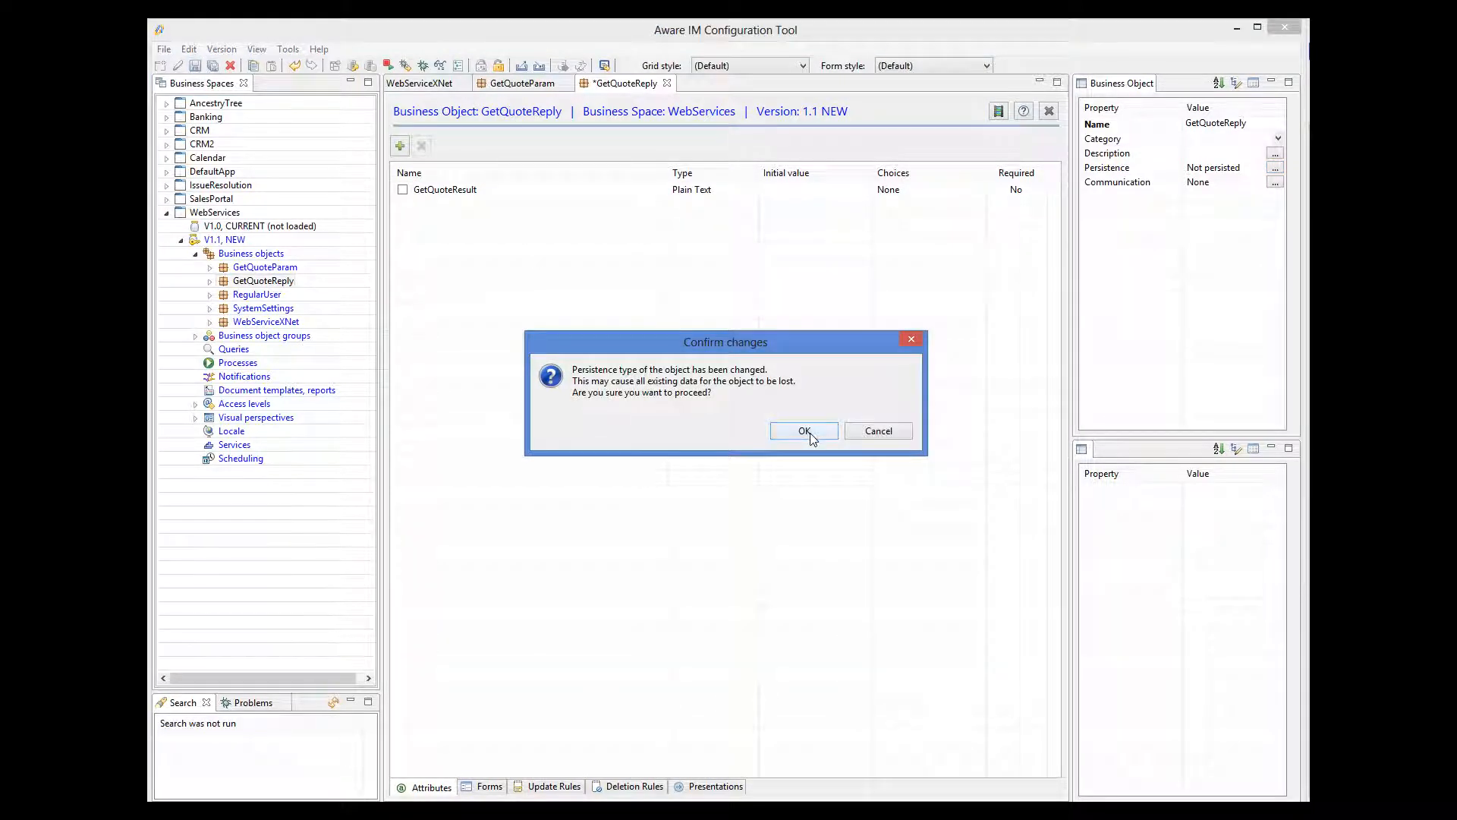
pyautogui.click(805, 430)
# Set GetQuoteParam's persistence to Not persisted and save it.
pyautogui.click(524, 85)
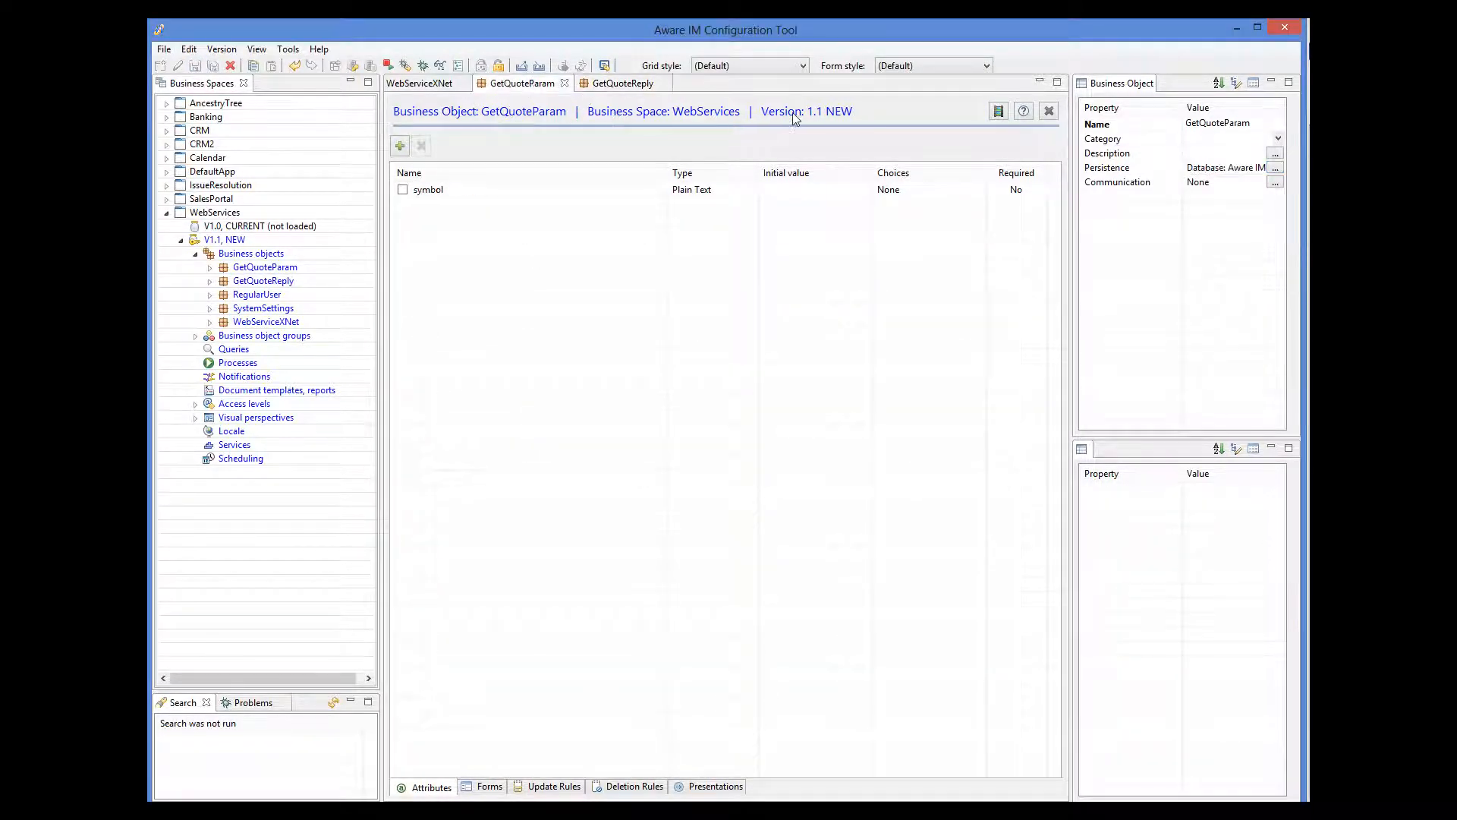
pyautogui.click(1225, 168)
pyautogui.click(1274, 167)
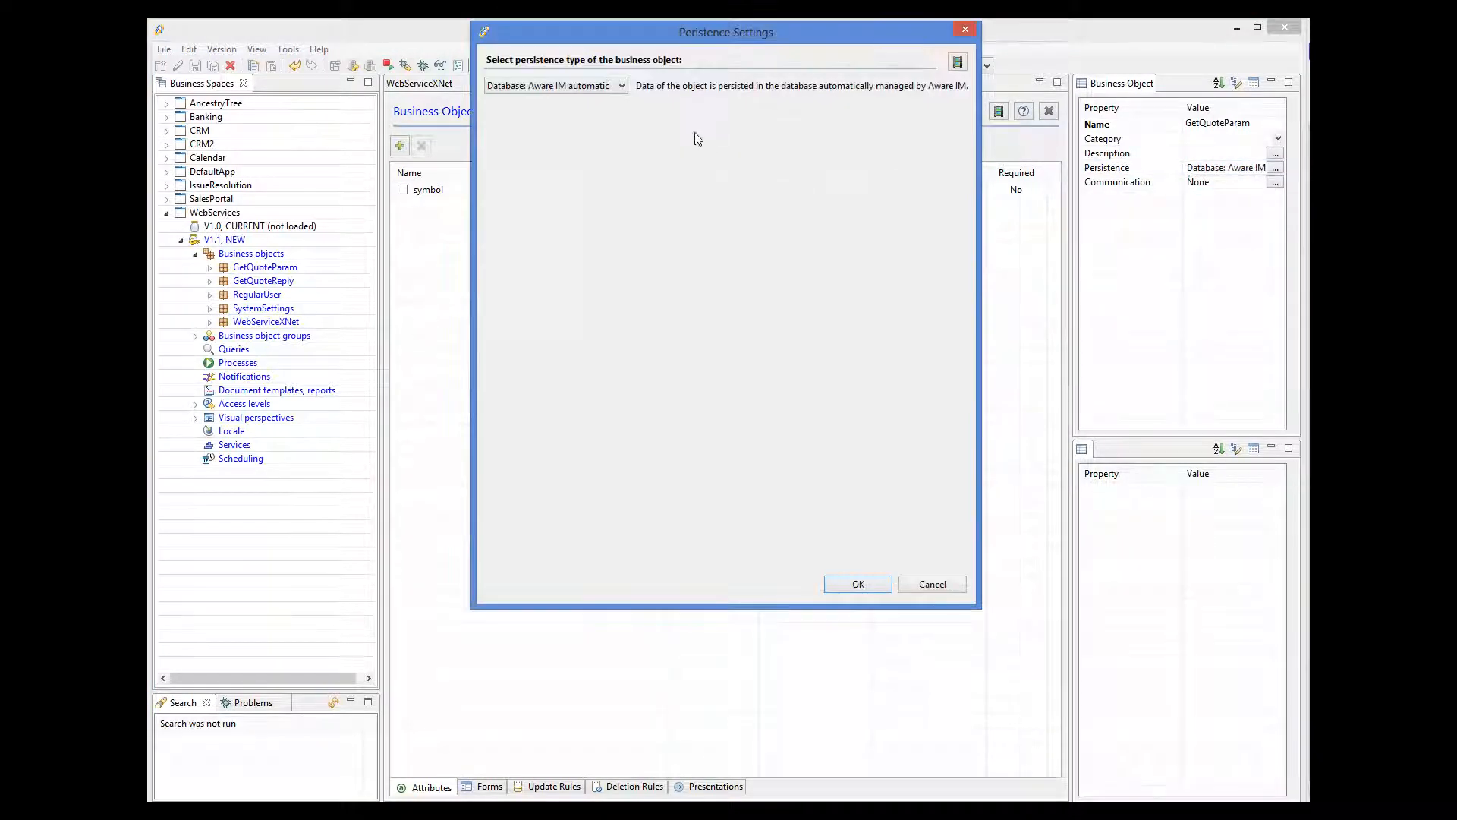
pyautogui.click(588, 90)
pyautogui.click(547, 131)
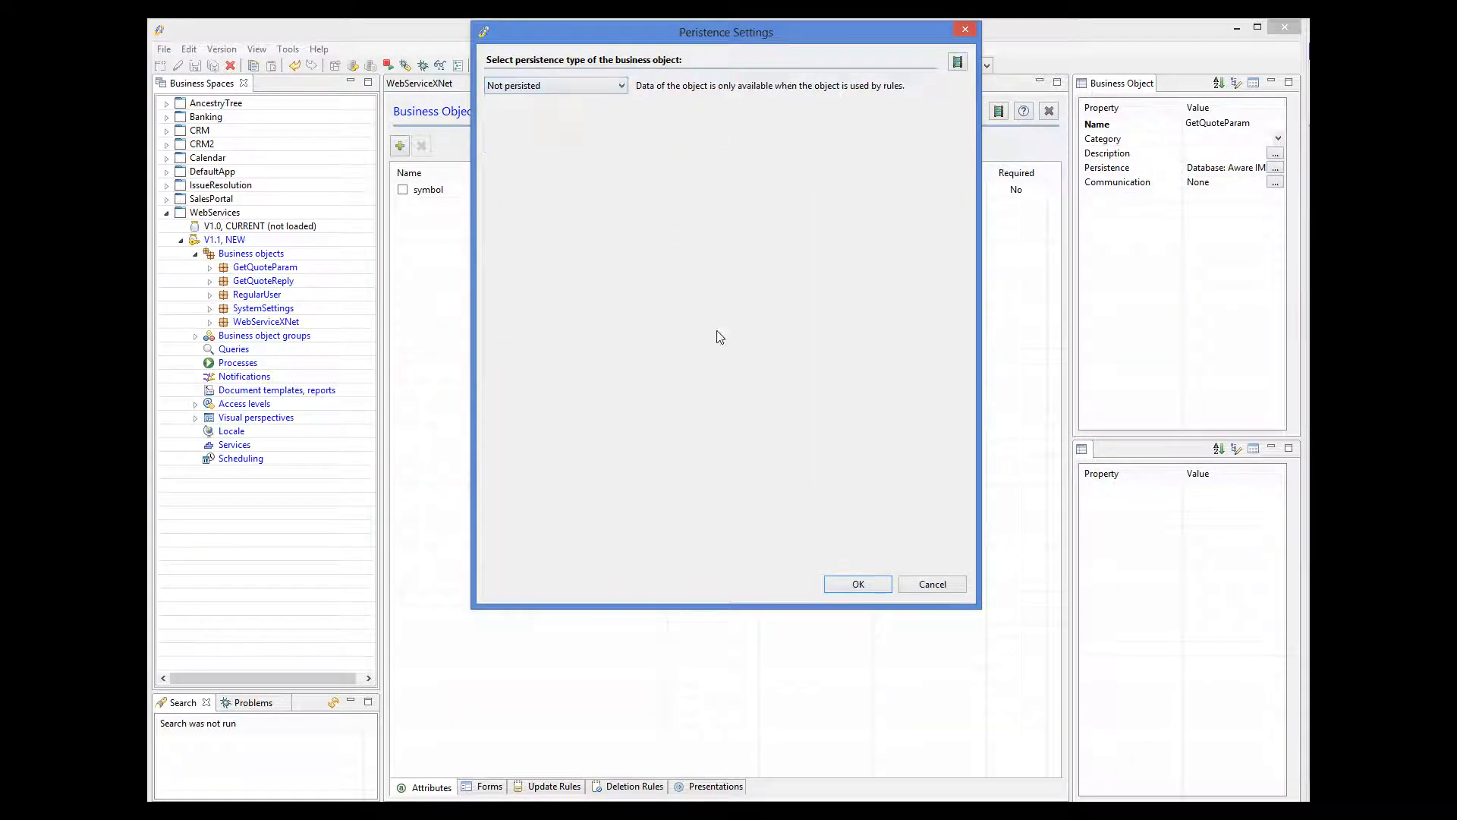
pyautogui.click(838, 583)
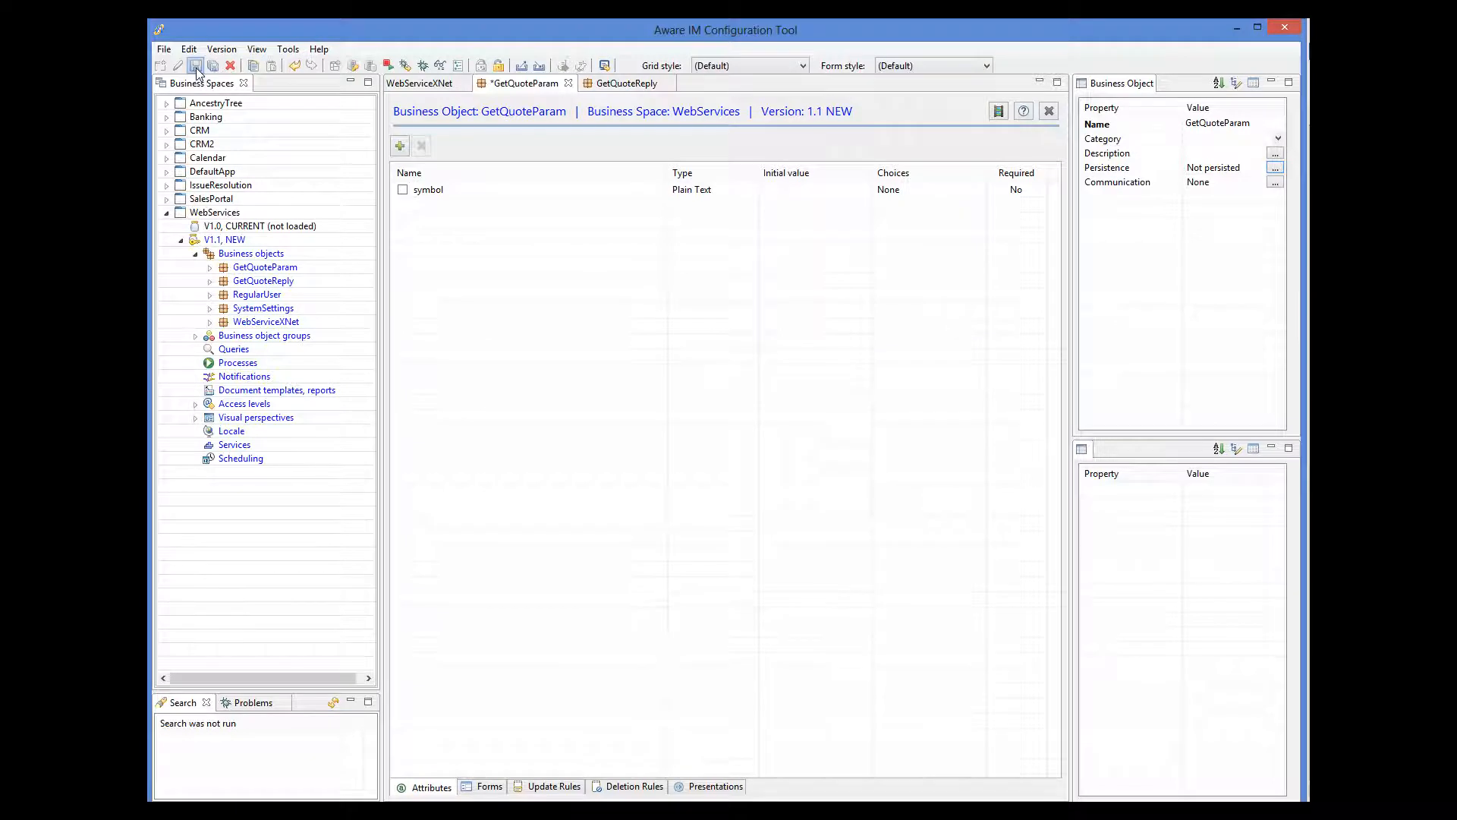
pyautogui.click(196, 68)
pyautogui.click(810, 439)
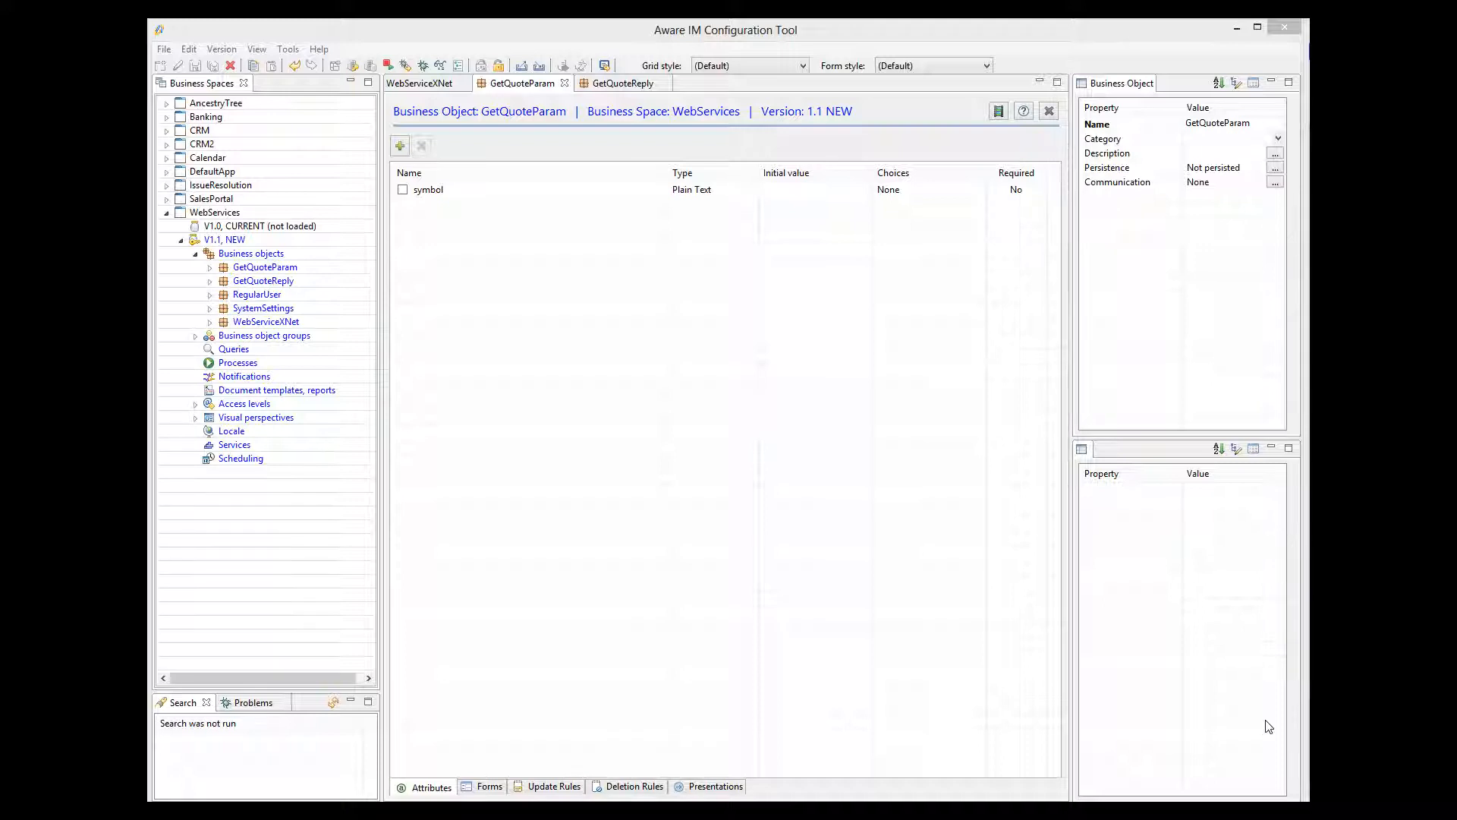
pyautogui.click(224, 366)
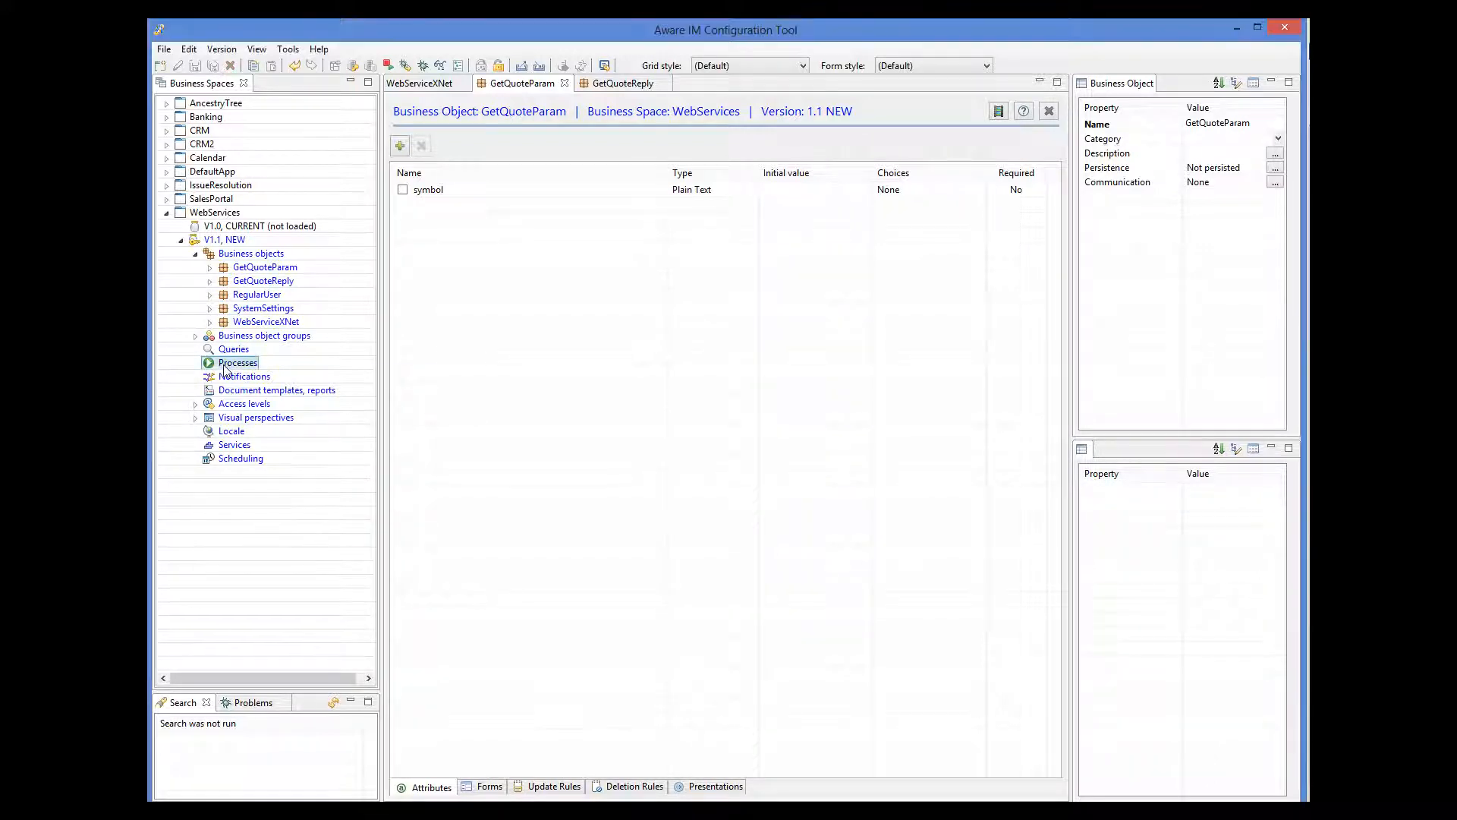
# Create a new process named GetStockPrice.
pyautogui.rightClick(225, 369)
pyautogui.click(239, 377)
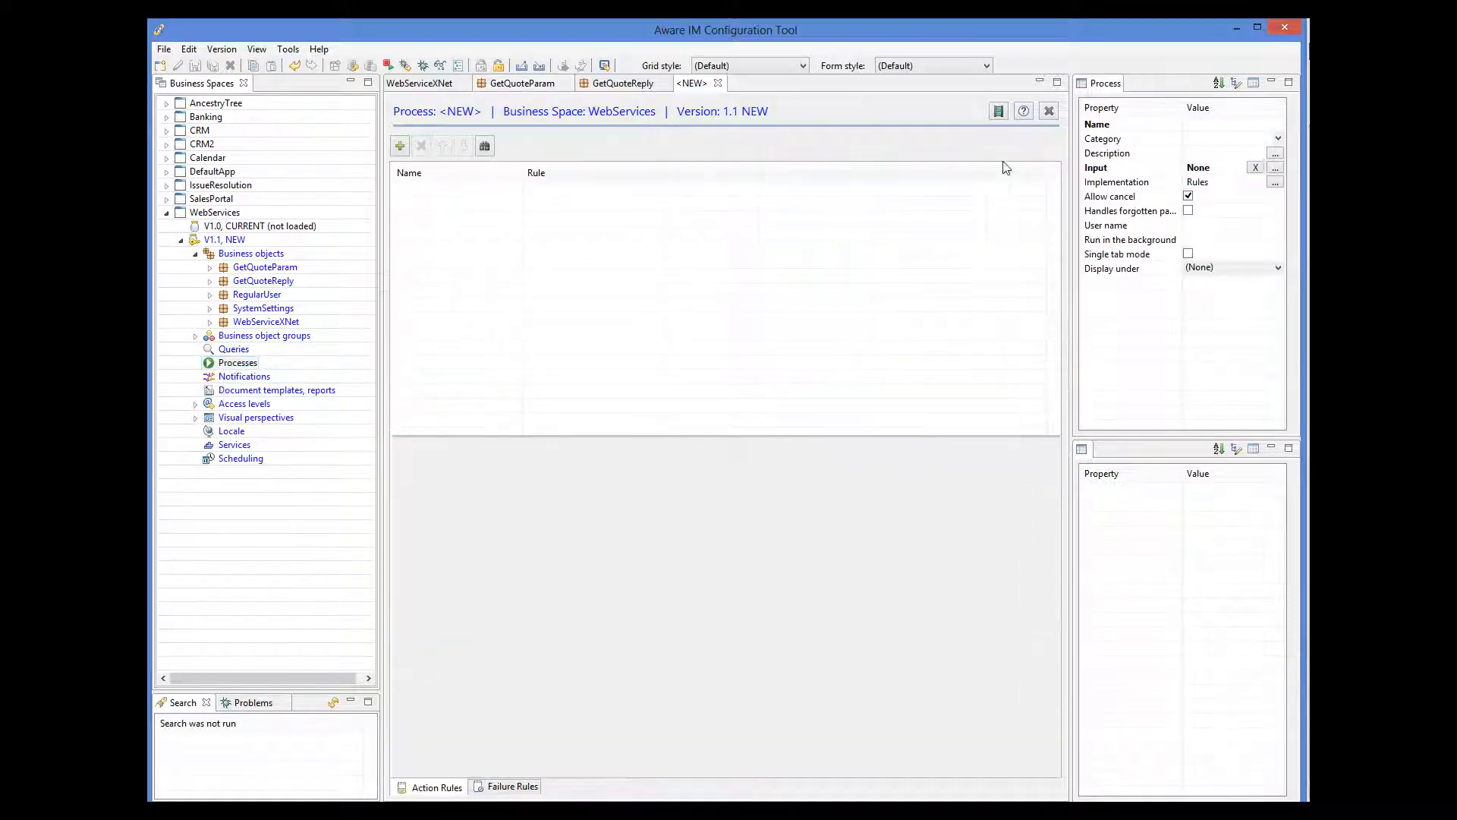
pyautogui.click(1222, 128)
pyautogui.write('GetStockPrice')
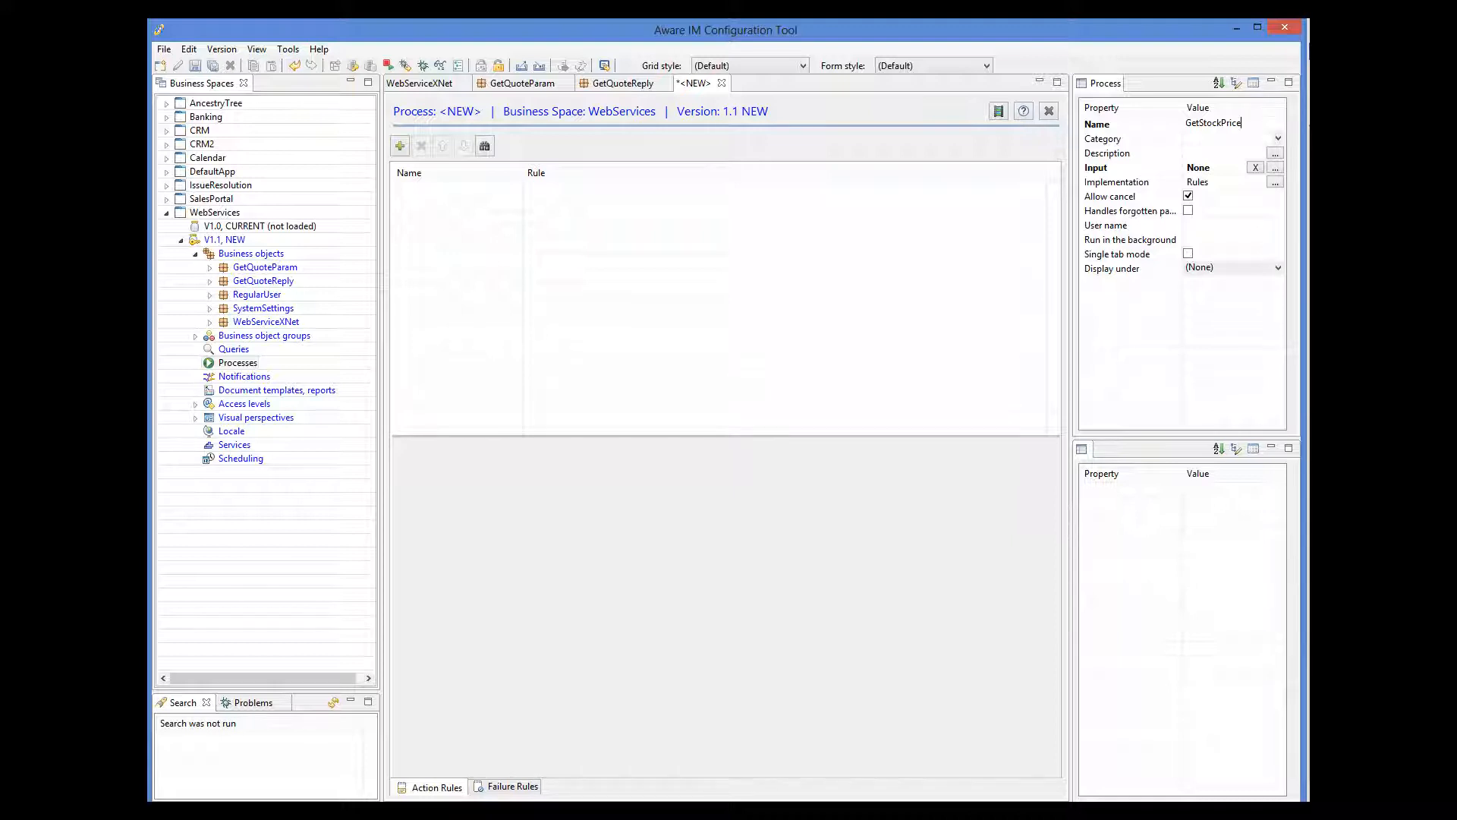
# Add a 'Create service provider' rule: IF COUNT WebServiceXNet = 0 THEN CREATE WebServiceXNet.
pyautogui.click(400, 147)
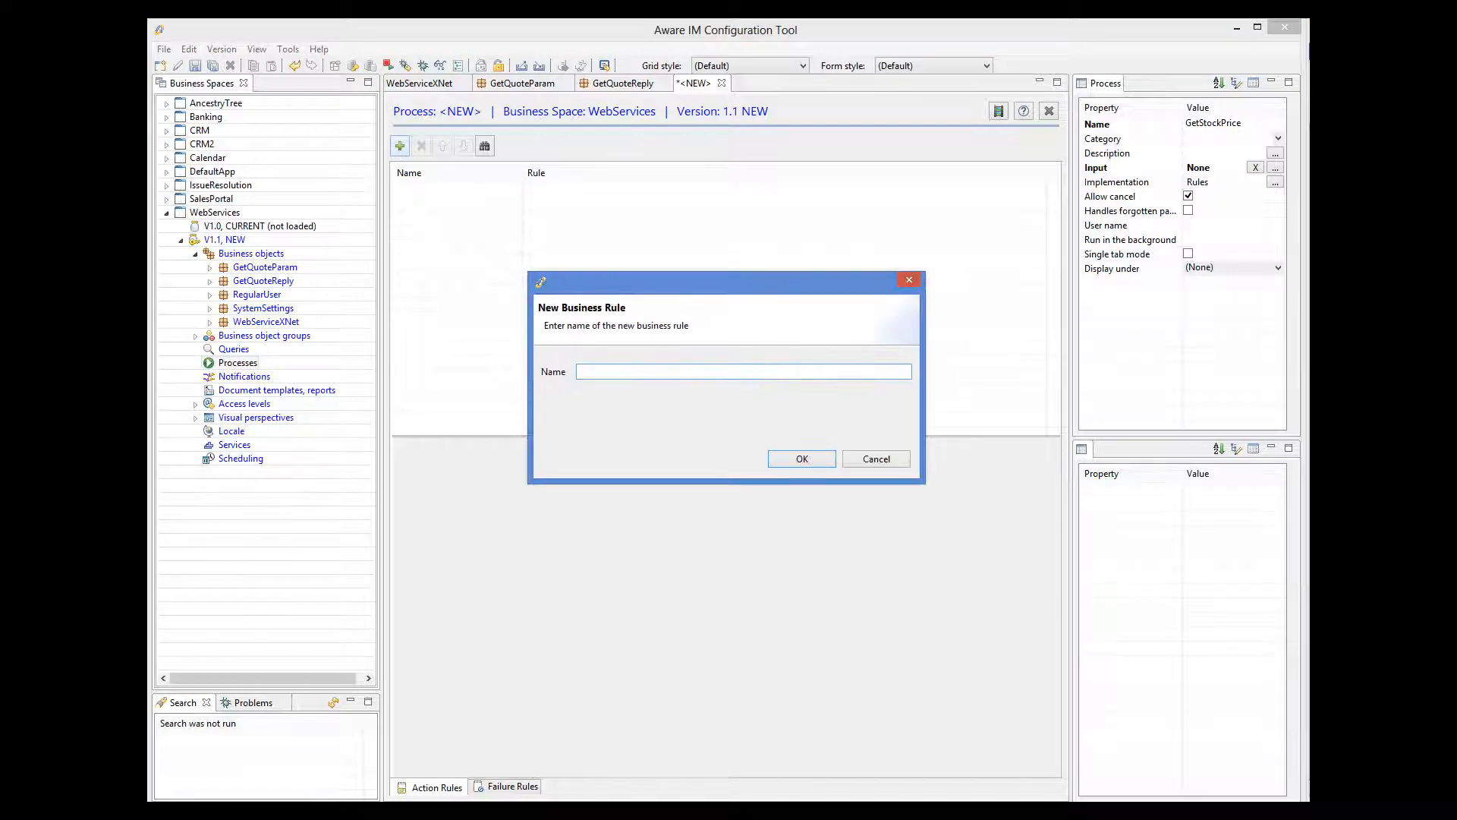
pyautogui.write('Create service provider')
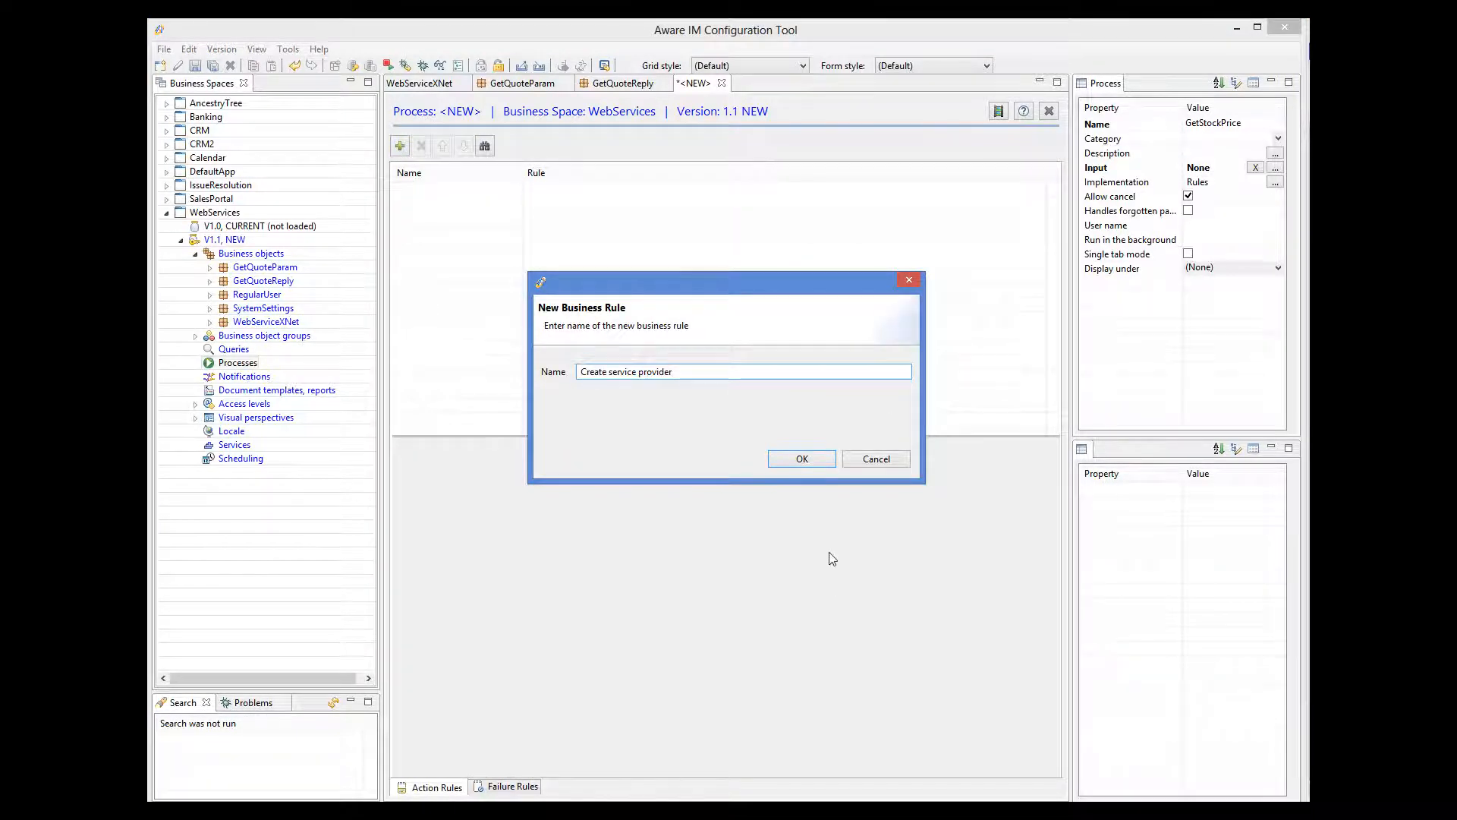
pyautogui.click(819, 463)
pyautogui.click(494, 451)
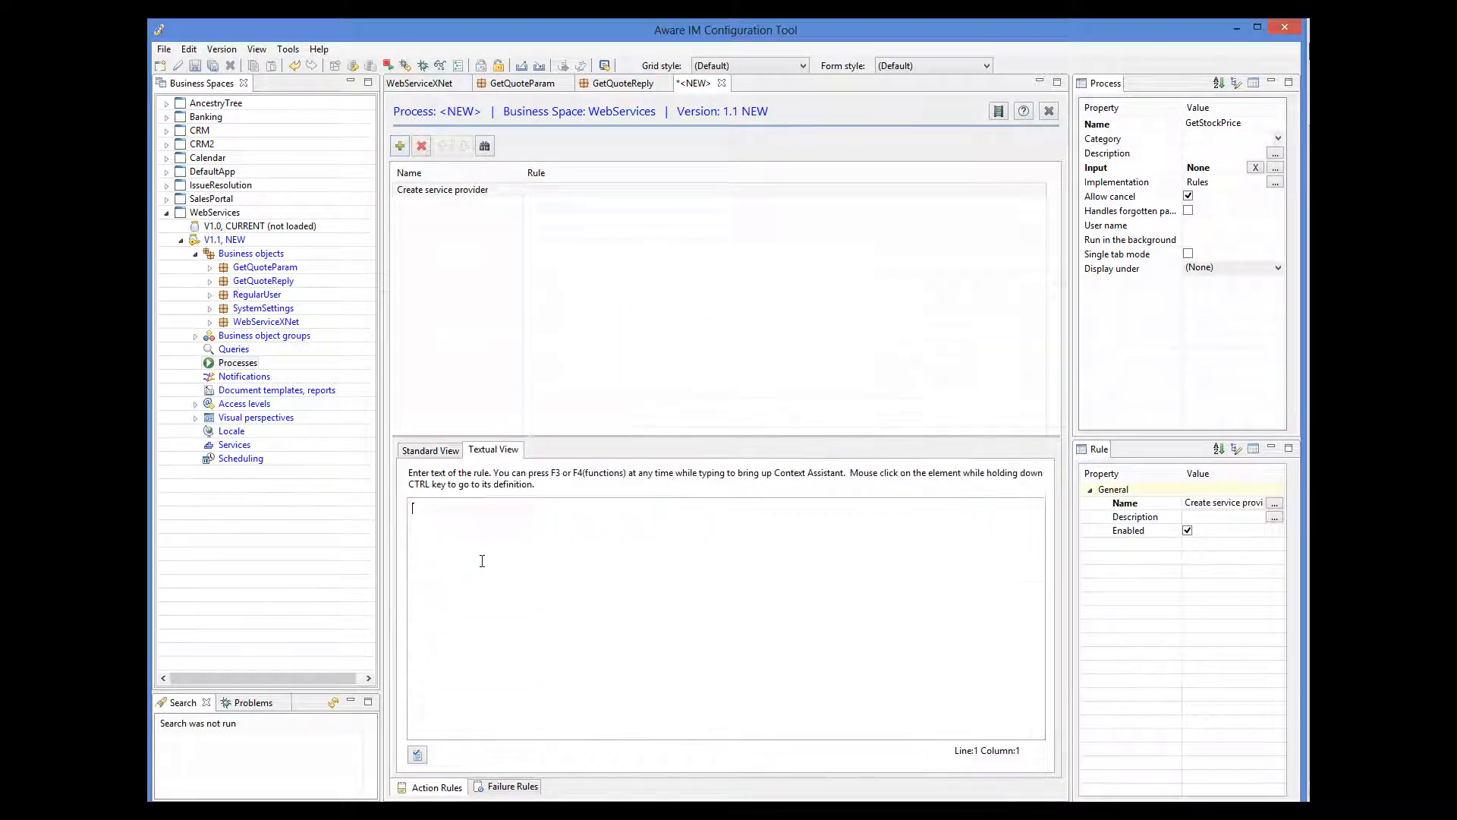
pyautogui.write('IF COUNT WebServiceXNet = 0 THEN   CREATE WebServiceXNet')
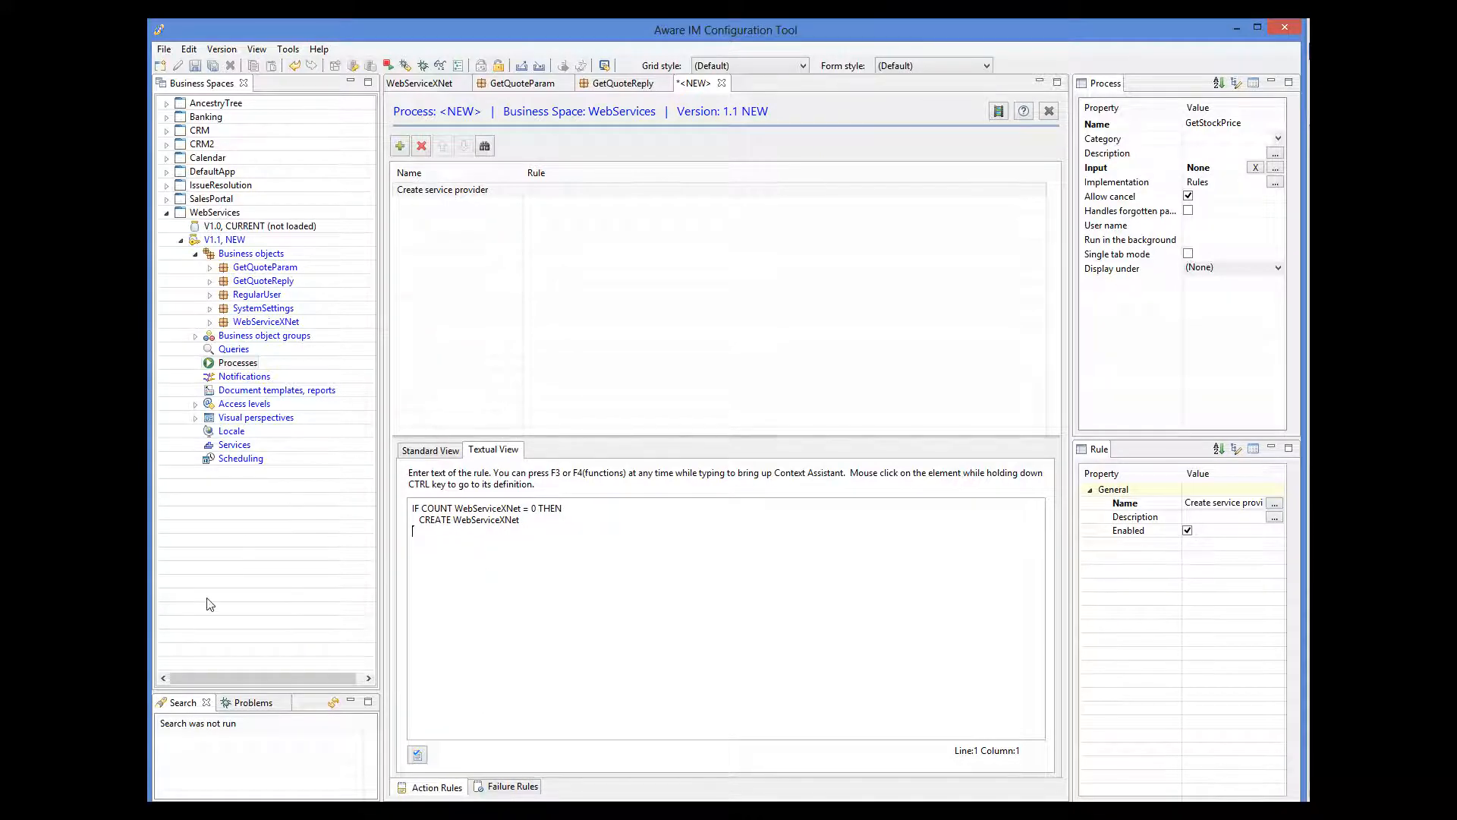
pyautogui.click(415, 754)
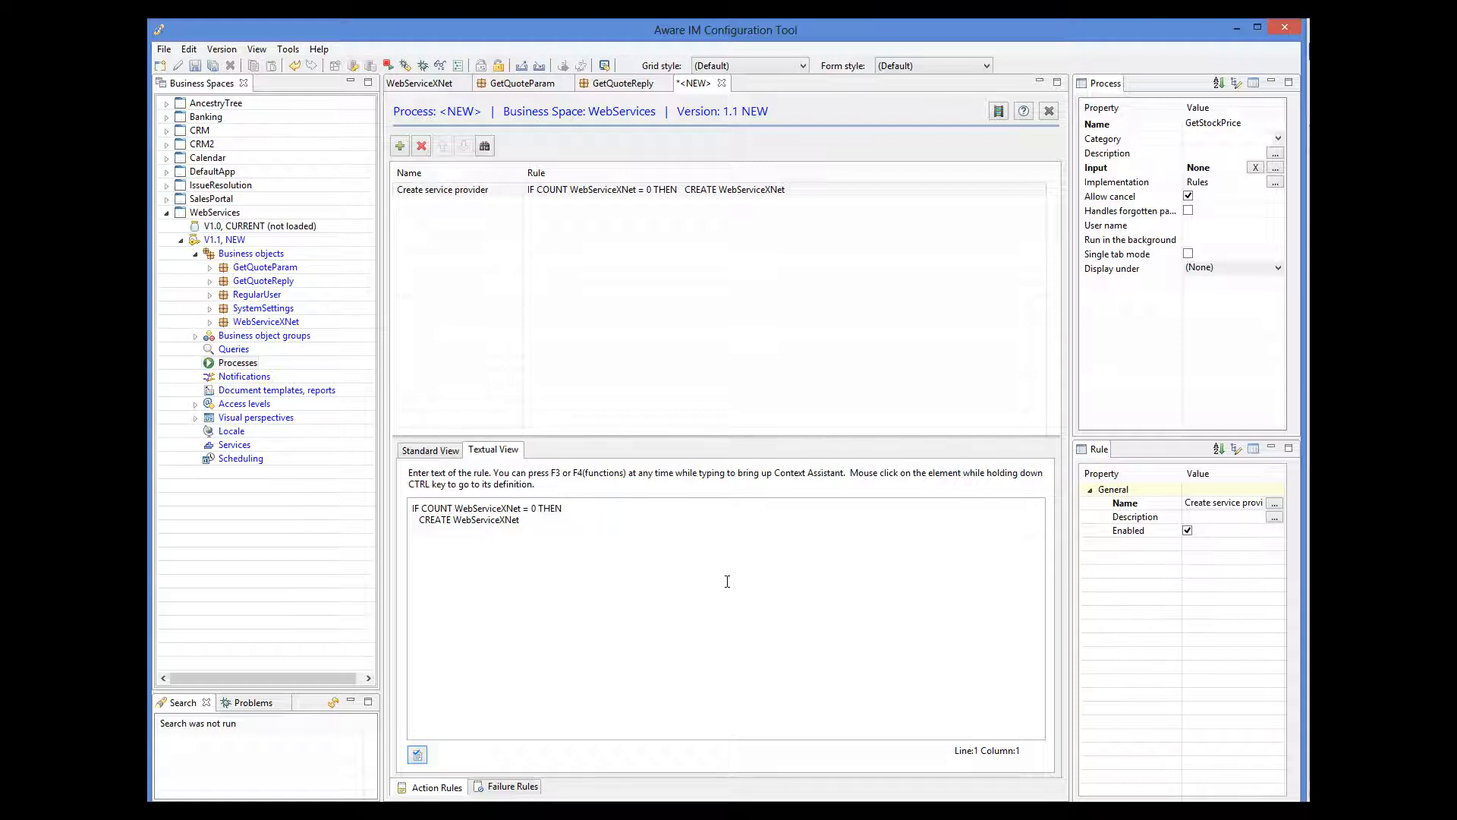
# Add a second rule, 'Enter parameters', reading ENTER NEW GetQuoteParam.
pyautogui.click(400, 148)
pyautogui.write('Enter parameters')
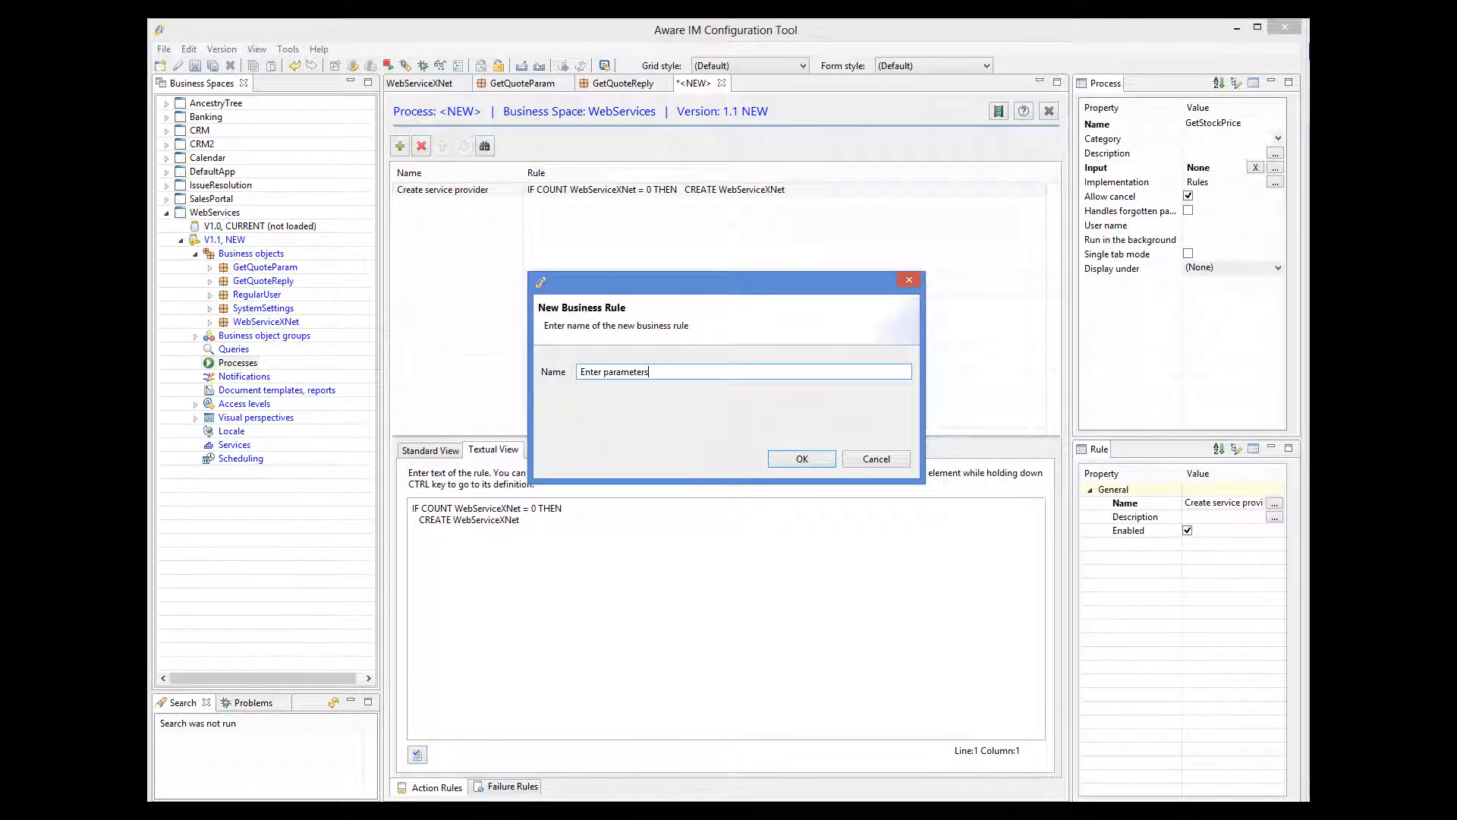
pyautogui.click(805, 455)
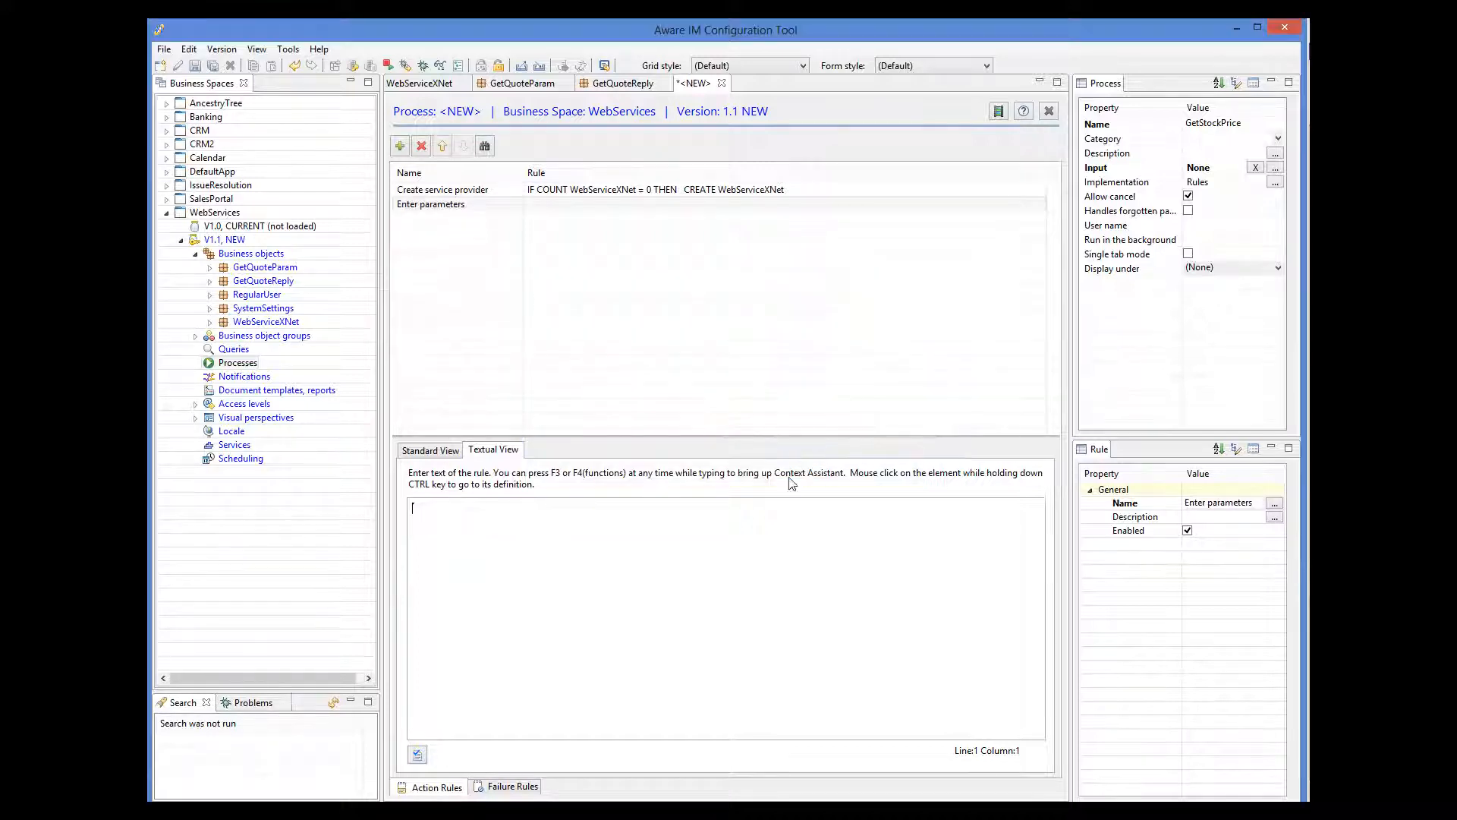
pyautogui.write('ENTER NEW G')
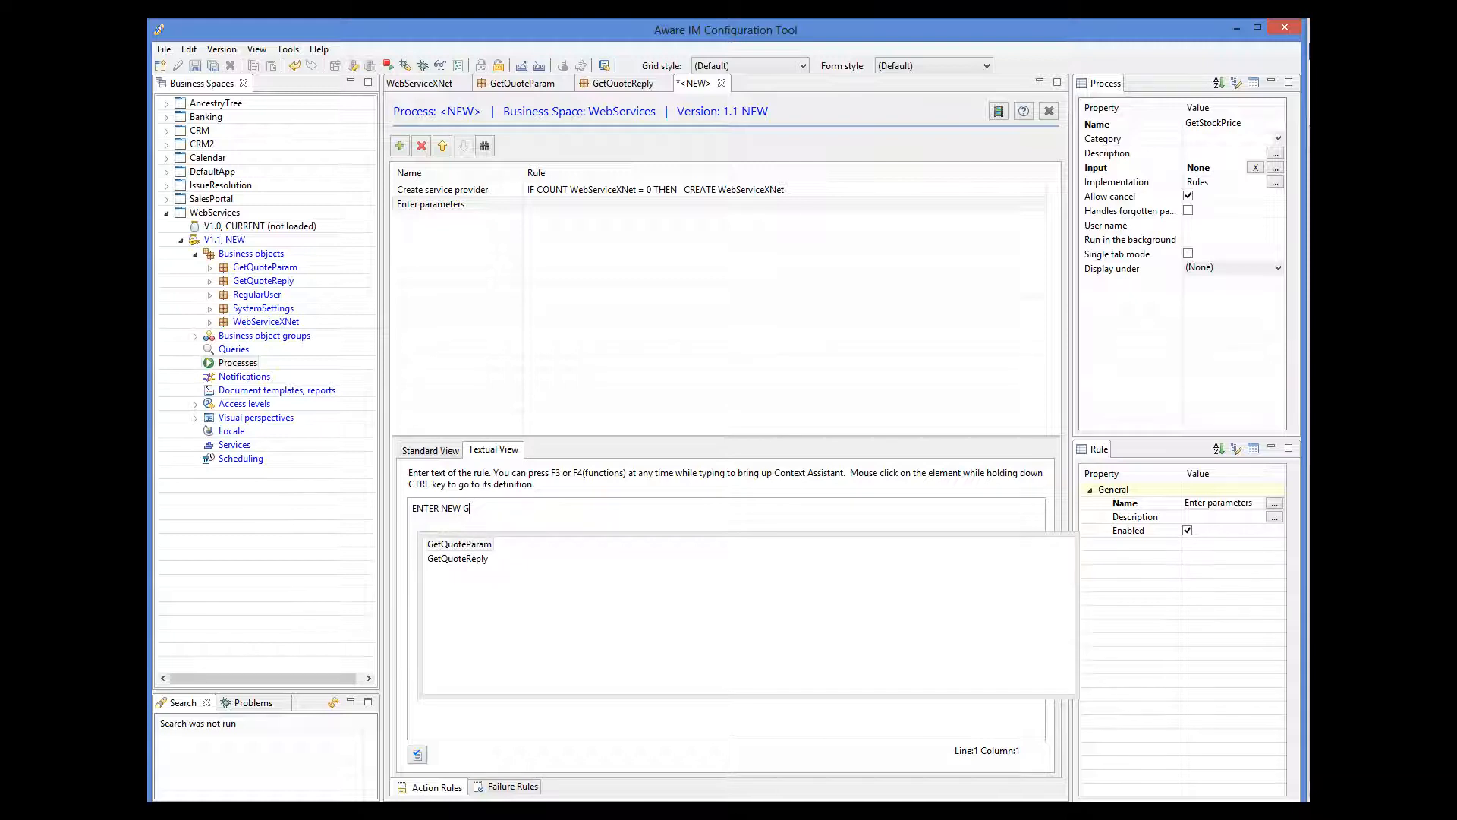
pyautogui.doubleClick(459, 544)
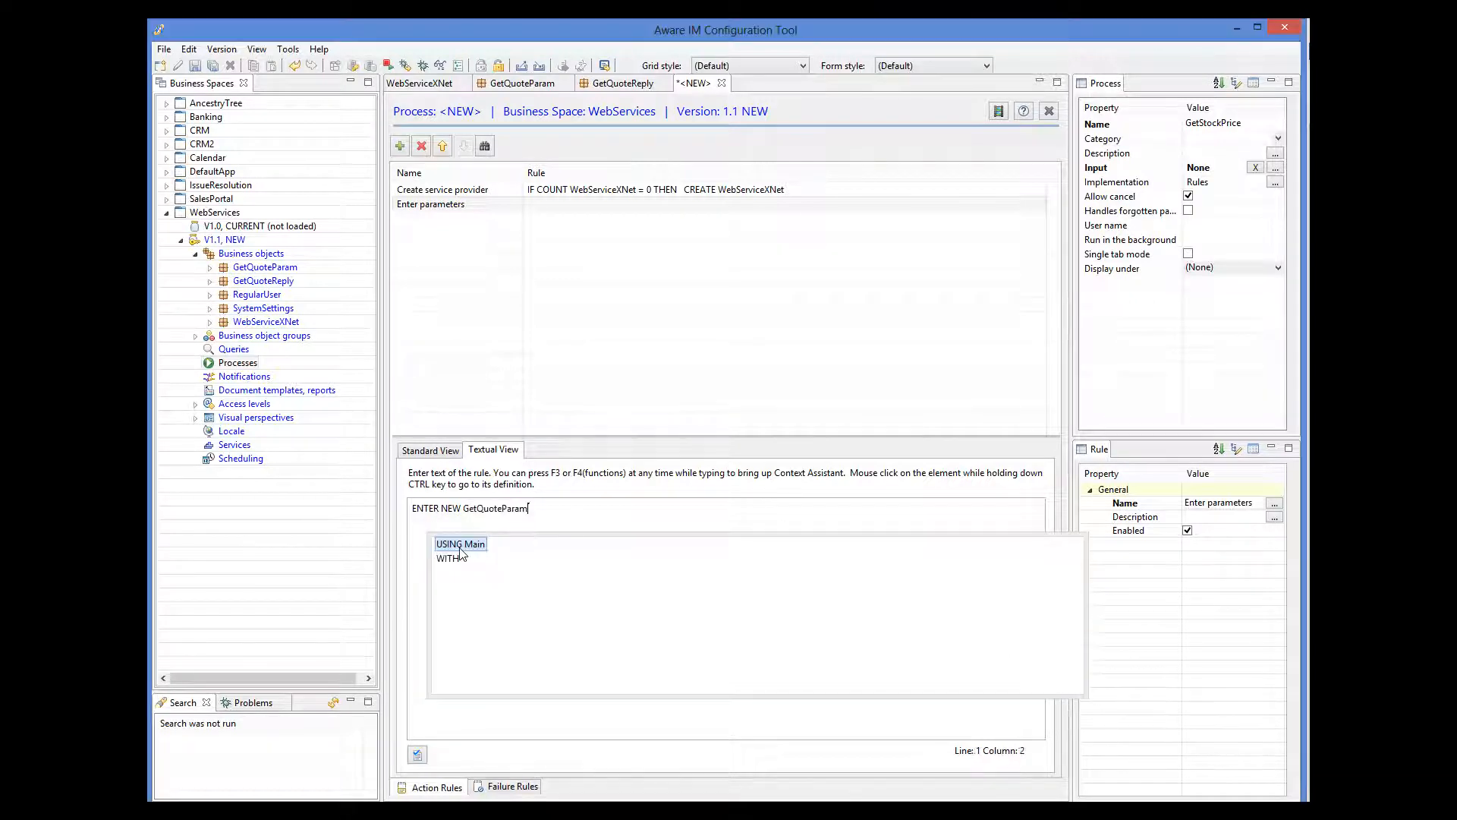
pyautogui.press('Escape')
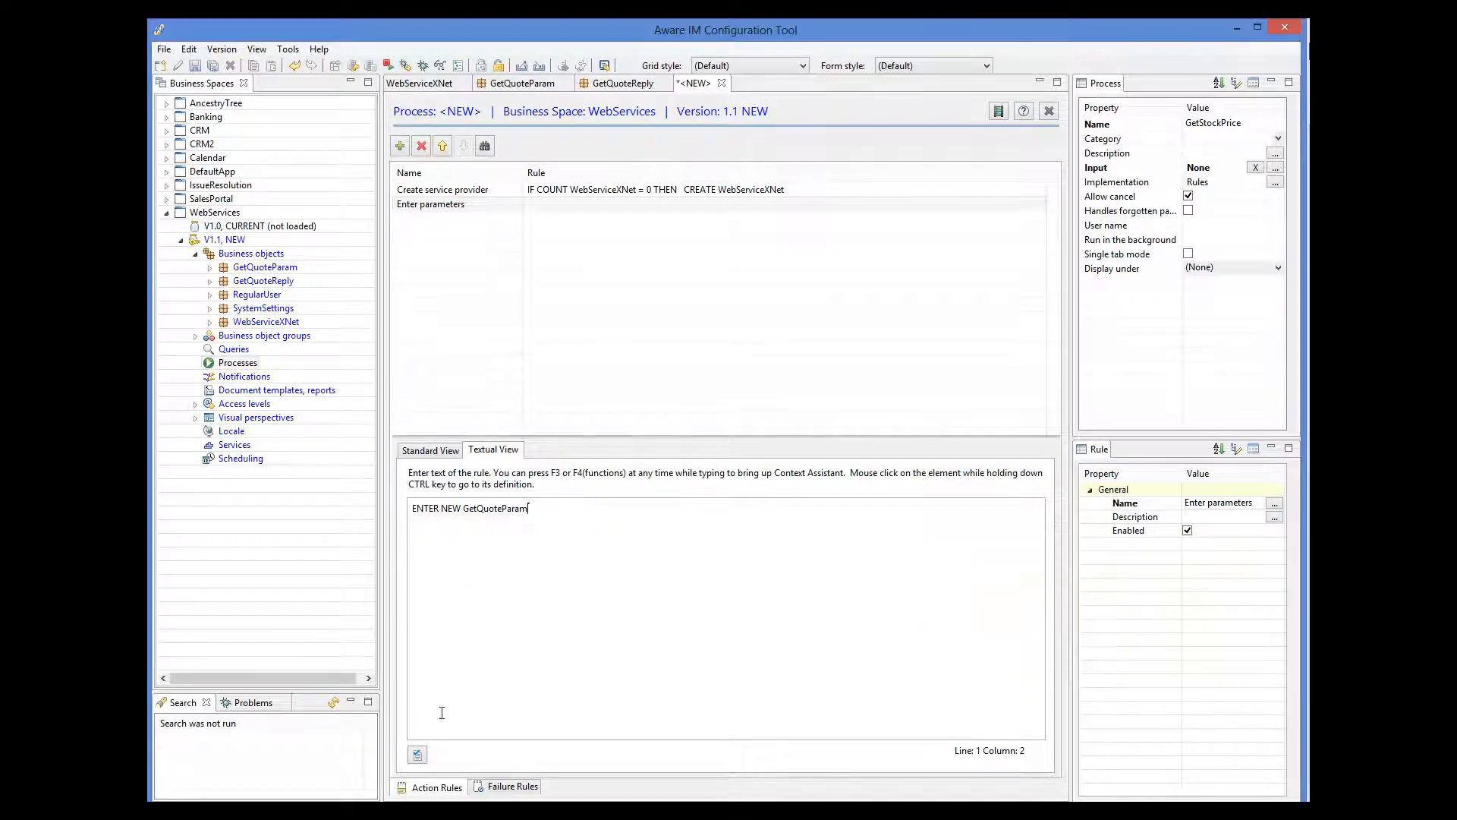
pyautogui.click(418, 754)
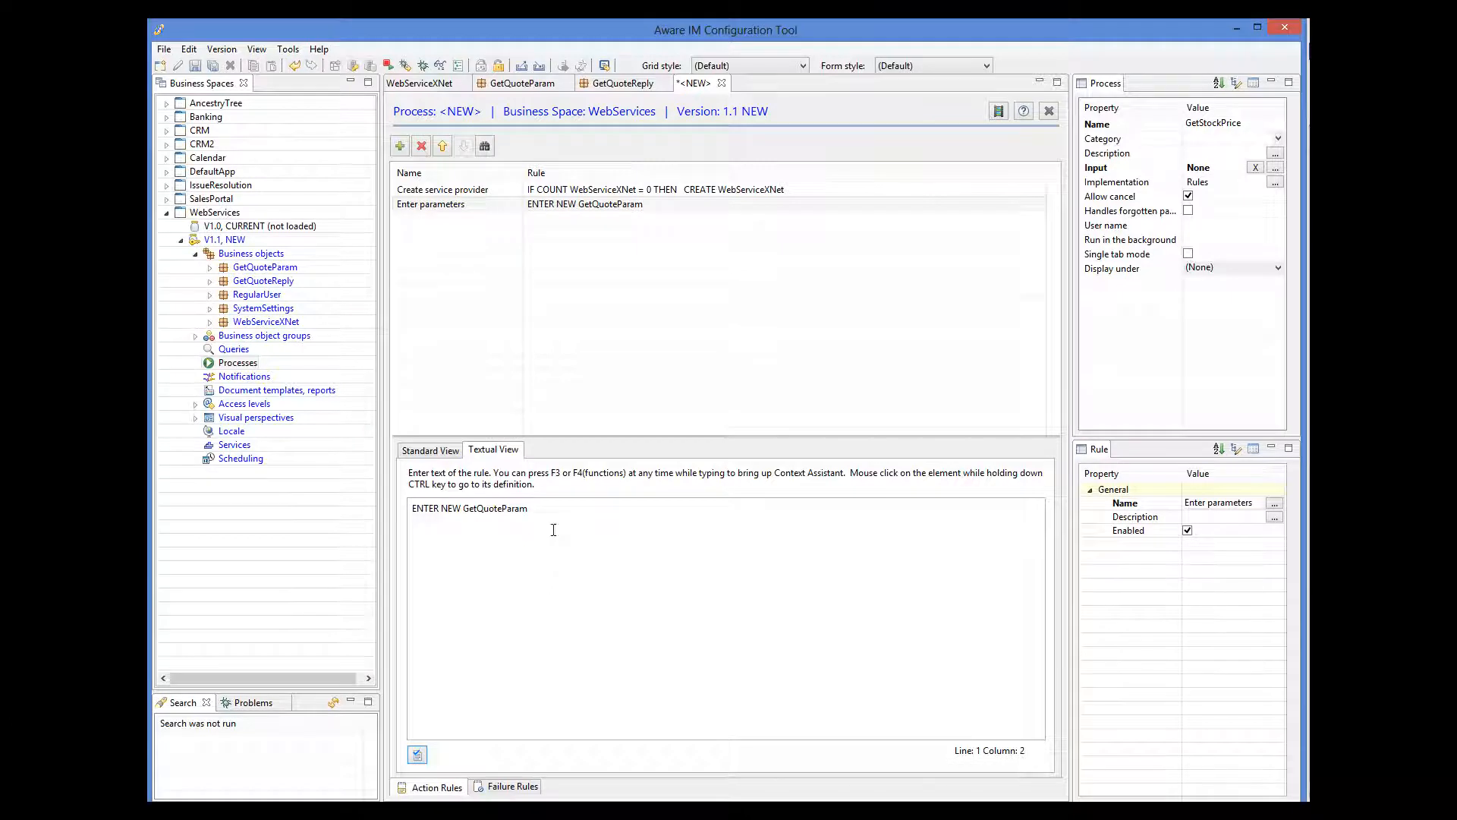
# Add a 'Call service' rule: REQUEST SERVICE GetQuote OF WebServiceXNet USING GetQuoteParam.
pyautogui.click(400, 148)
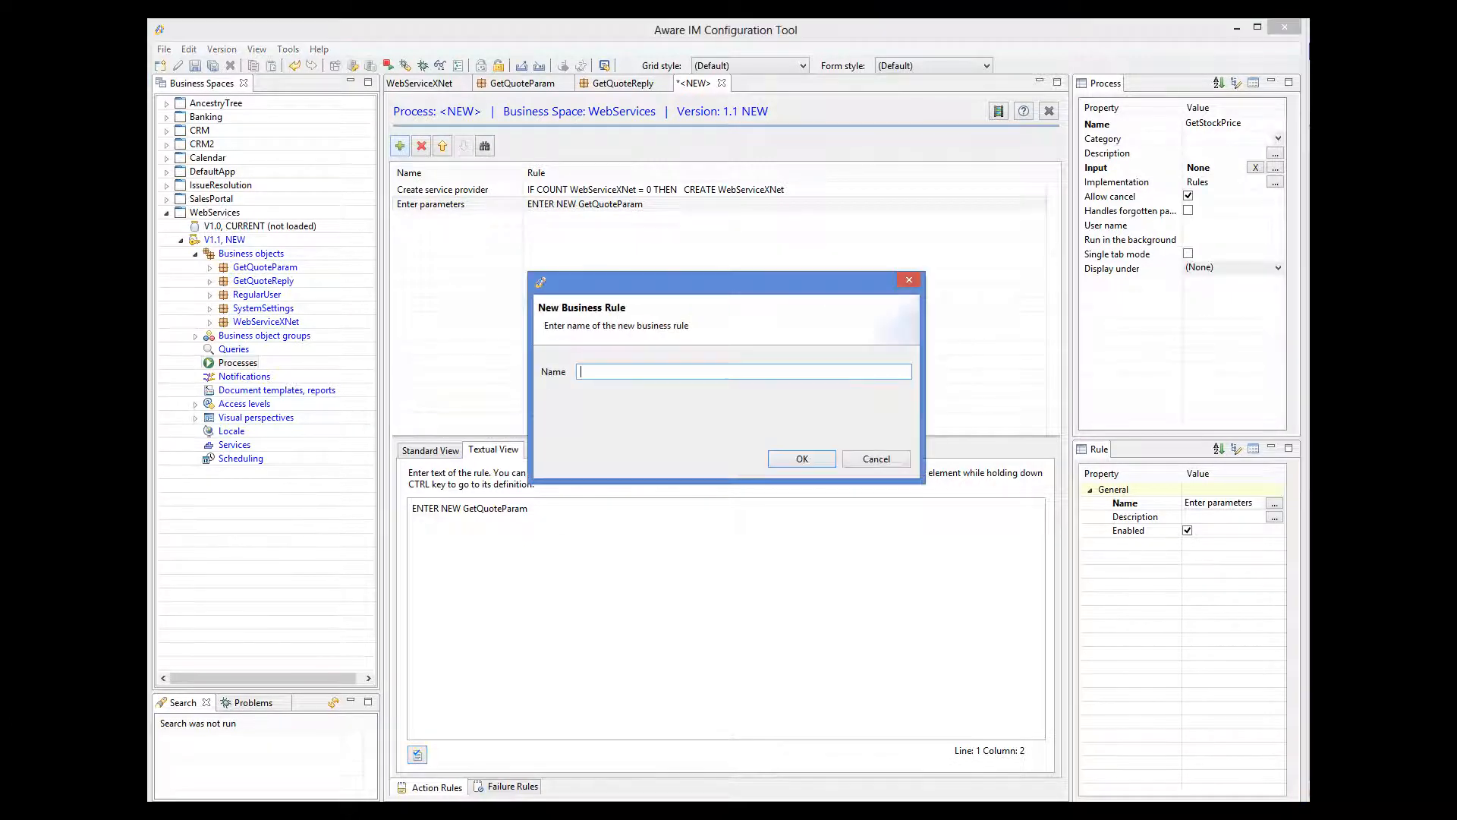
pyautogui.write('Call service')
pyautogui.click(793, 460)
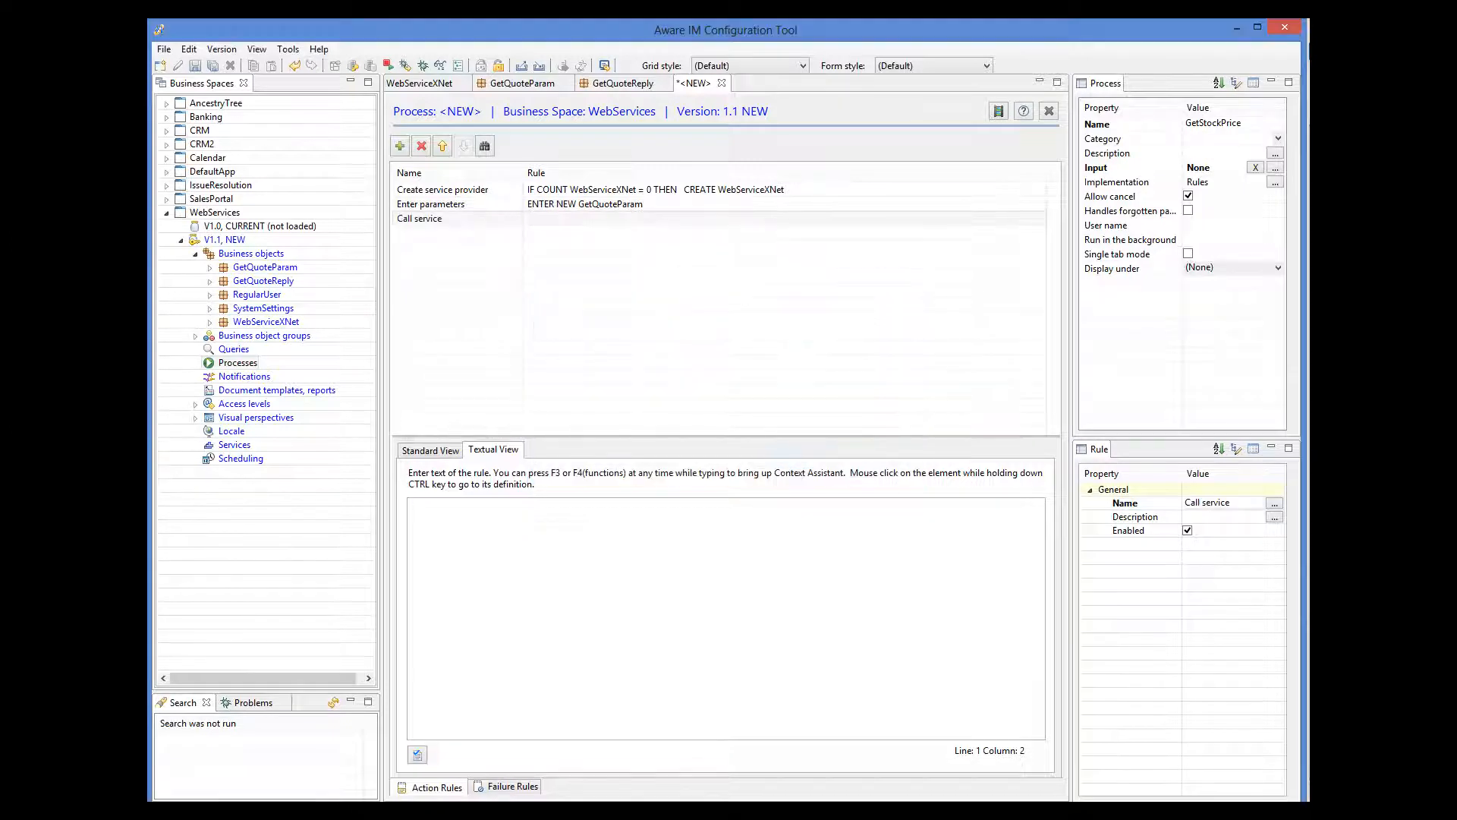
pyautogui.write('RE')
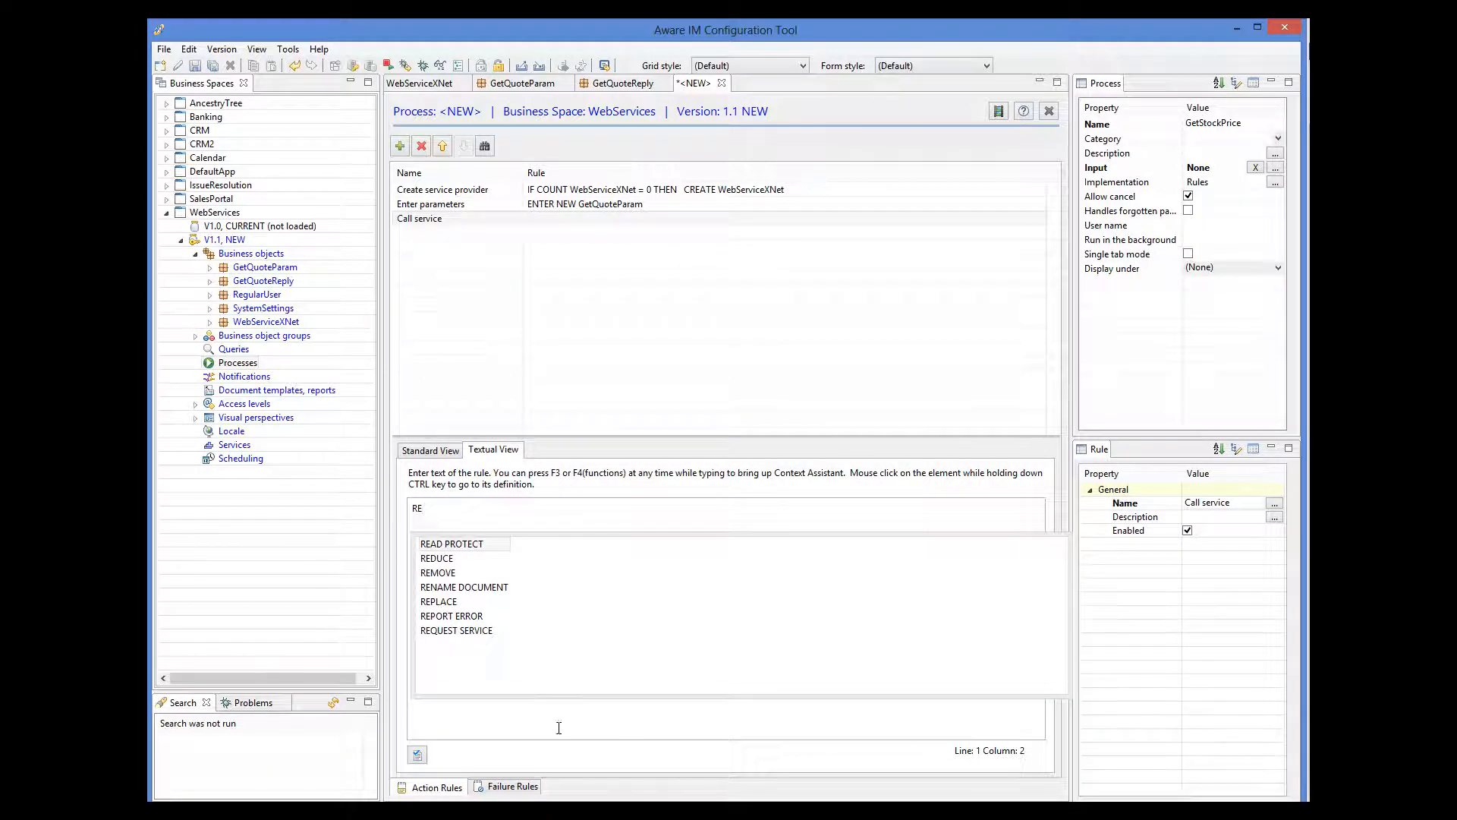
pyautogui.doubleClick(486, 630)
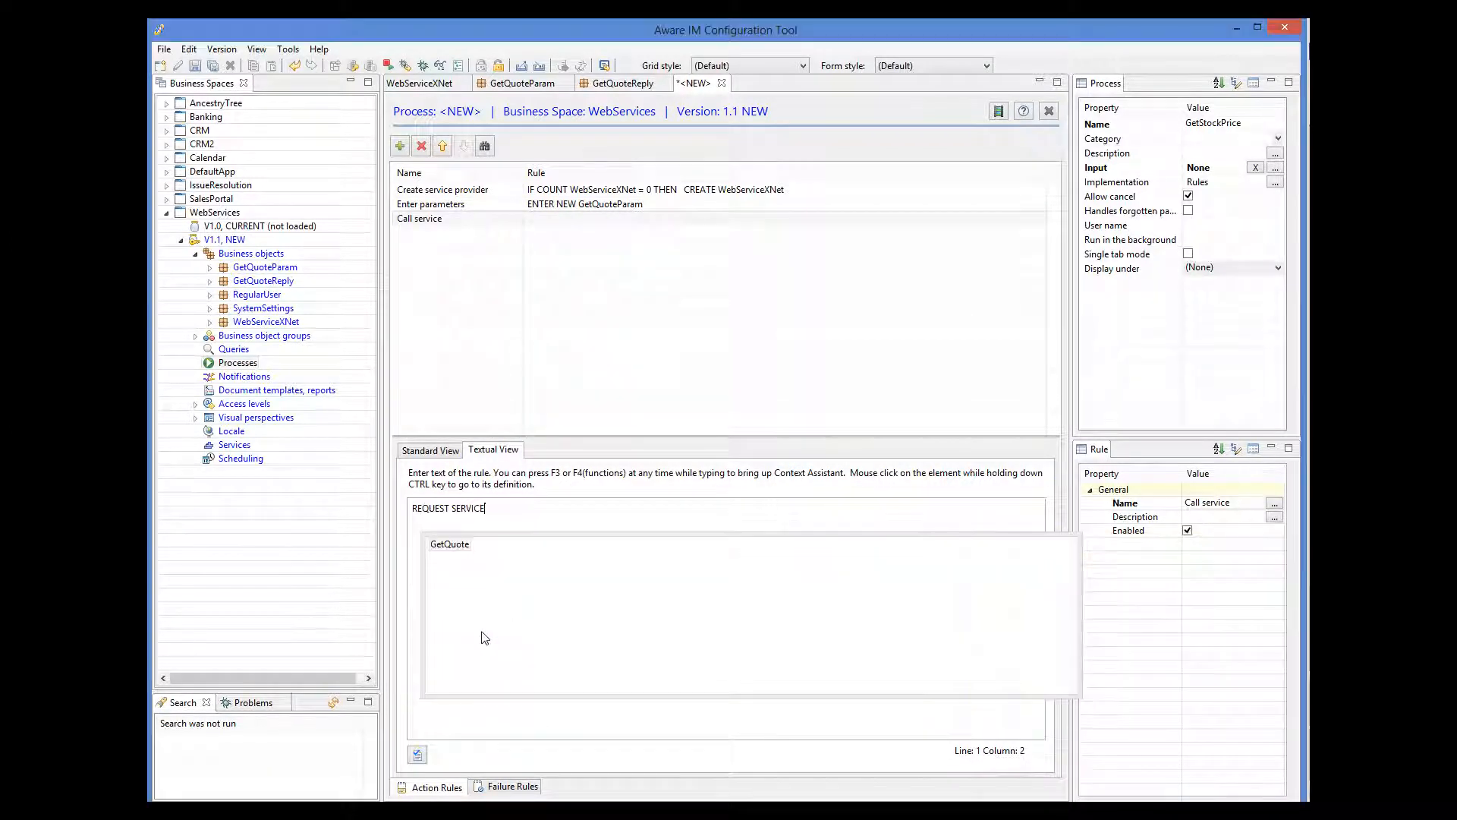
pyautogui.doubleClick(465, 546)
pyautogui.doubleClick(476, 546)
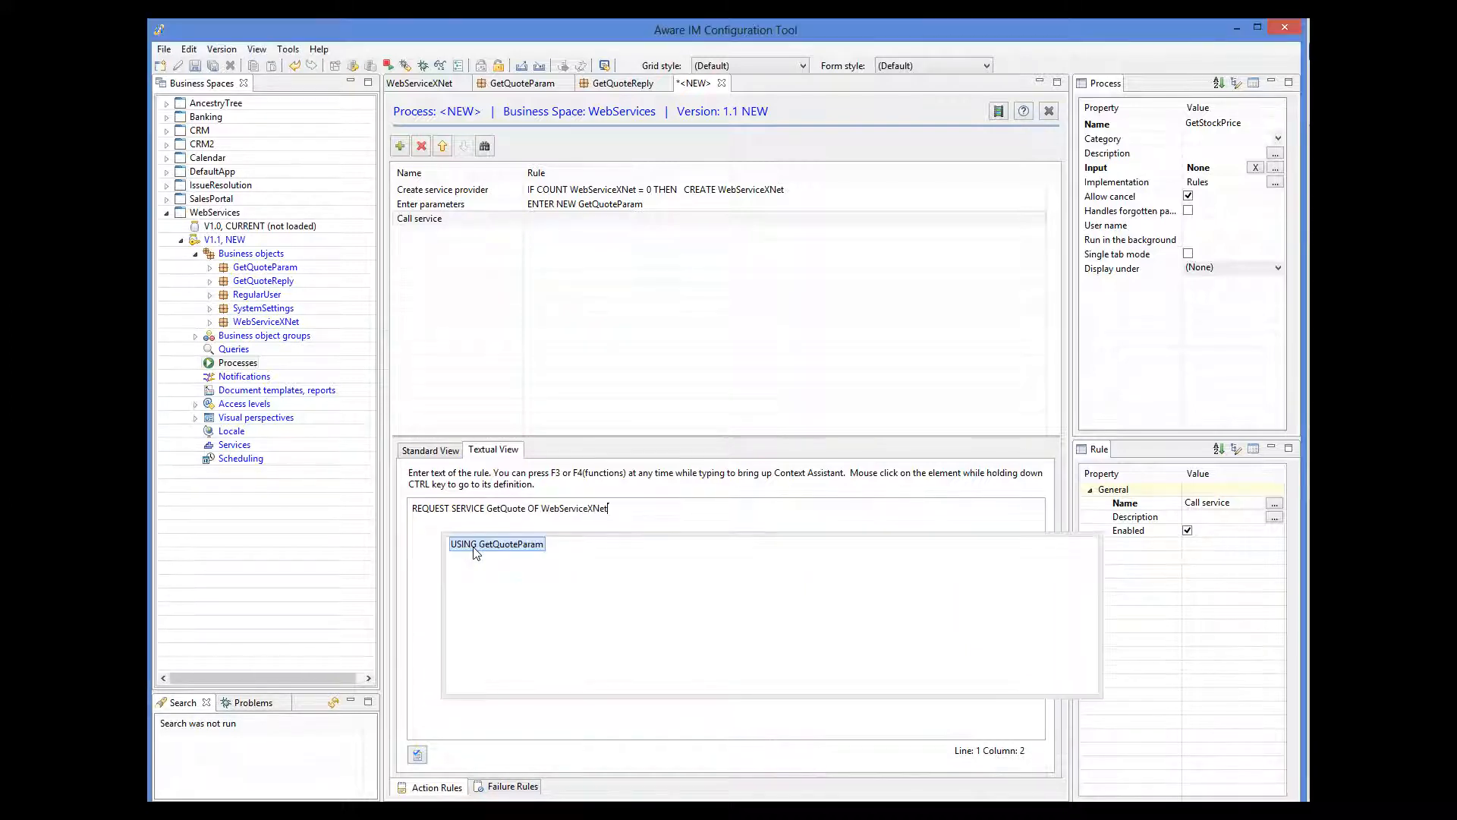
pyautogui.doubleClick(475, 545)
pyautogui.press('Escape')
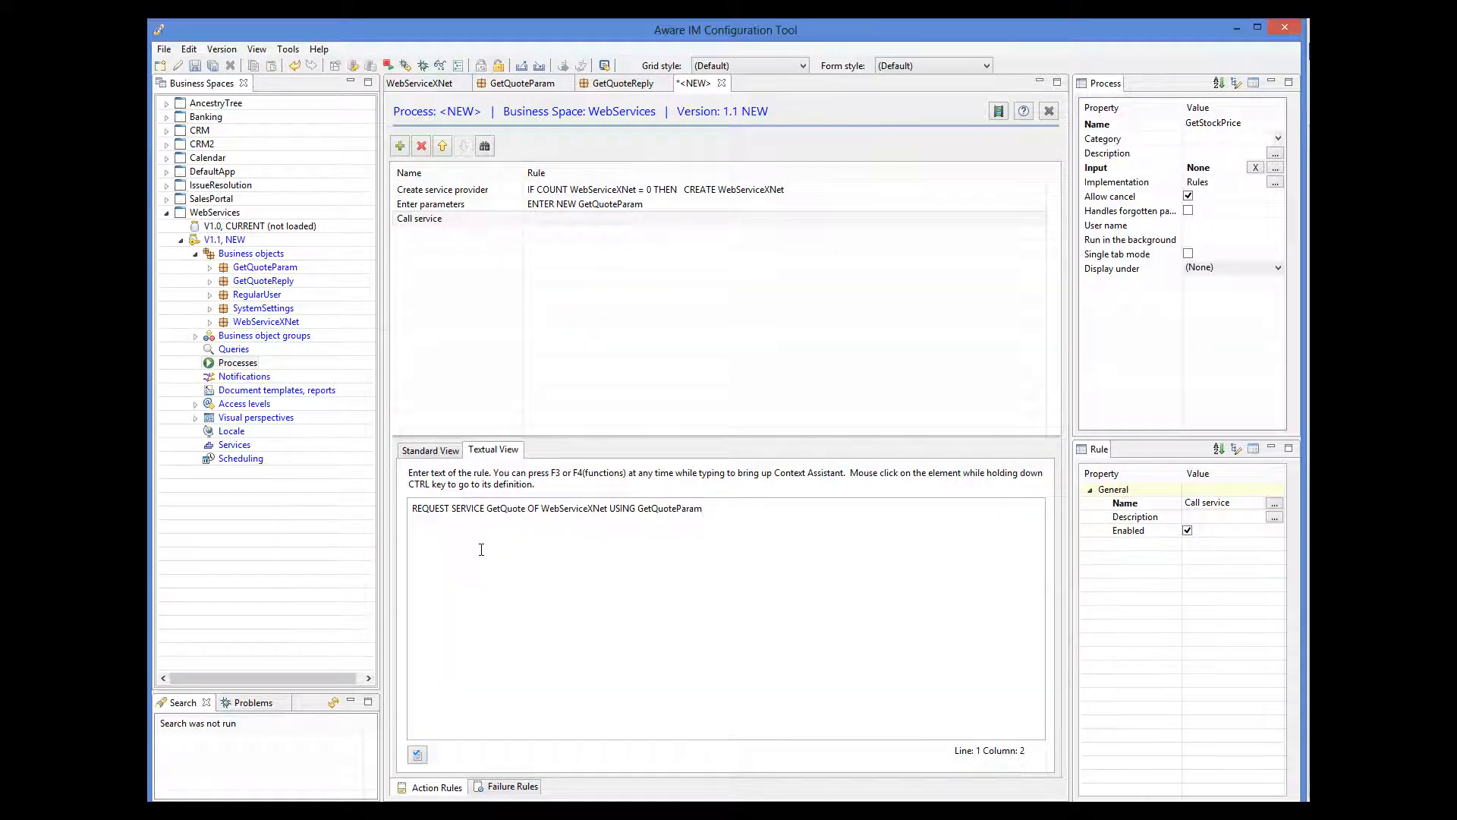
pyautogui.click(419, 755)
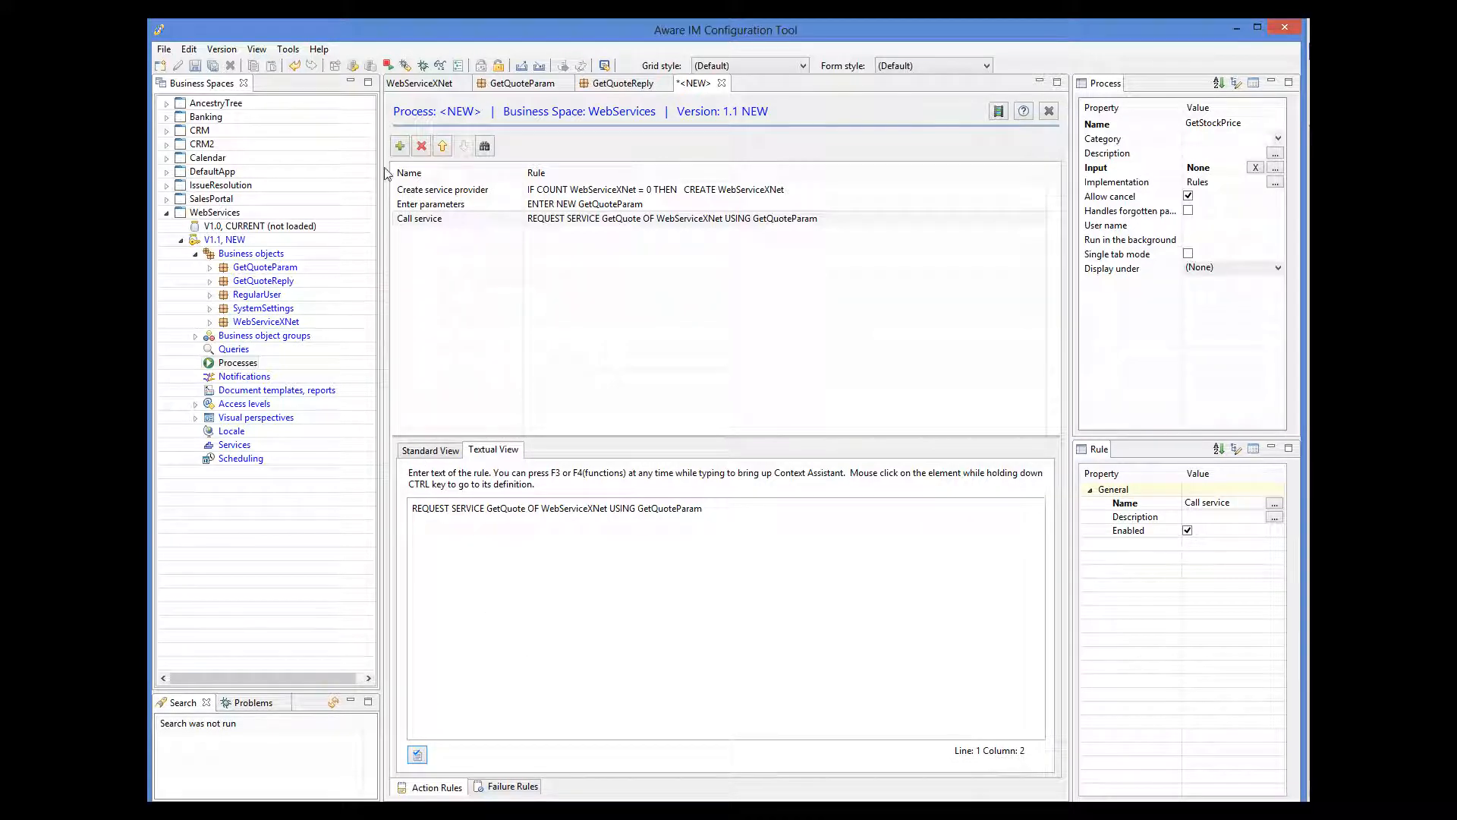
# Add a 'Display price' rule: DISPLAY MESSAGE 'Web service return is:' + GetQuoteReply.GetQuoteResult, then save.
pyautogui.click(400, 145)
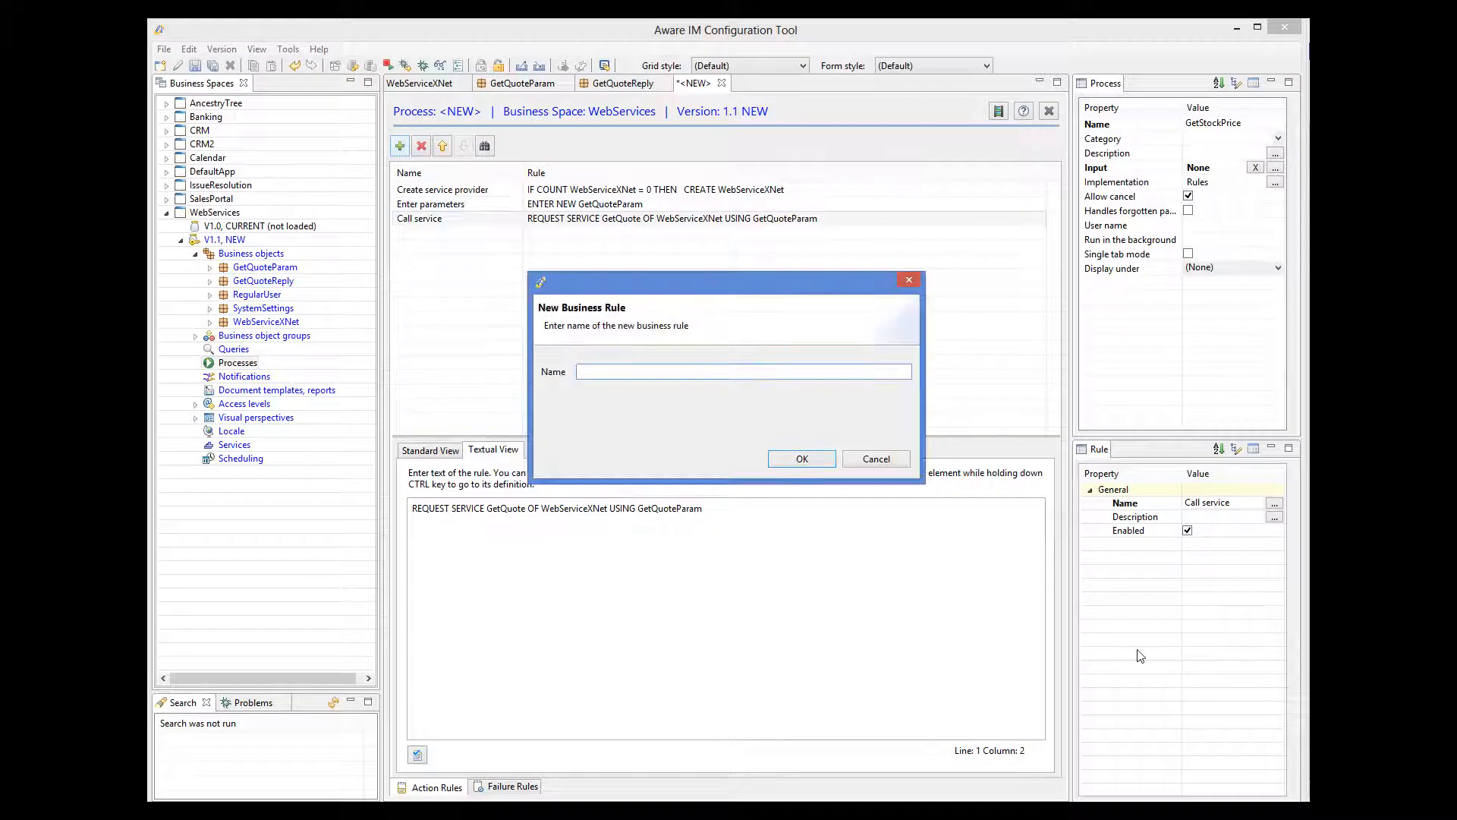
pyautogui.write('Display price')
pyautogui.click(802, 459)
pyautogui.click(820, 510)
pyautogui.write("DISPLAY MESSAGE 'Web service return is:' + G")
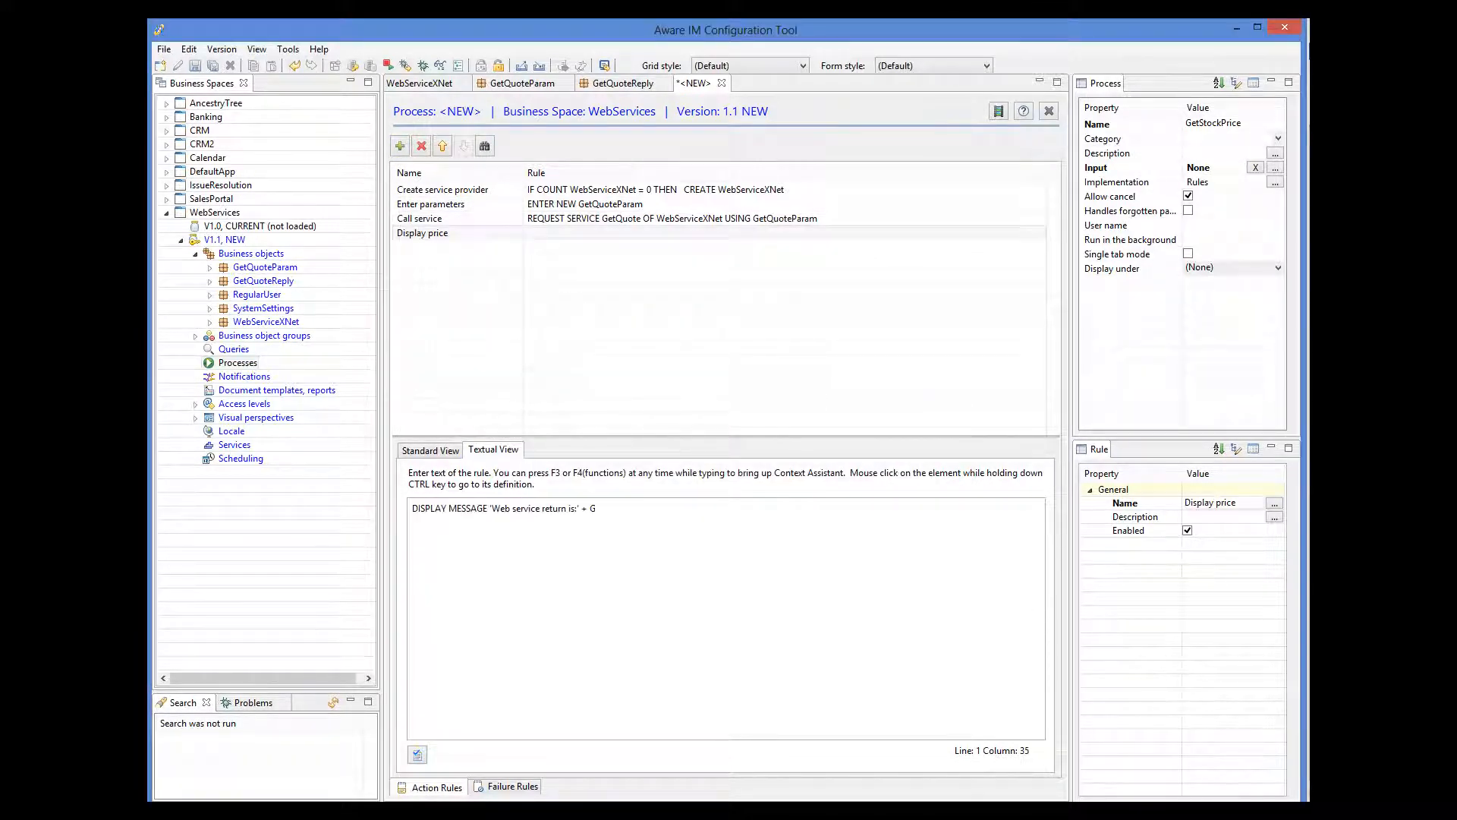
pyautogui.press('F3')
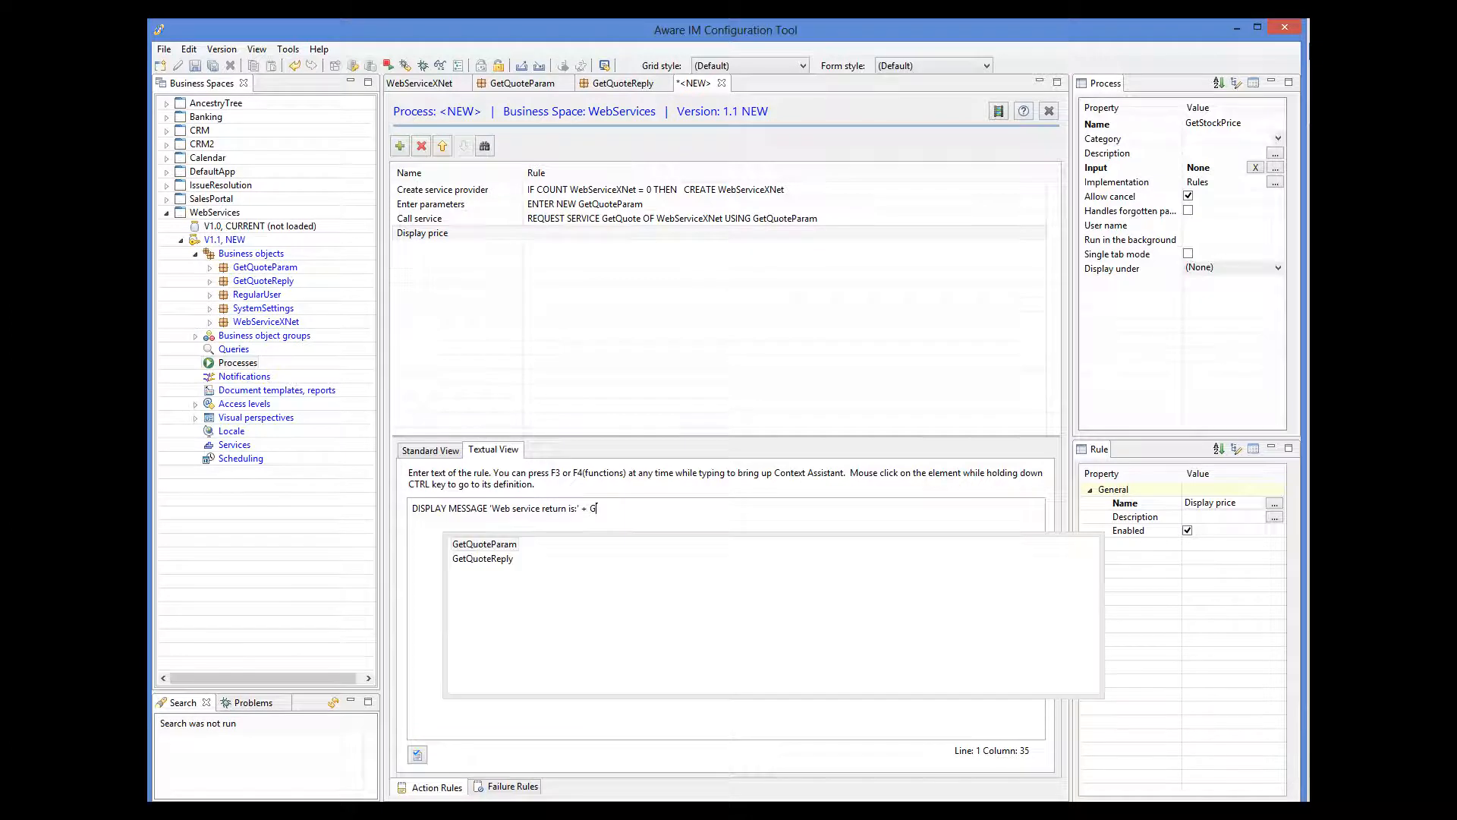
pyautogui.doubleClick(499, 560)
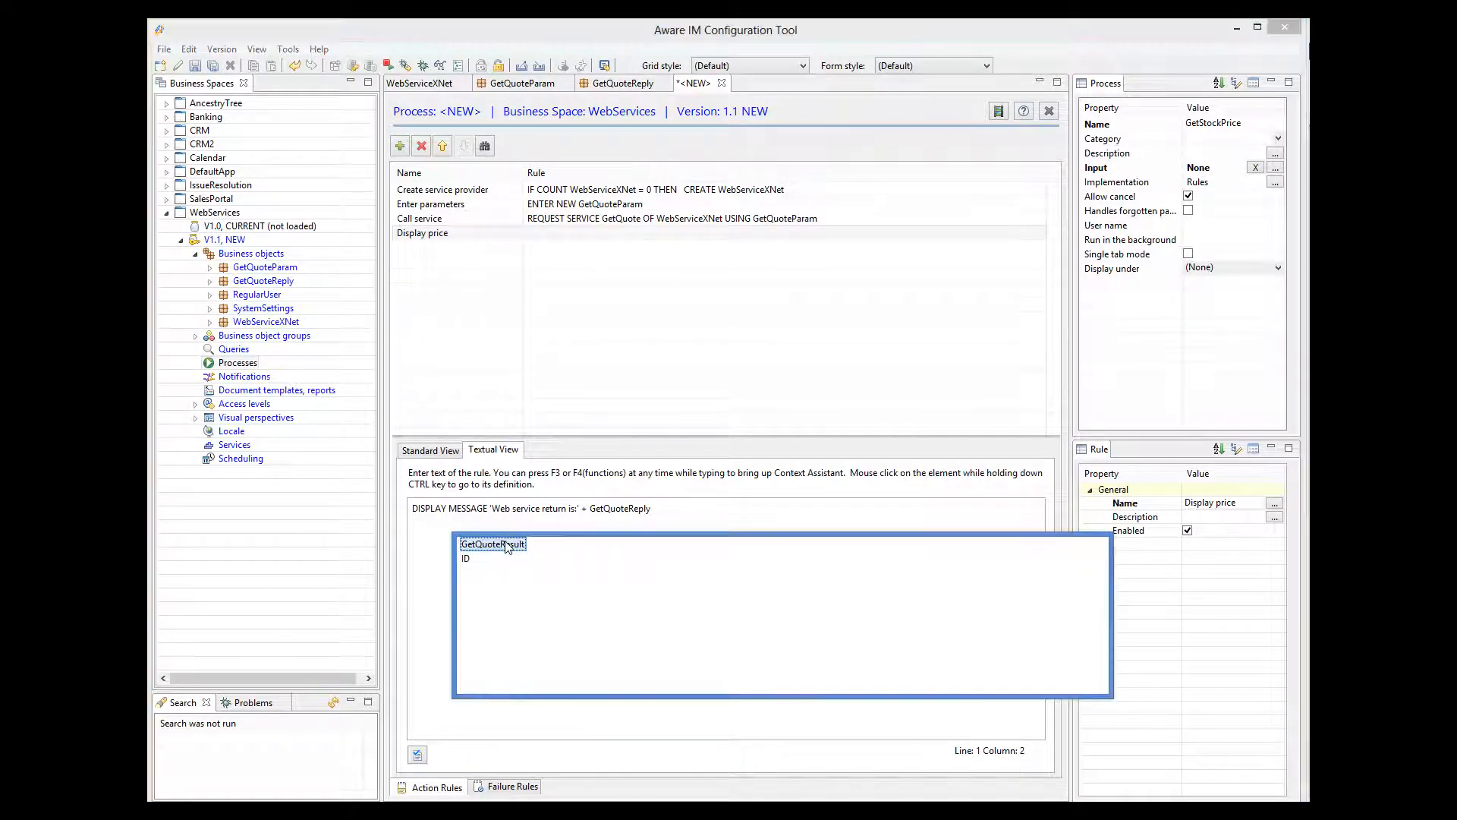
pyautogui.doubleClick(506, 544)
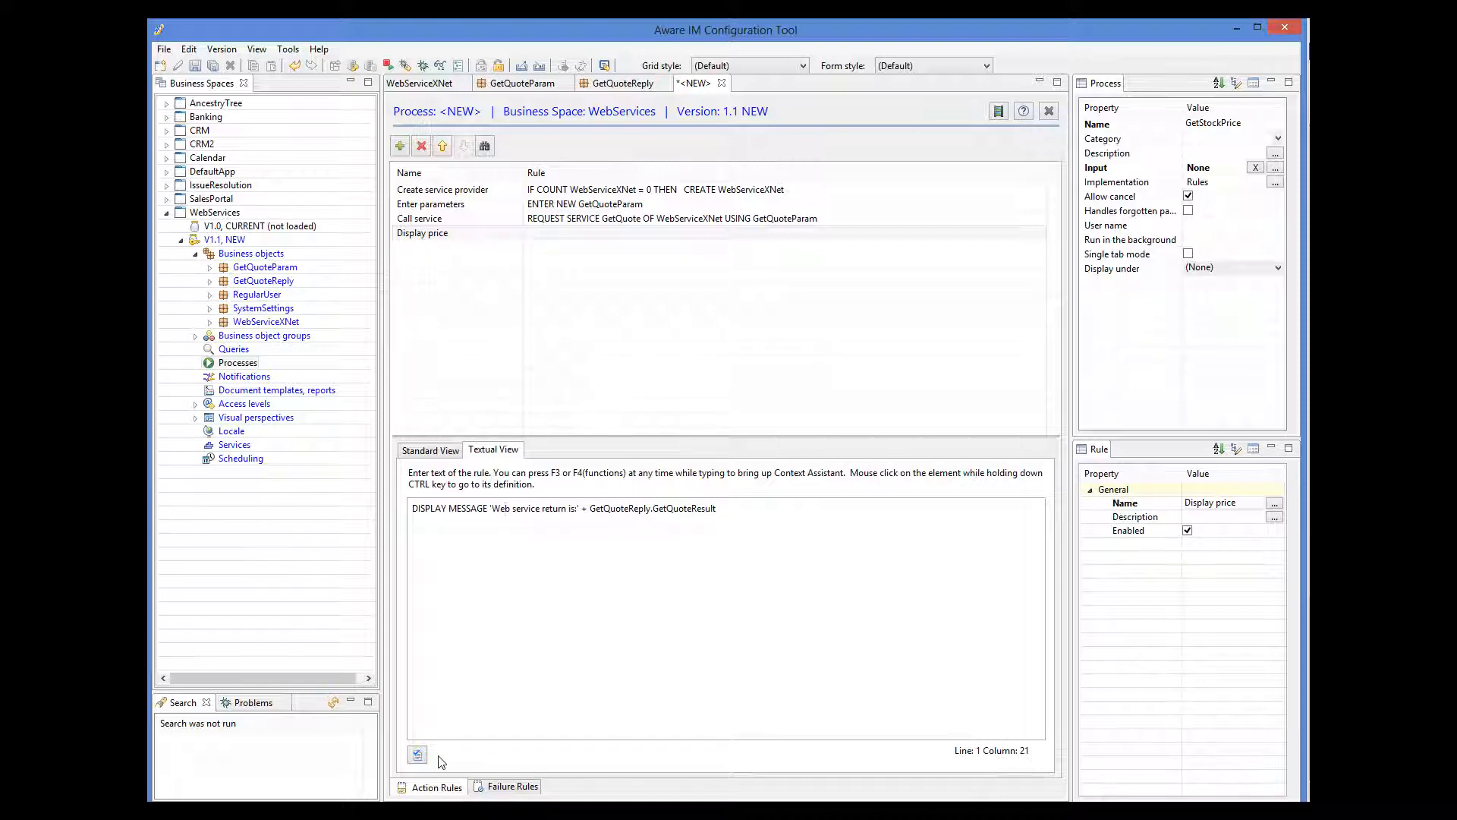
pyautogui.click(418, 756)
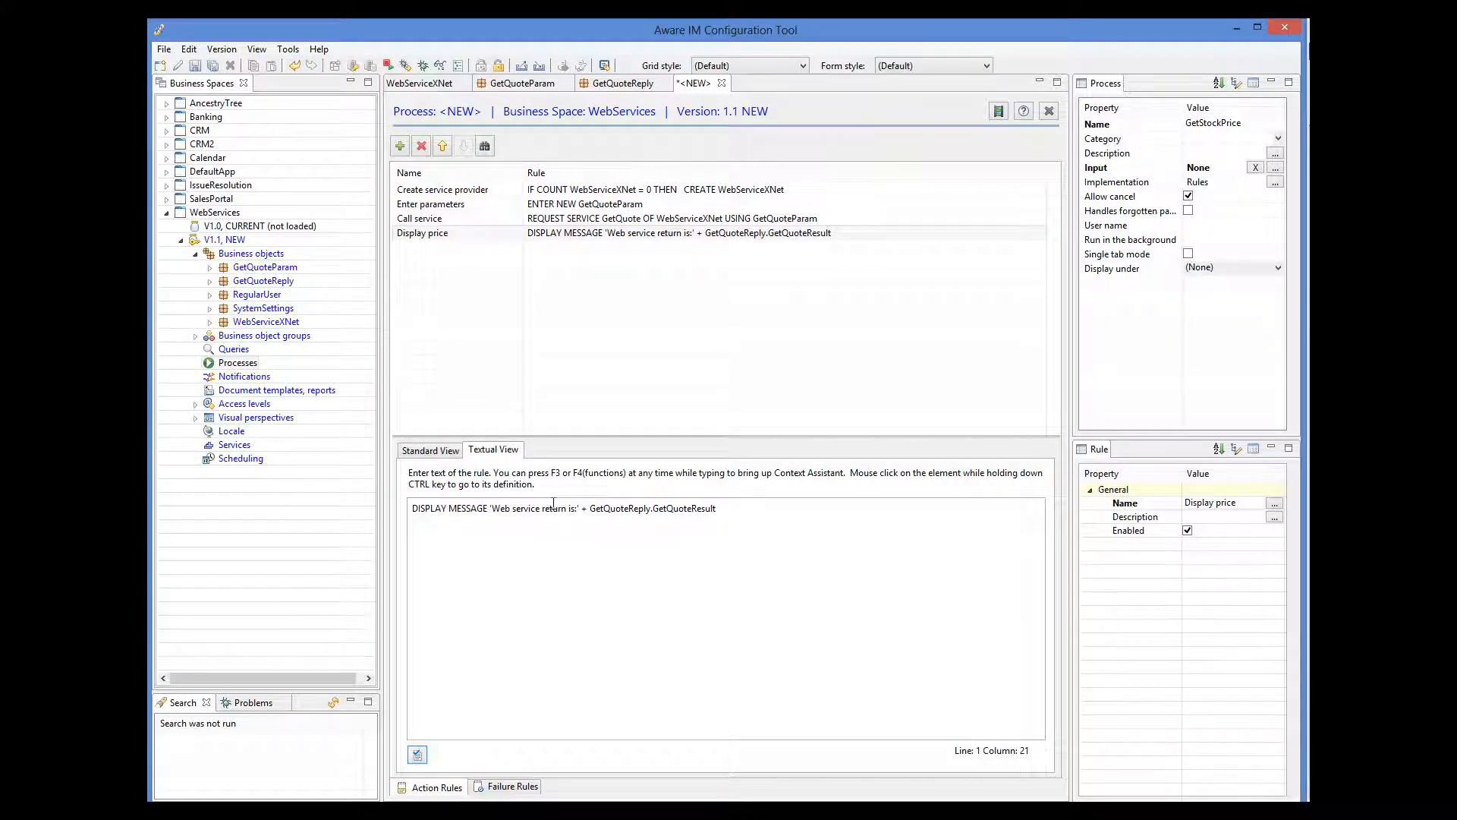
pyautogui.click(195, 68)
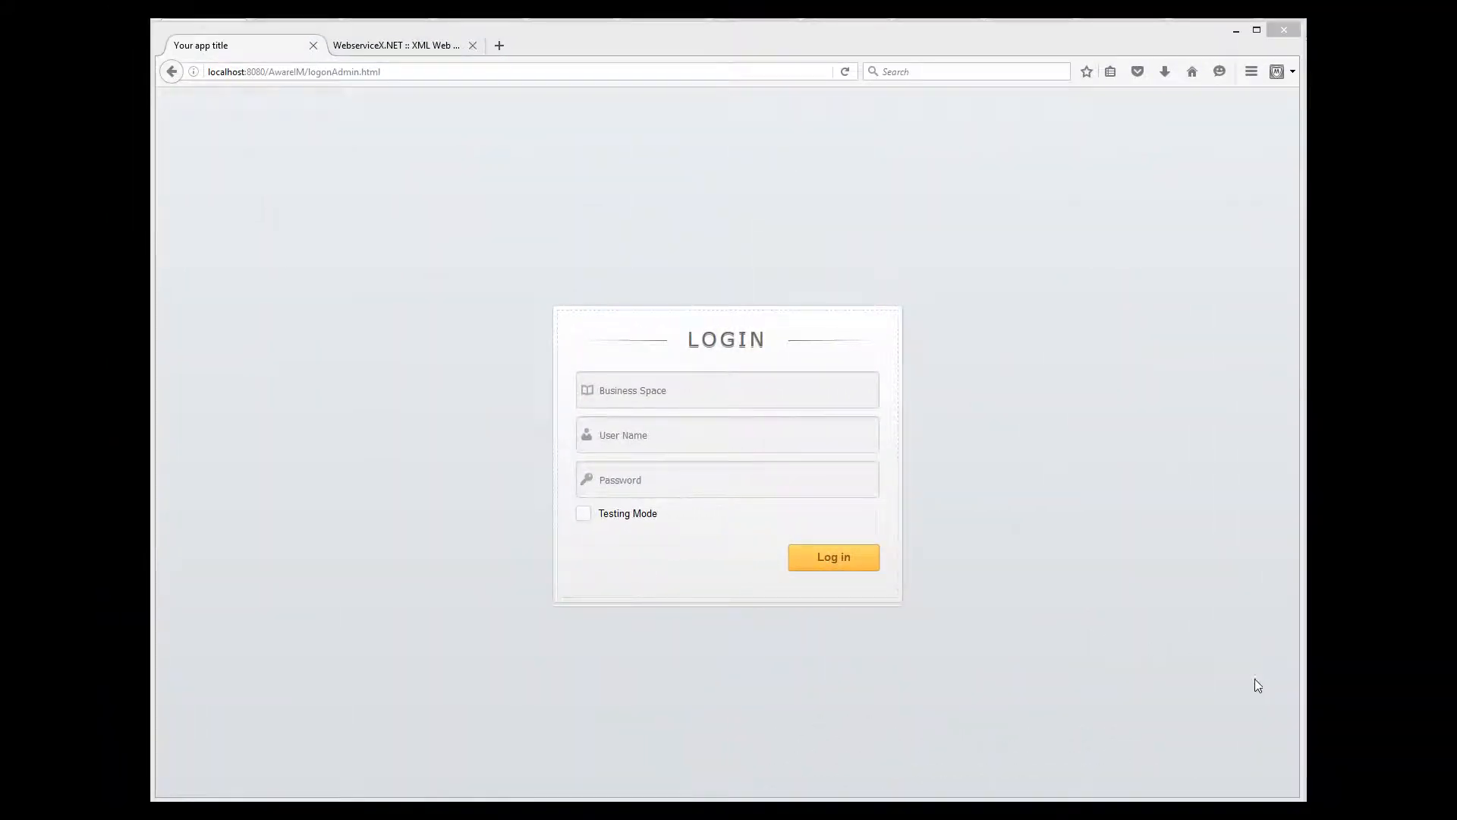
# Log into business space MyApp with the admin user name and password, with Testing Mode ticked.
pyautogui.click(665, 401)
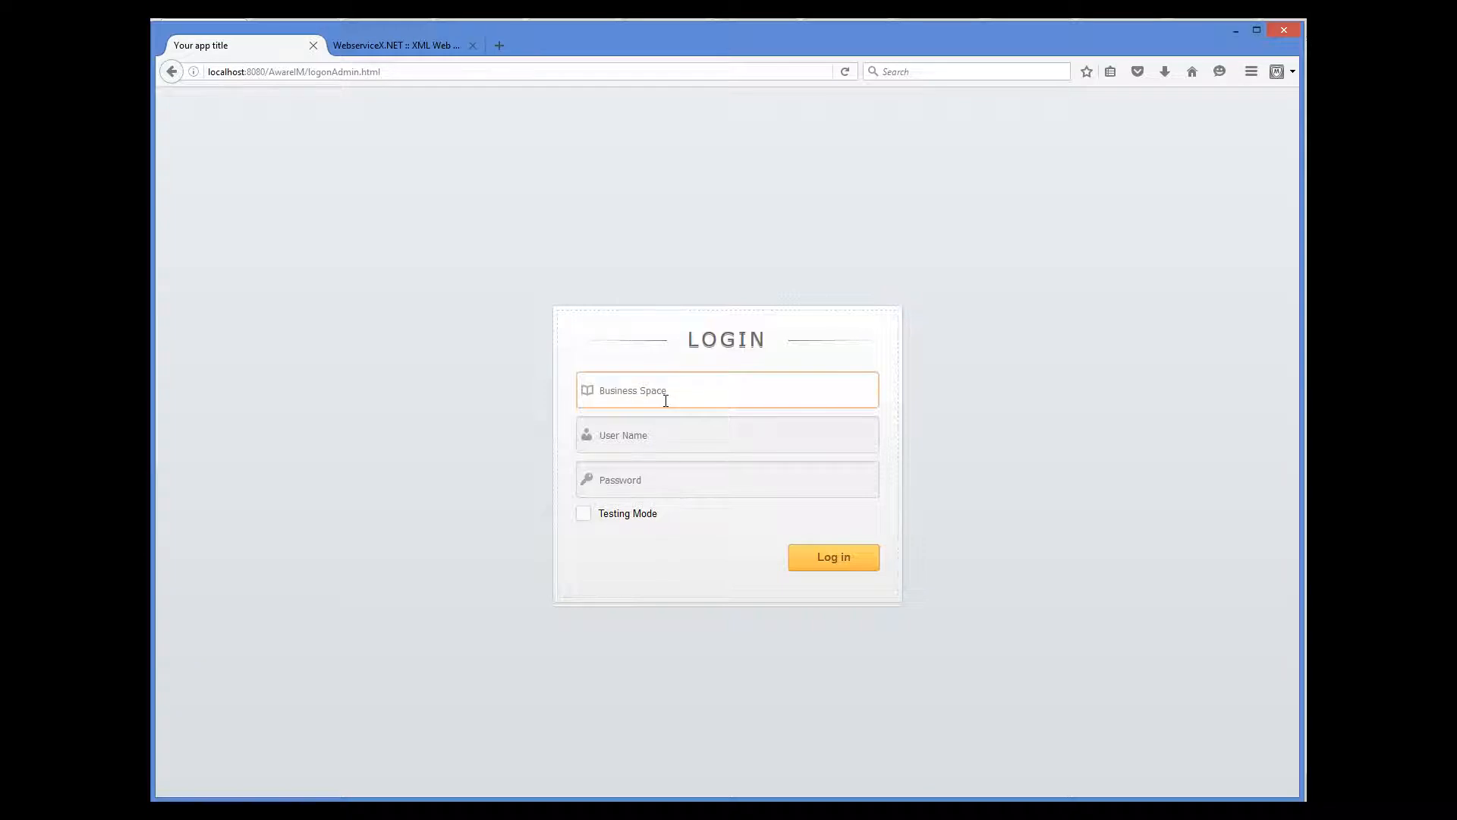
pyautogui.write('MyApp')
pyautogui.press('Tab')
pyautogui.write('a')
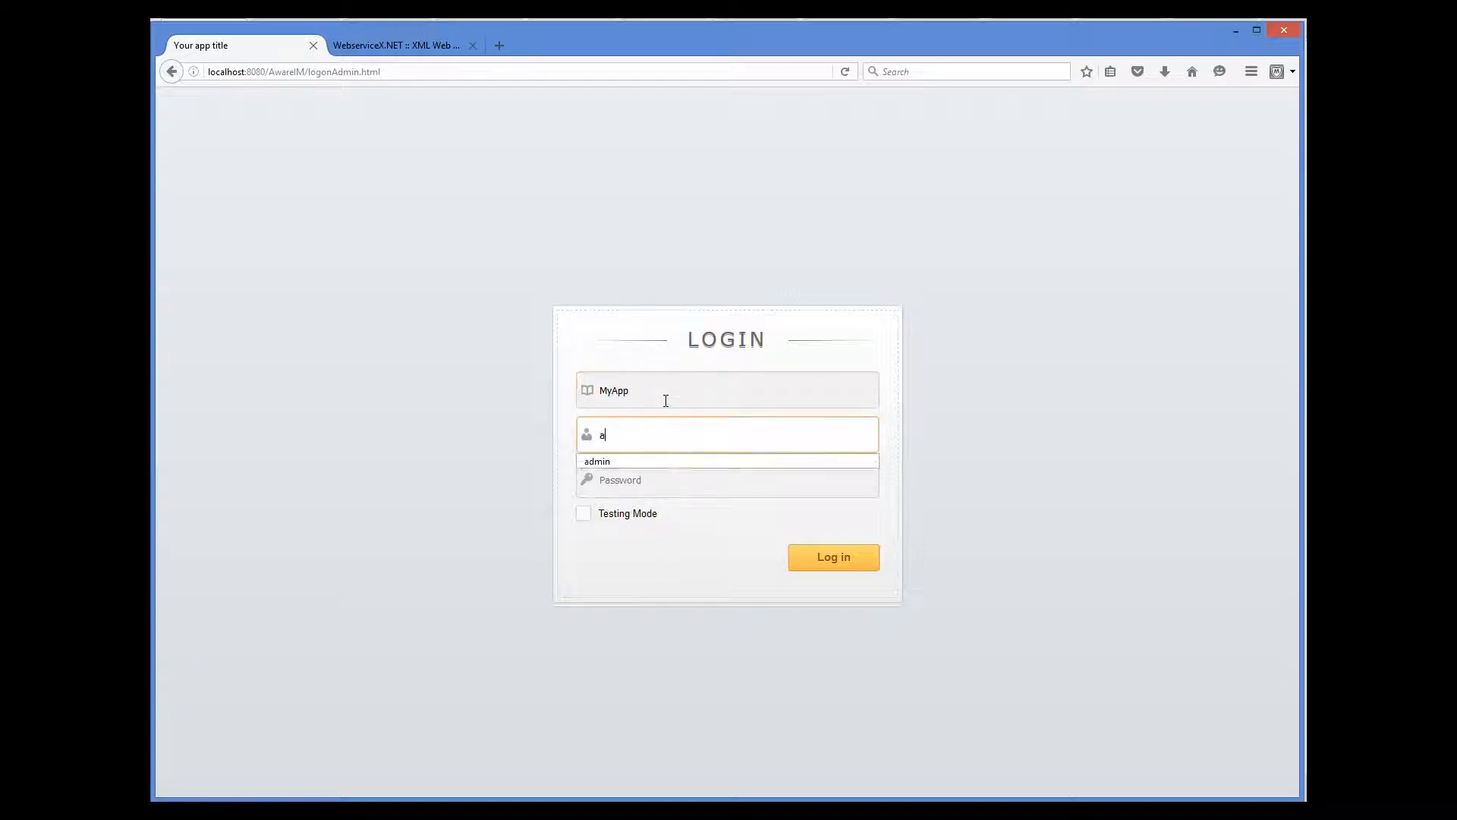
pyautogui.write('dmin')
pyautogui.press('Tab')
pyautogui.write('pass')
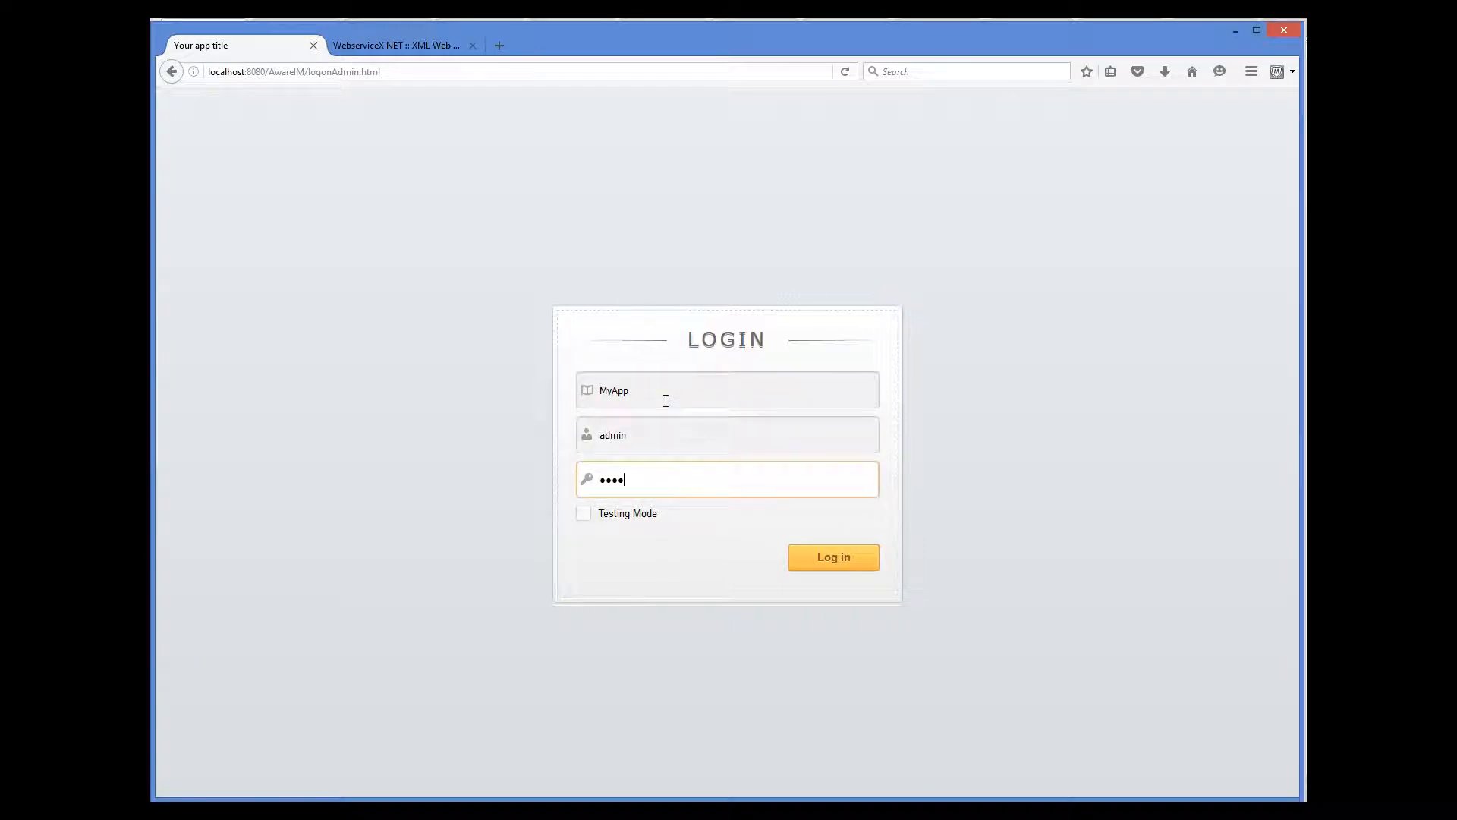
pyautogui.write('word')
pyautogui.click(586, 519)
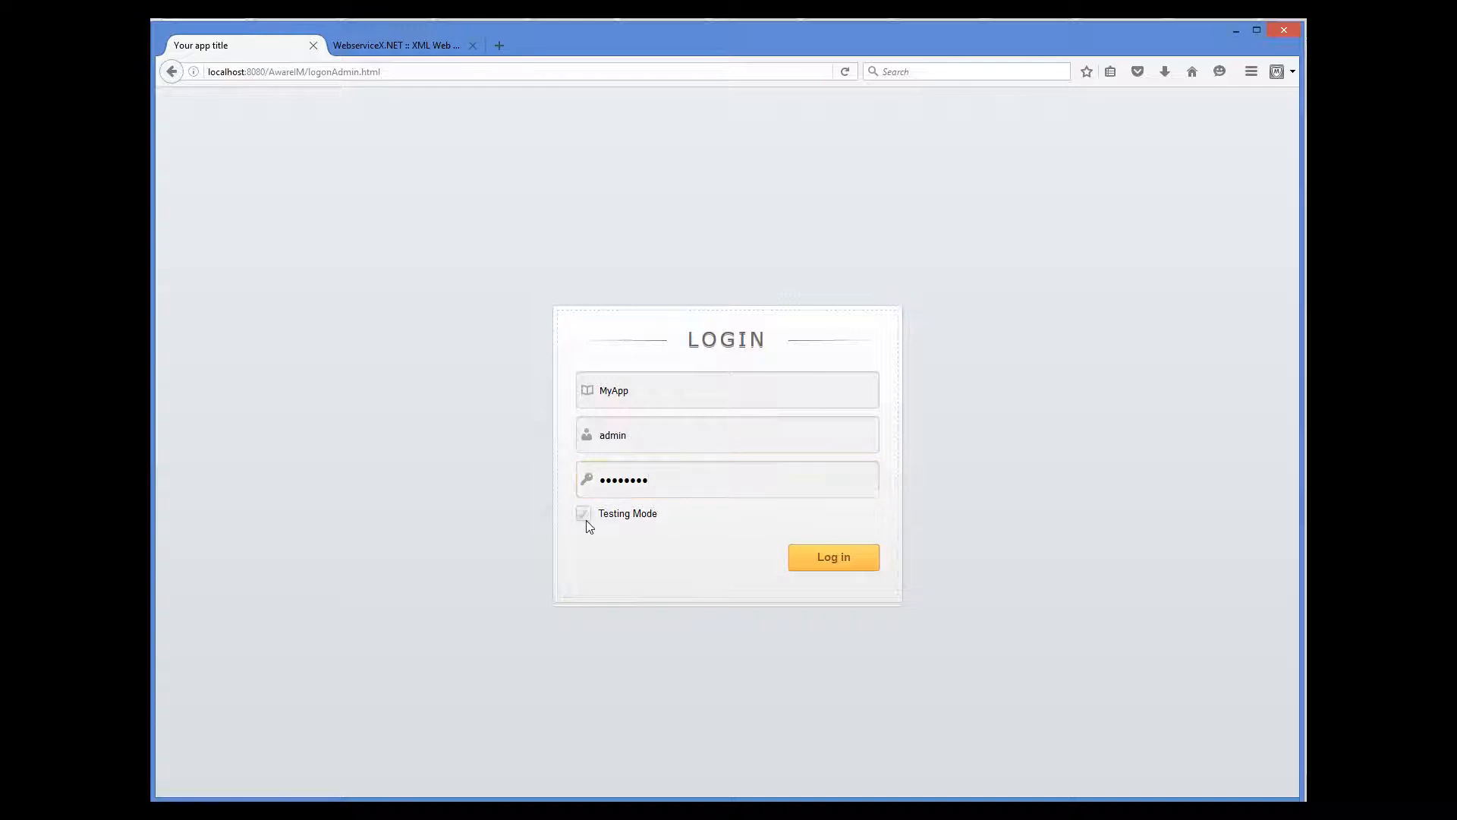
pyautogui.click(839, 561)
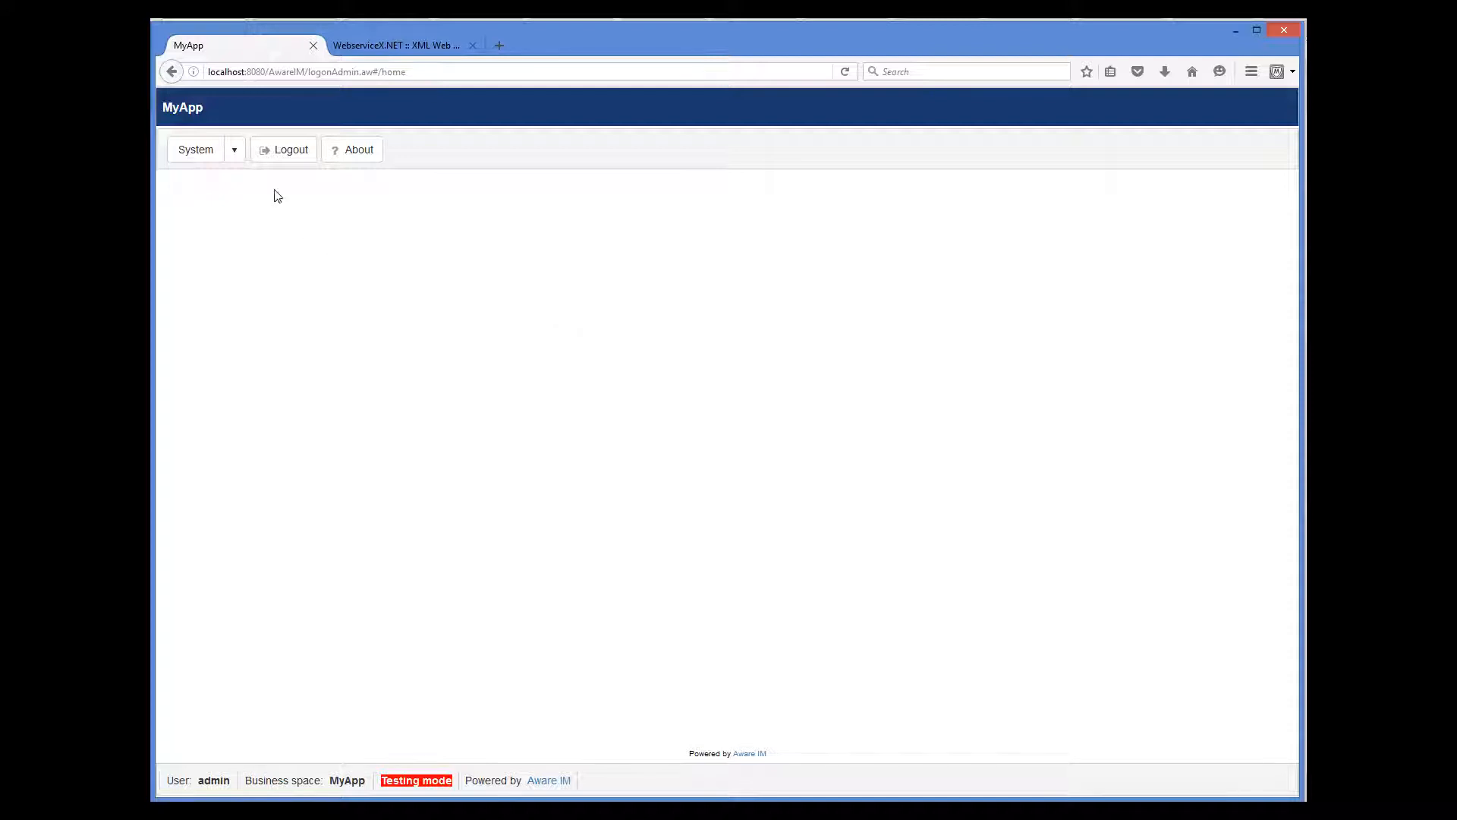
pyautogui.click(235, 150)
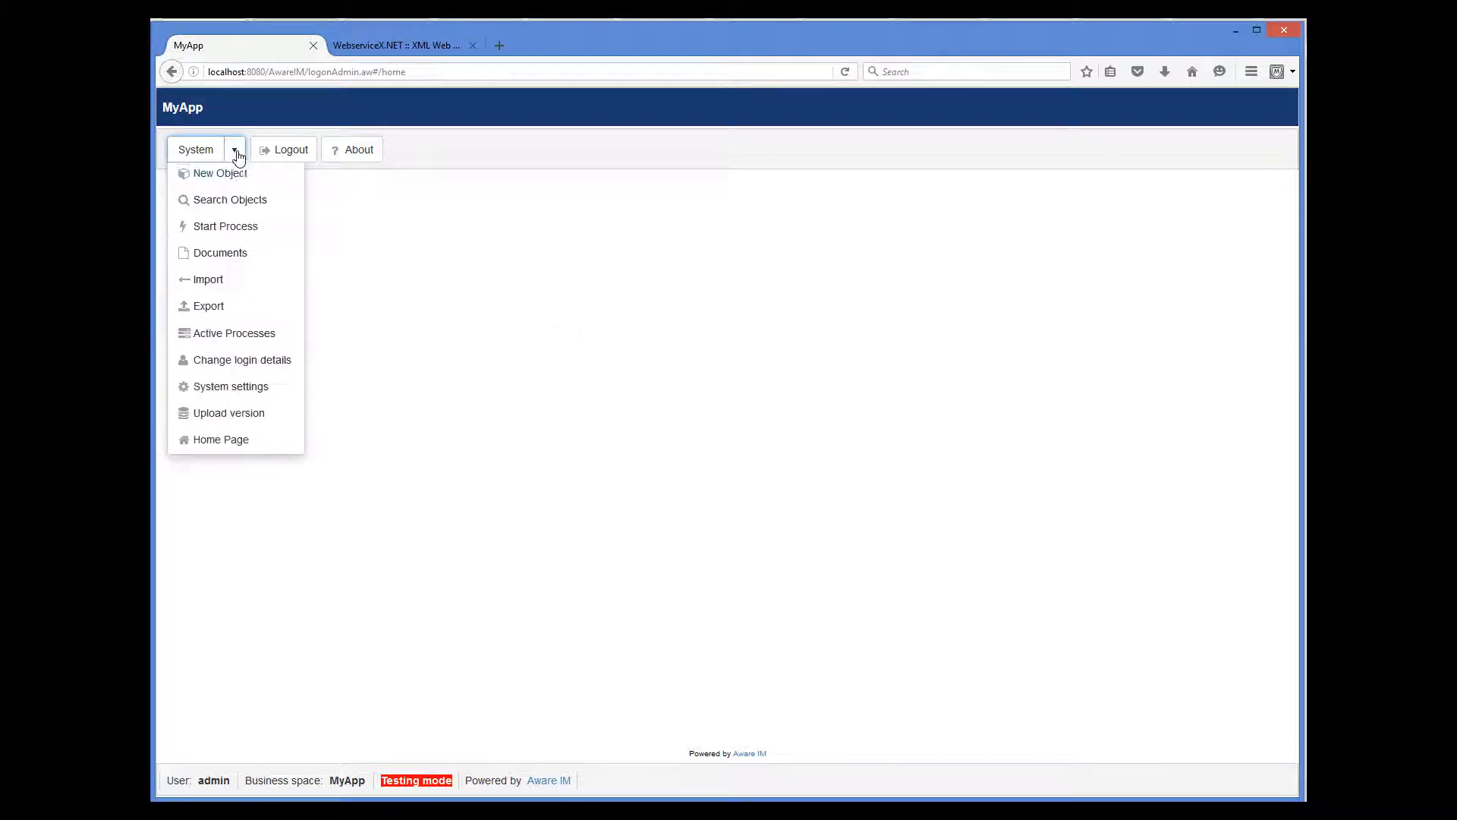
# Start the GetStockPrice process and request a quote for symbol MSFT.
pyautogui.click(226, 230)
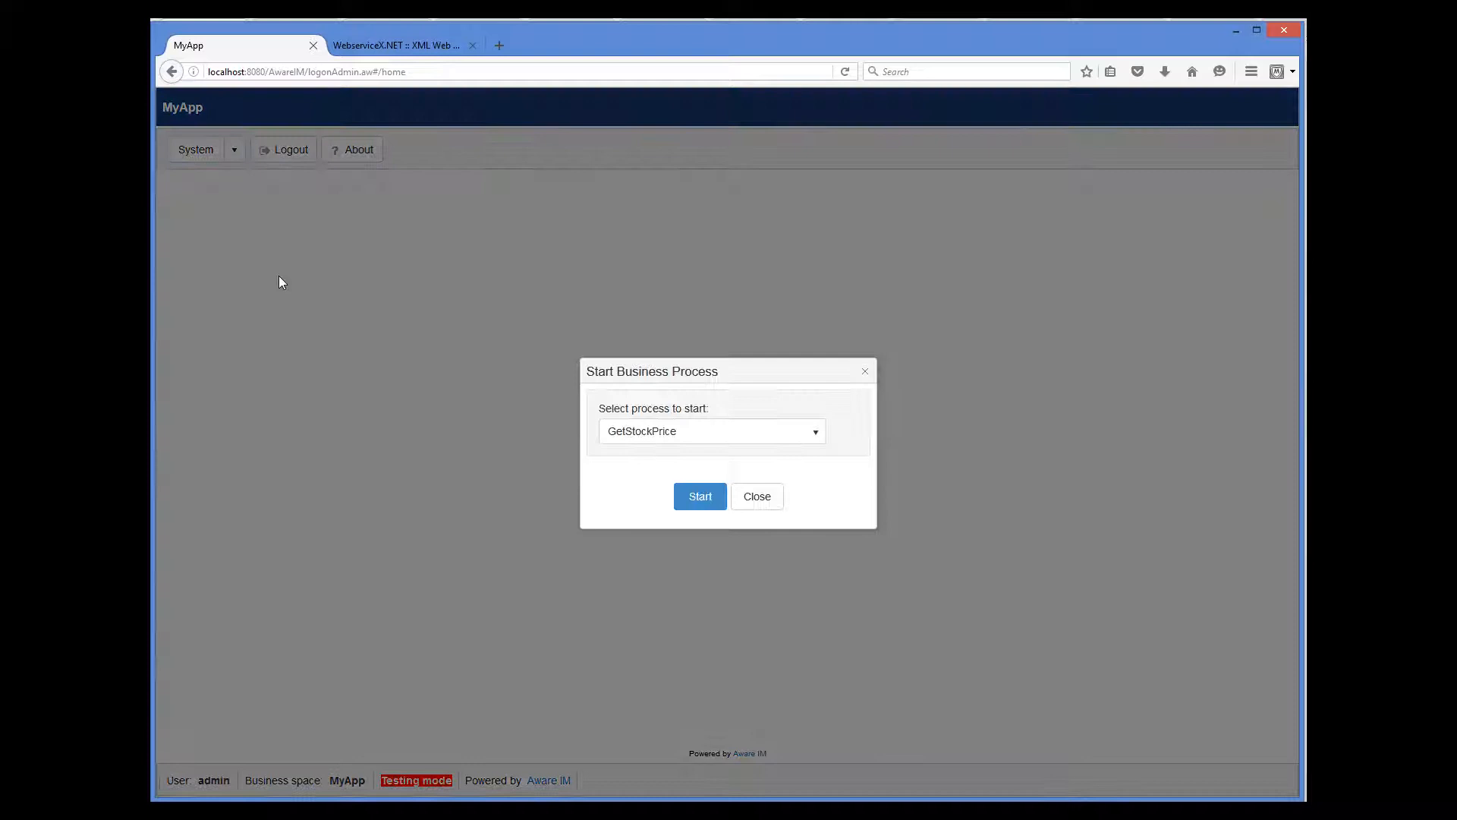
pyautogui.click(709, 497)
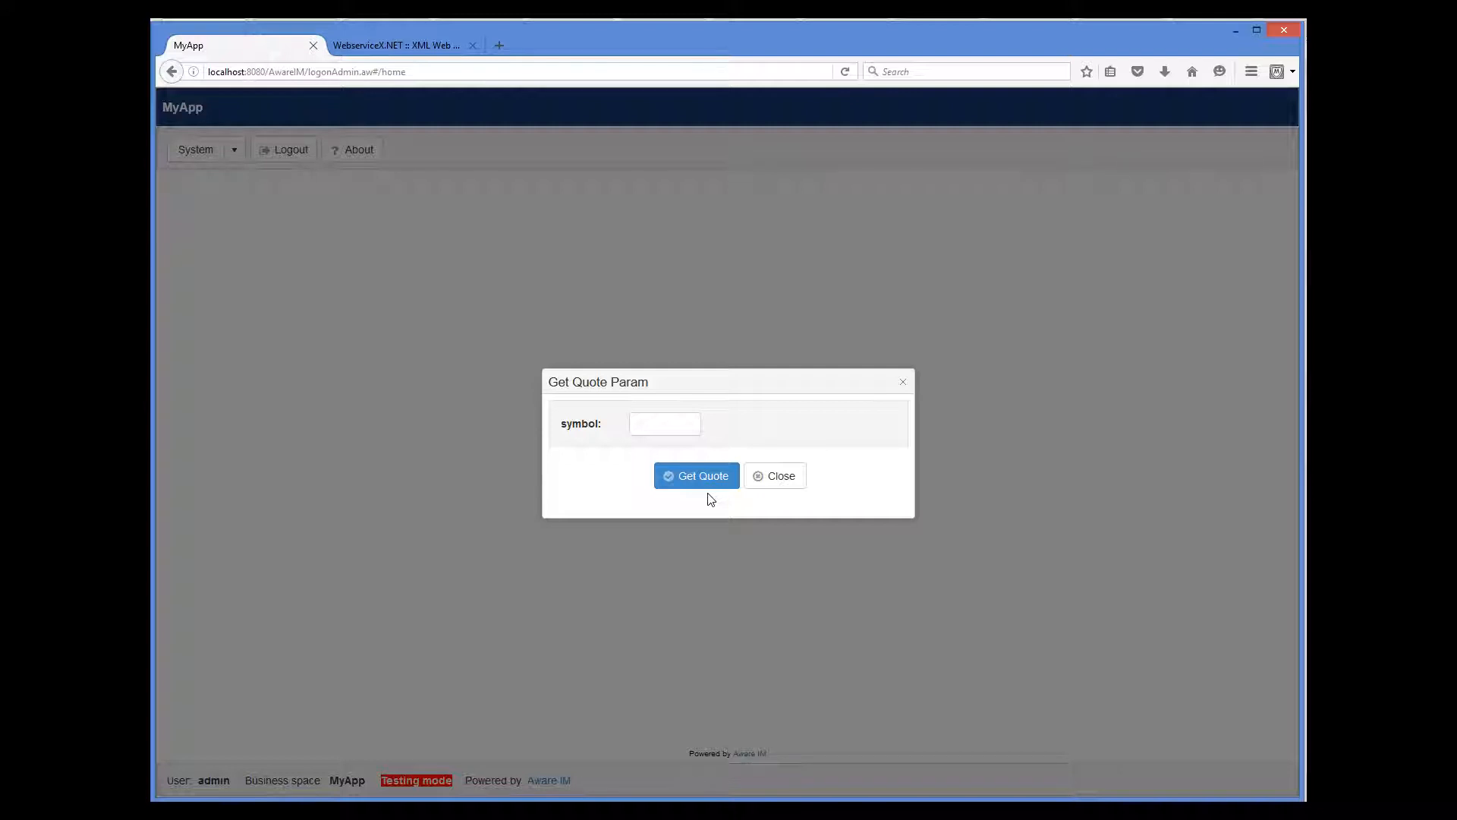
pyautogui.click(676, 425)
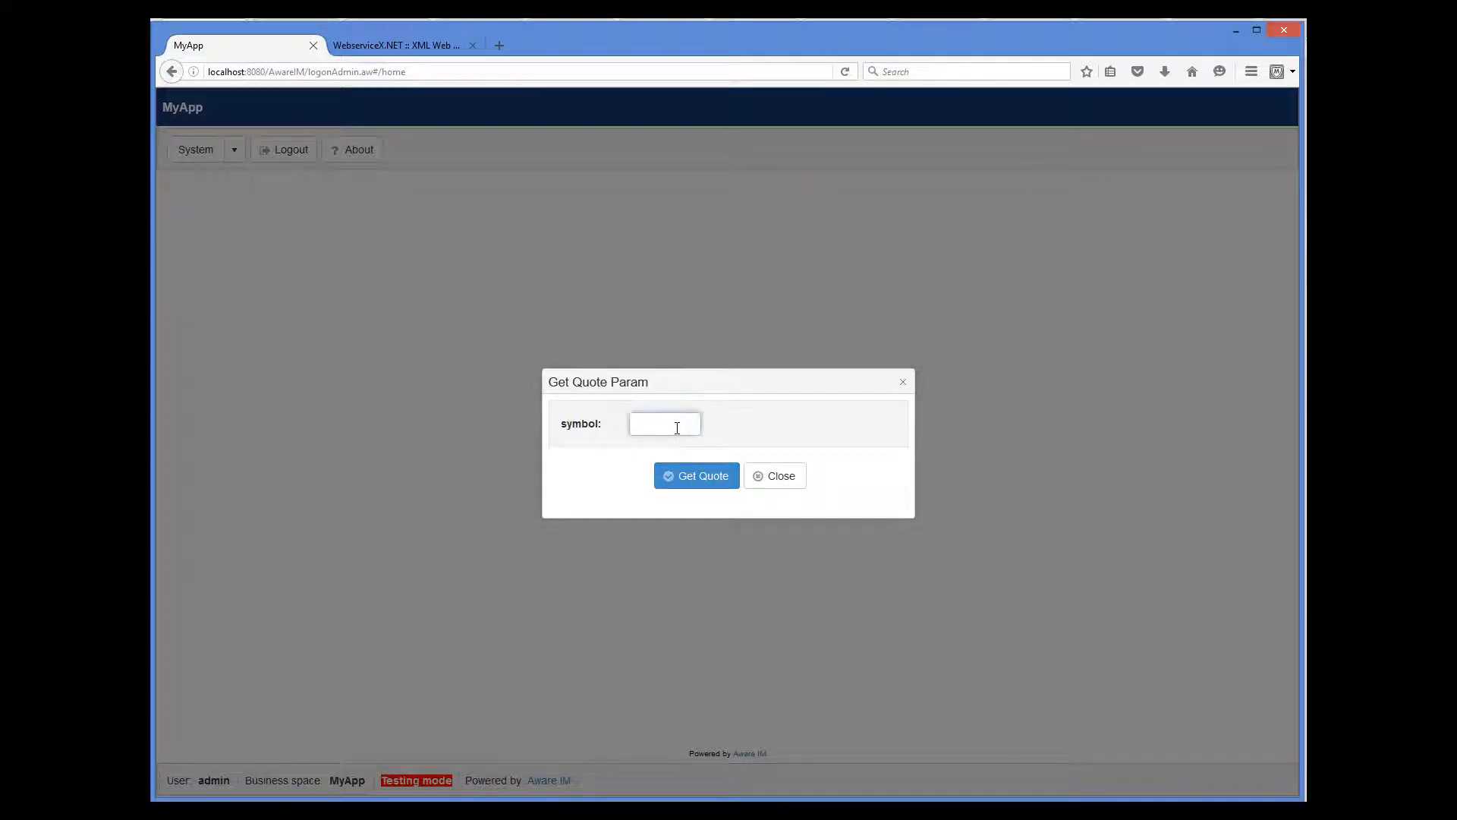
pyautogui.write('MSFT')
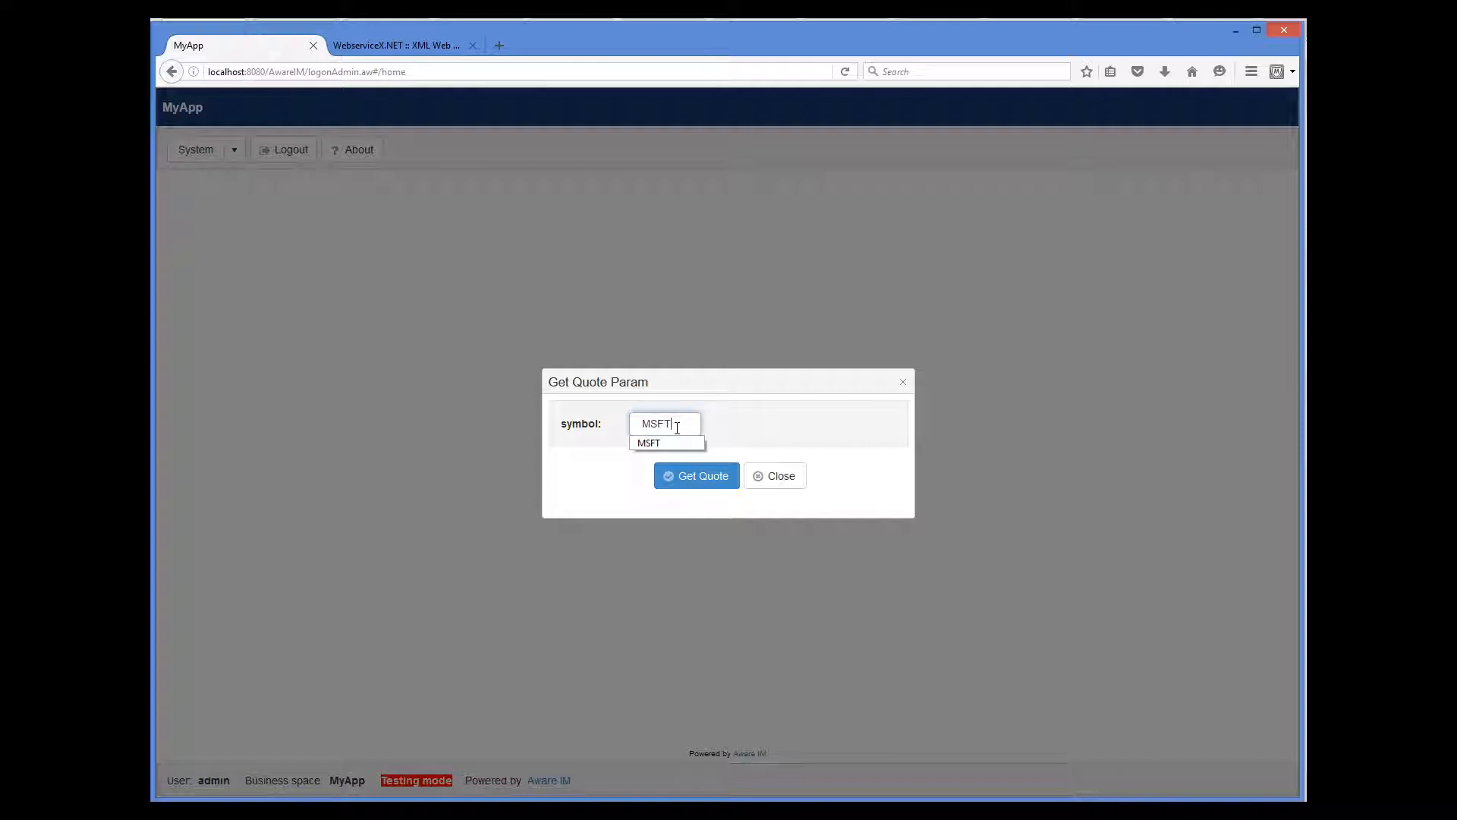
pyautogui.click(839, 453)
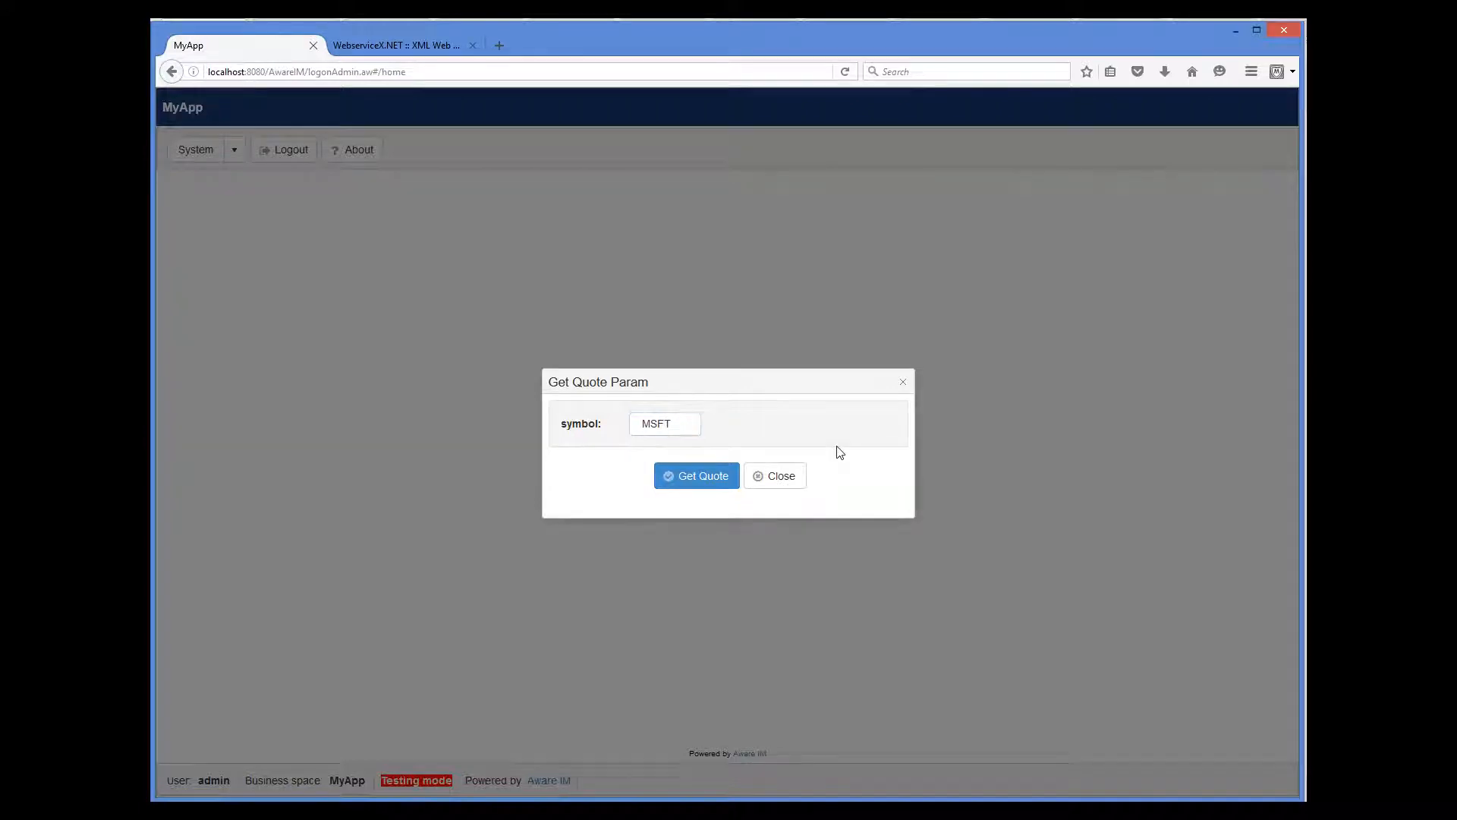
pyautogui.click(713, 480)
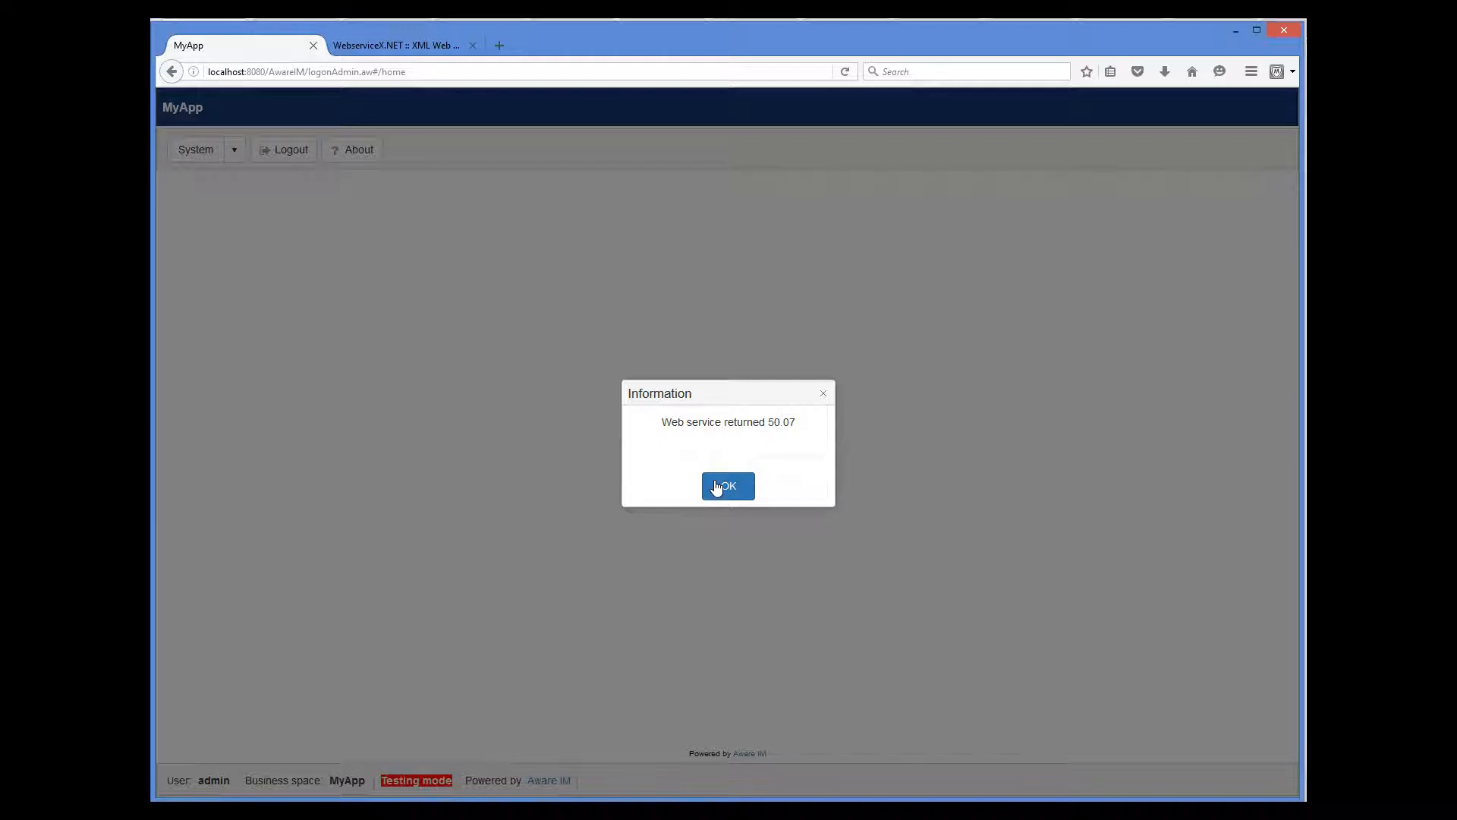
# Dismiss the Information message showing the 50.07 result.
pyautogui.click(722, 487)
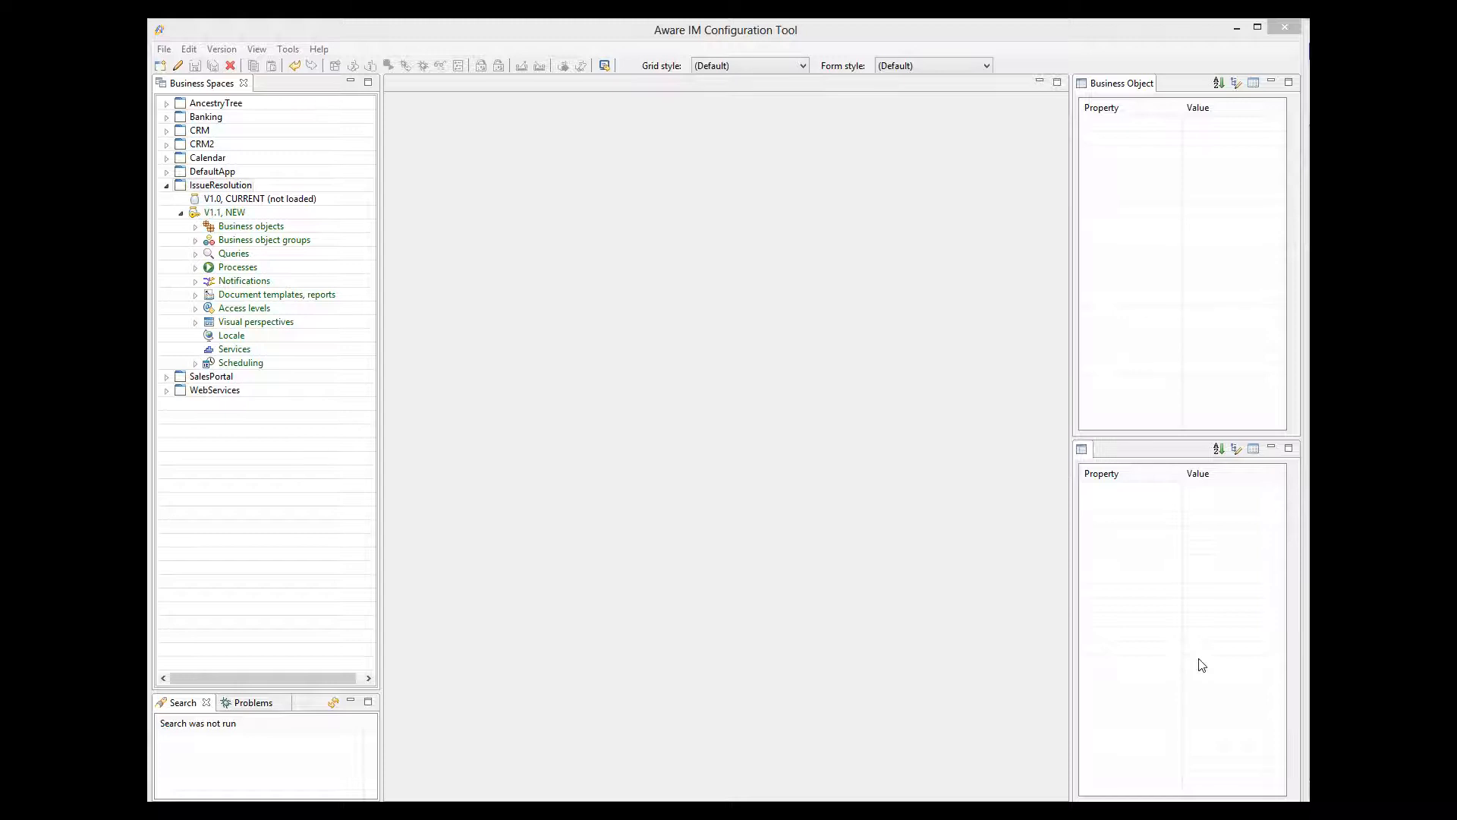
# Expand Business objects and open ProgressRecord to view its six Number attributes.
pyautogui.click(196, 227)
pyautogui.doubleClick(264, 280)
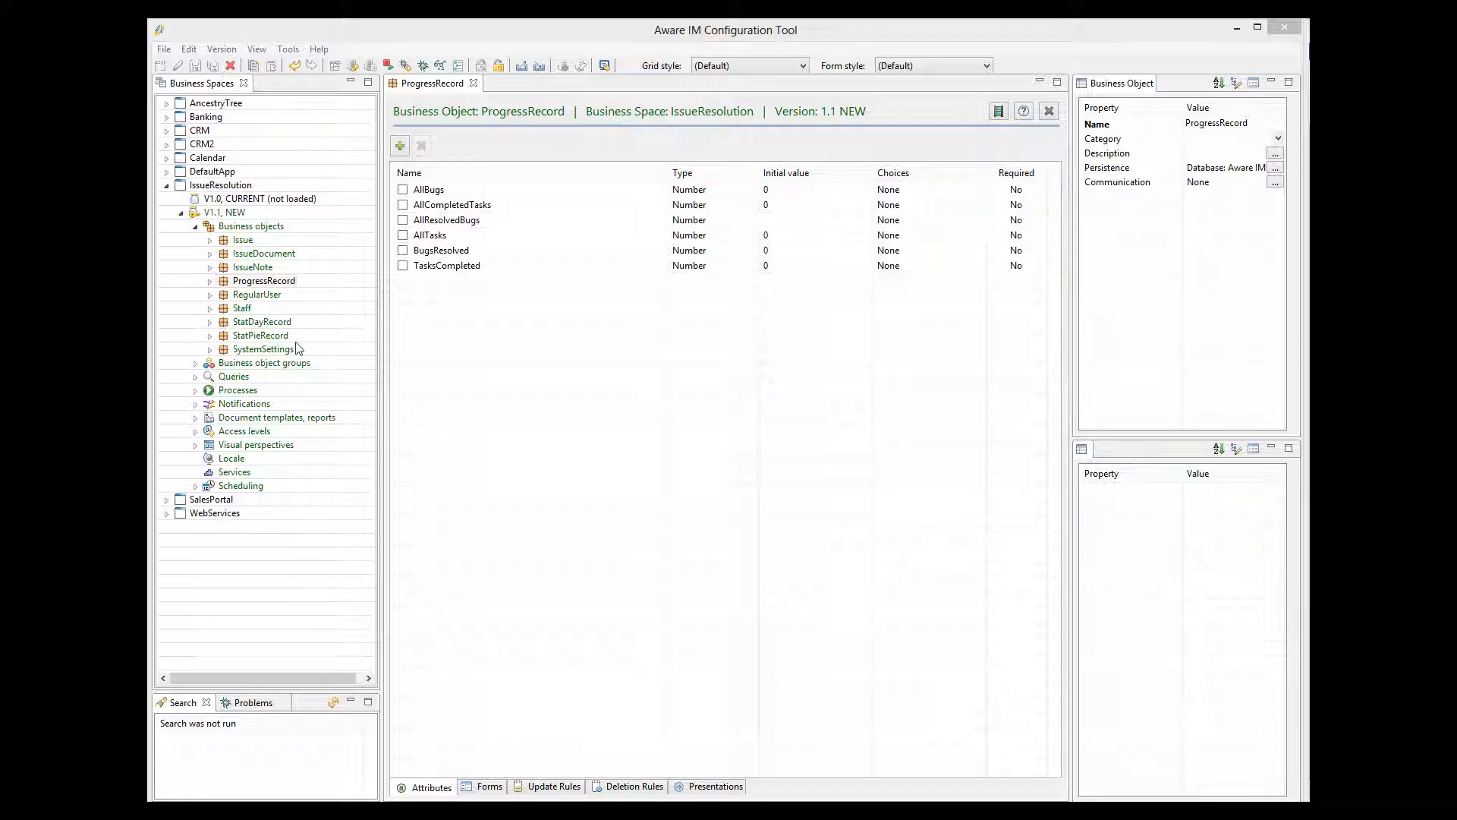
# Create a new process under Processes and set its Name to GetSystemStats.
pyautogui.rightClick(244, 385)
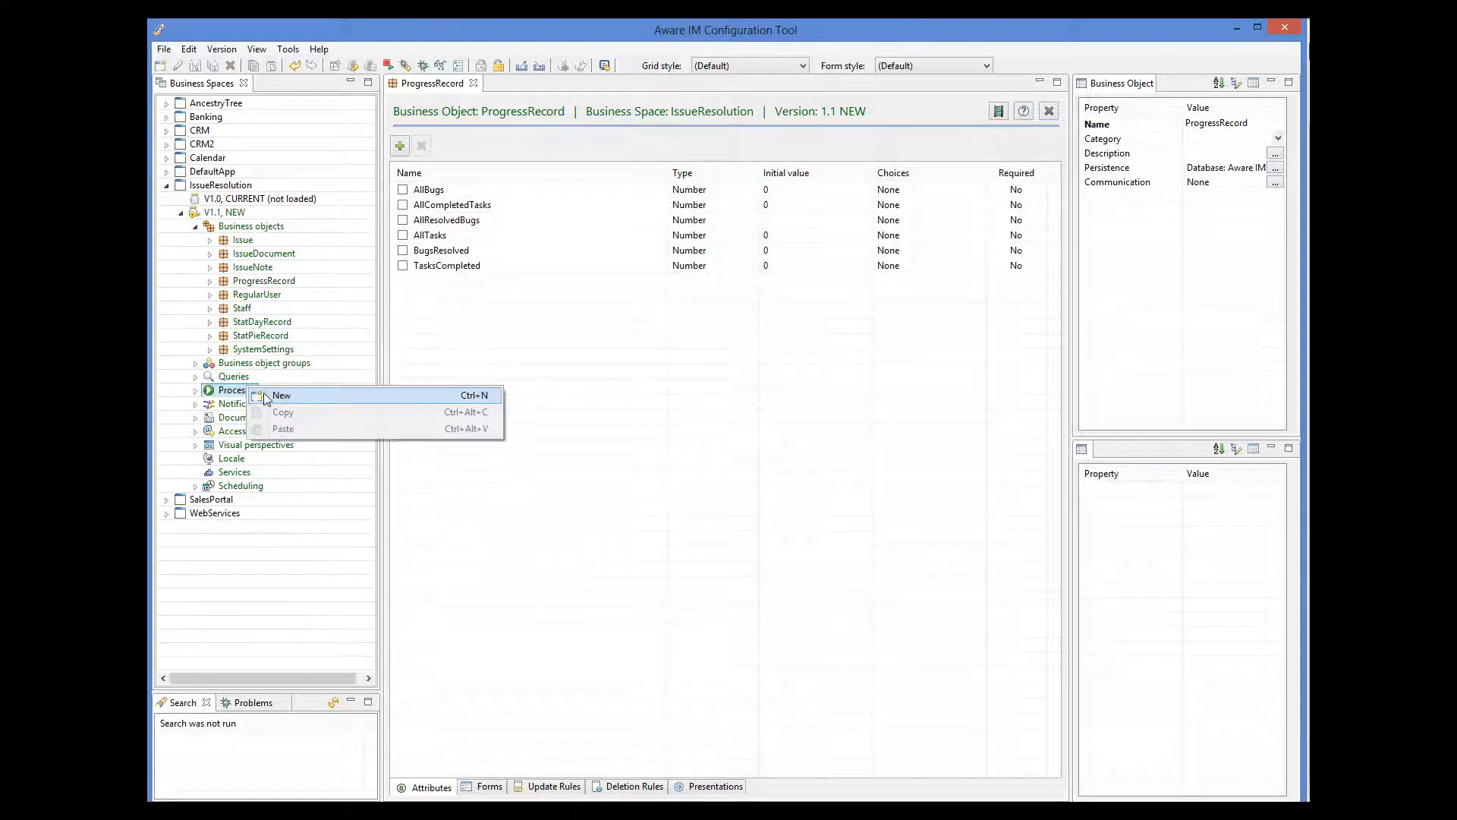
pyautogui.click(269, 390)
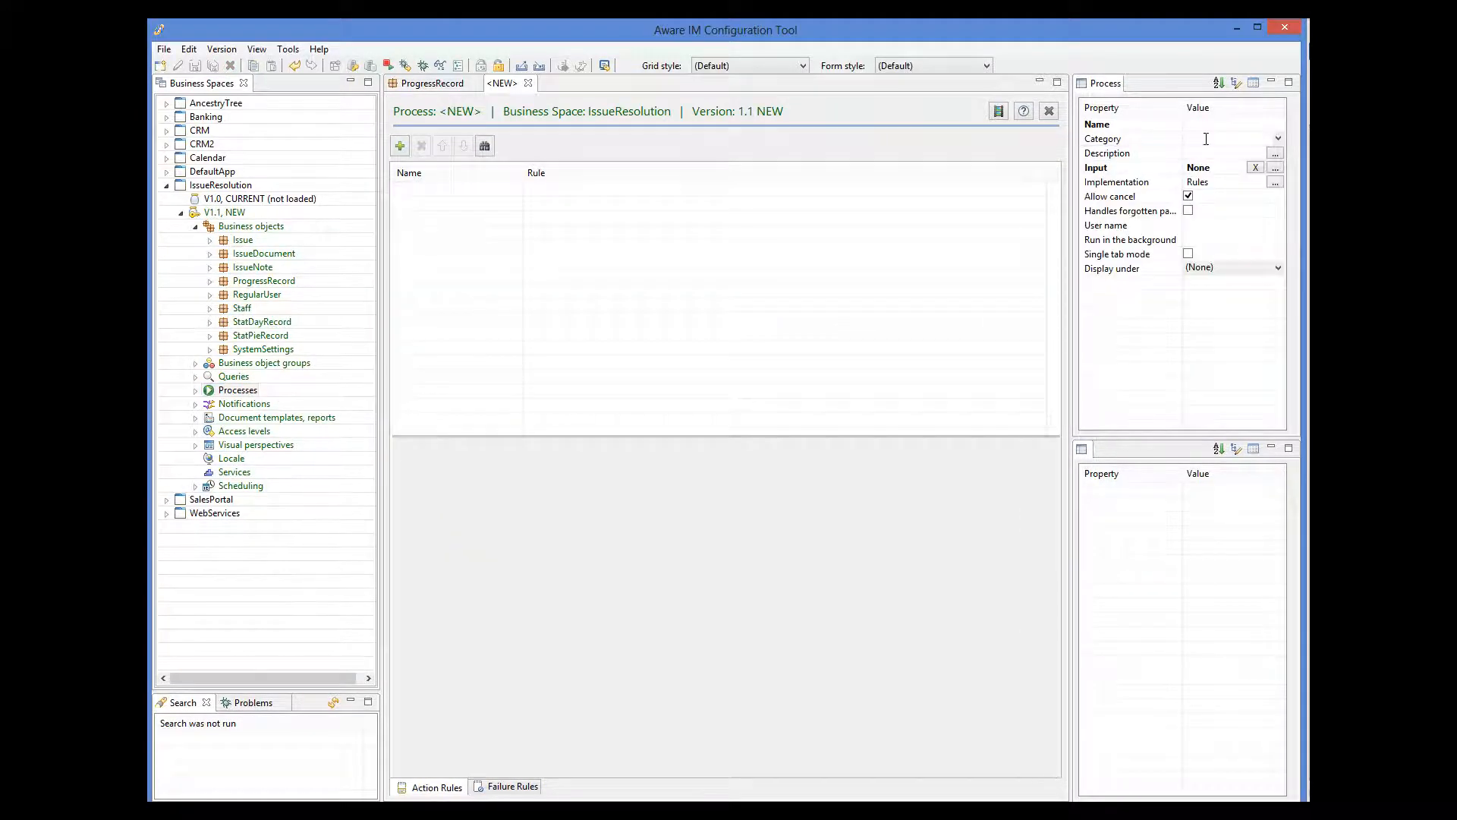
pyautogui.click(1196, 126)
pyautogui.click(1196, 169)
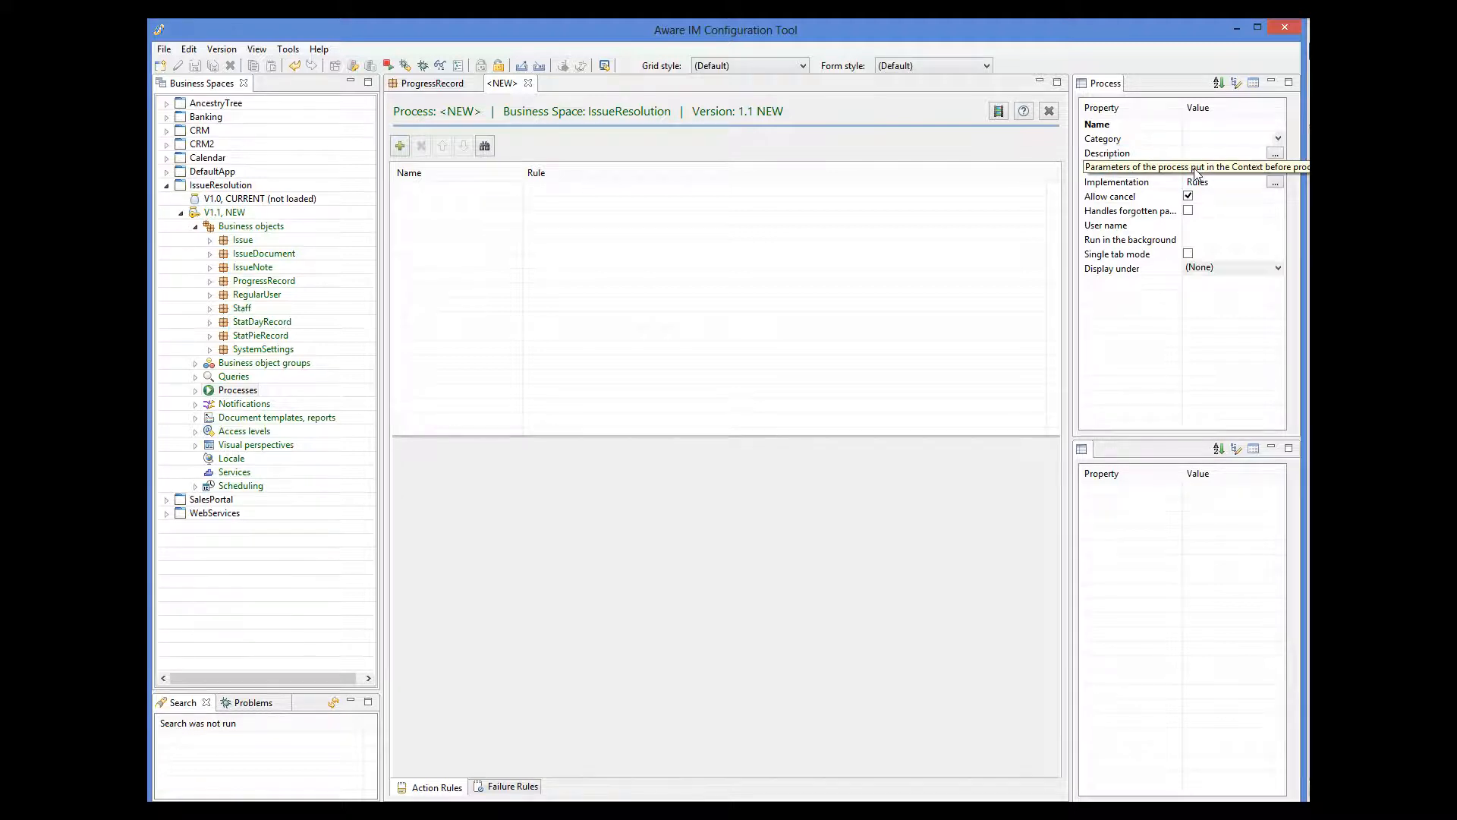
pyautogui.write('GetSystemStats')
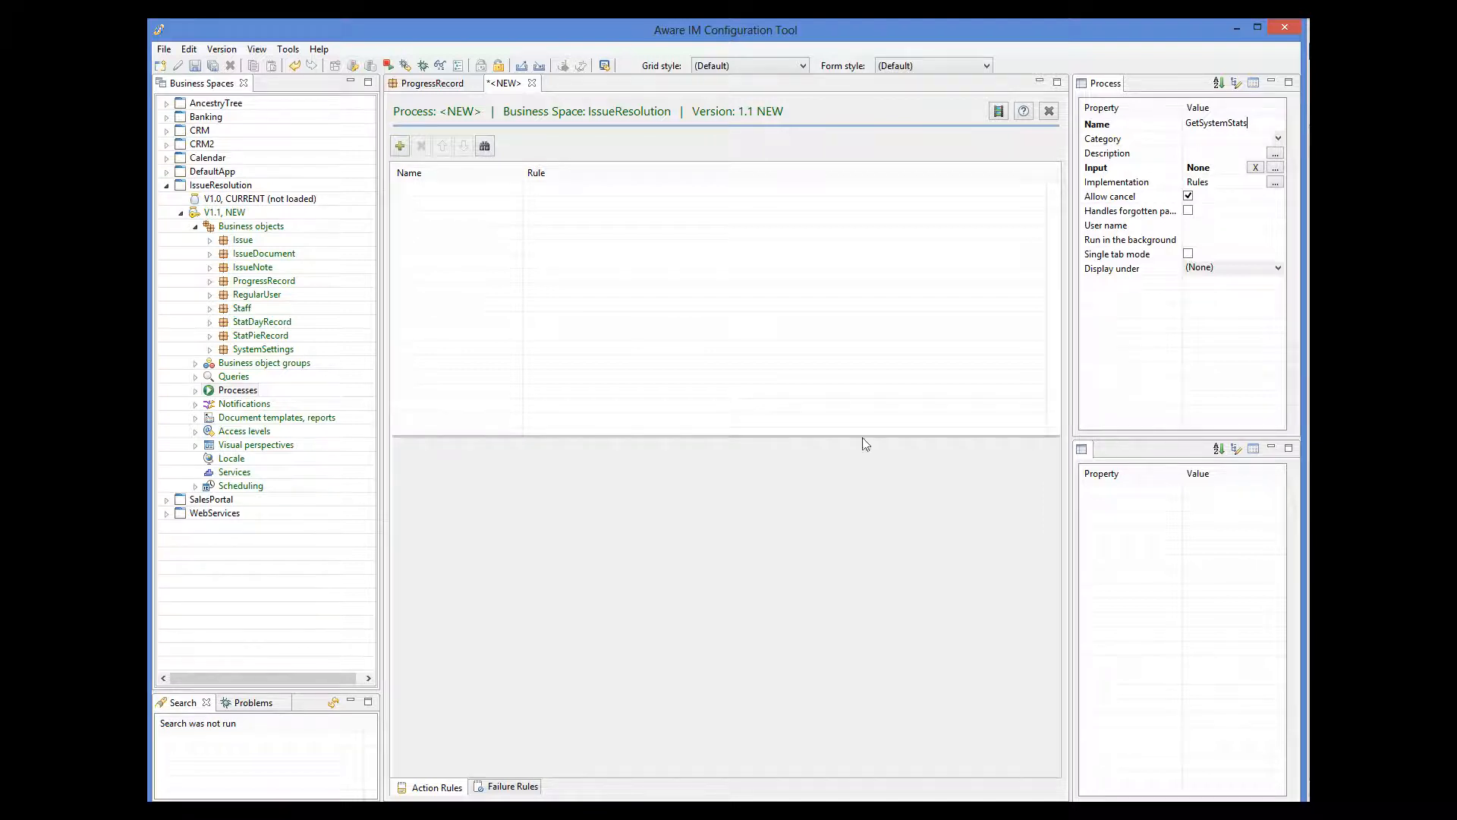
# Add a 'Find progress record' rule reading FIND ALL ProgressRecord and save GetSystemStats.
pyautogui.click(401, 147)
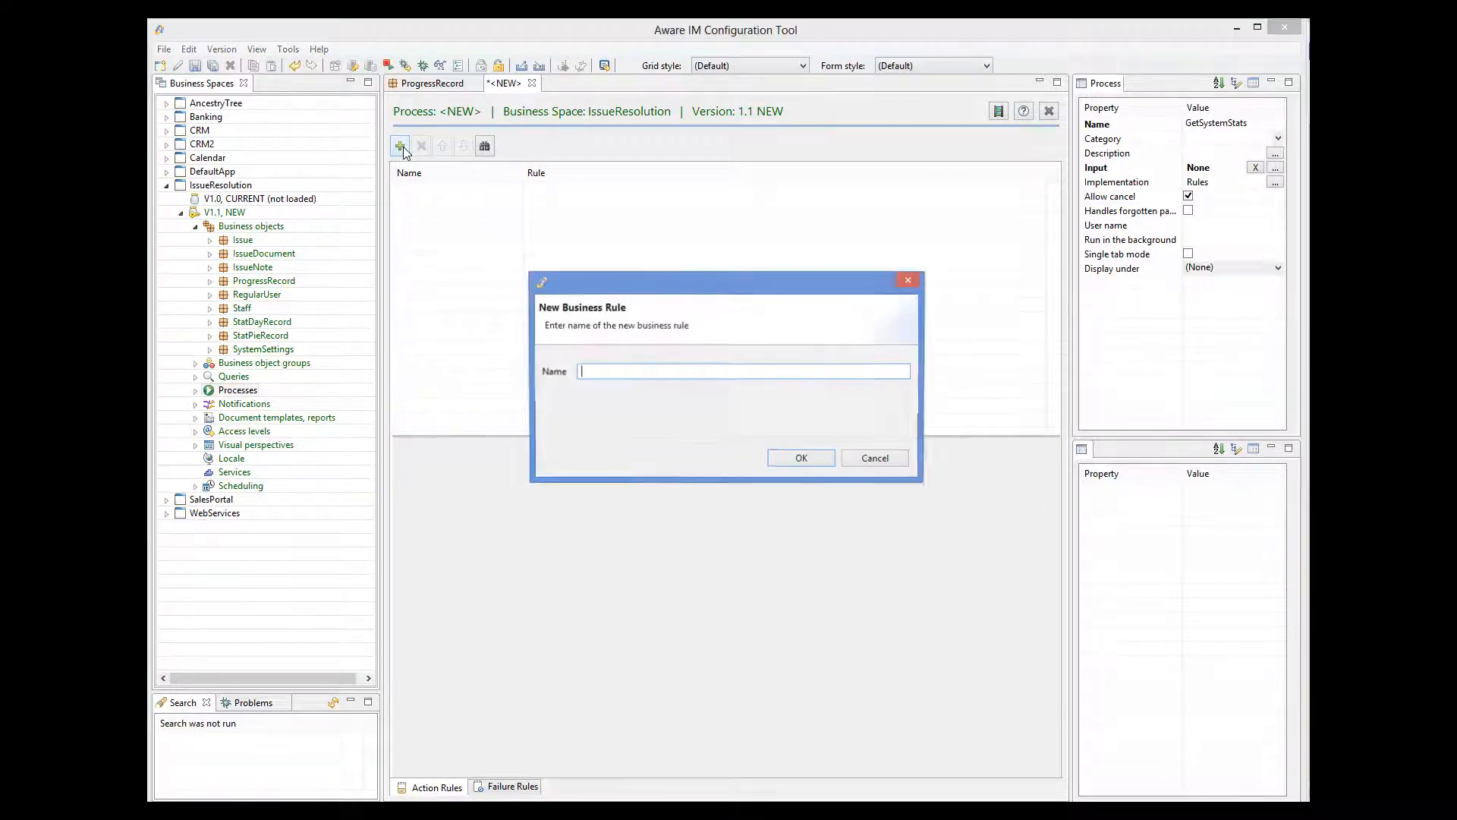
pyautogui.write('Find progress record')
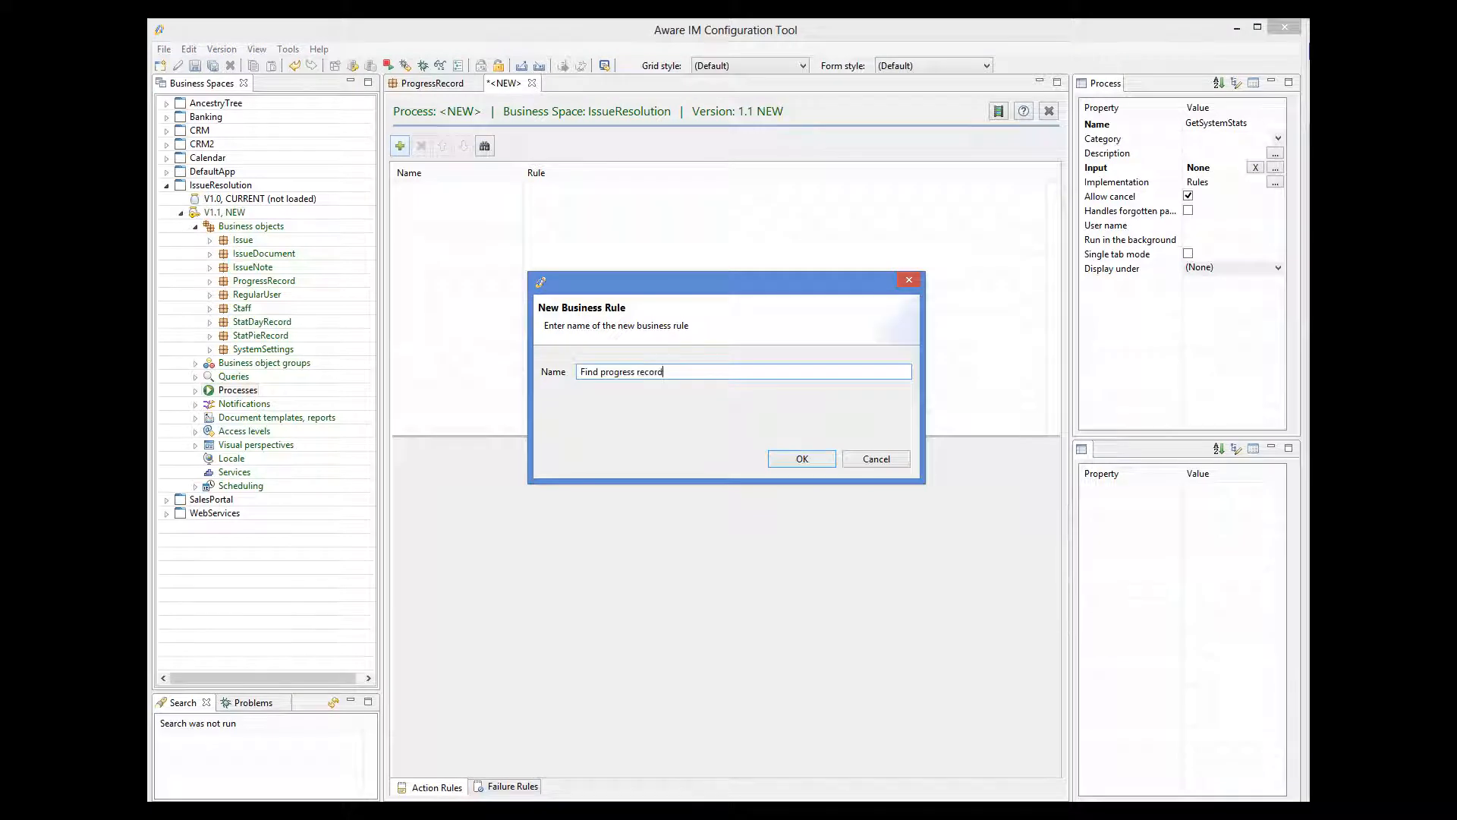
pyautogui.click(803, 458)
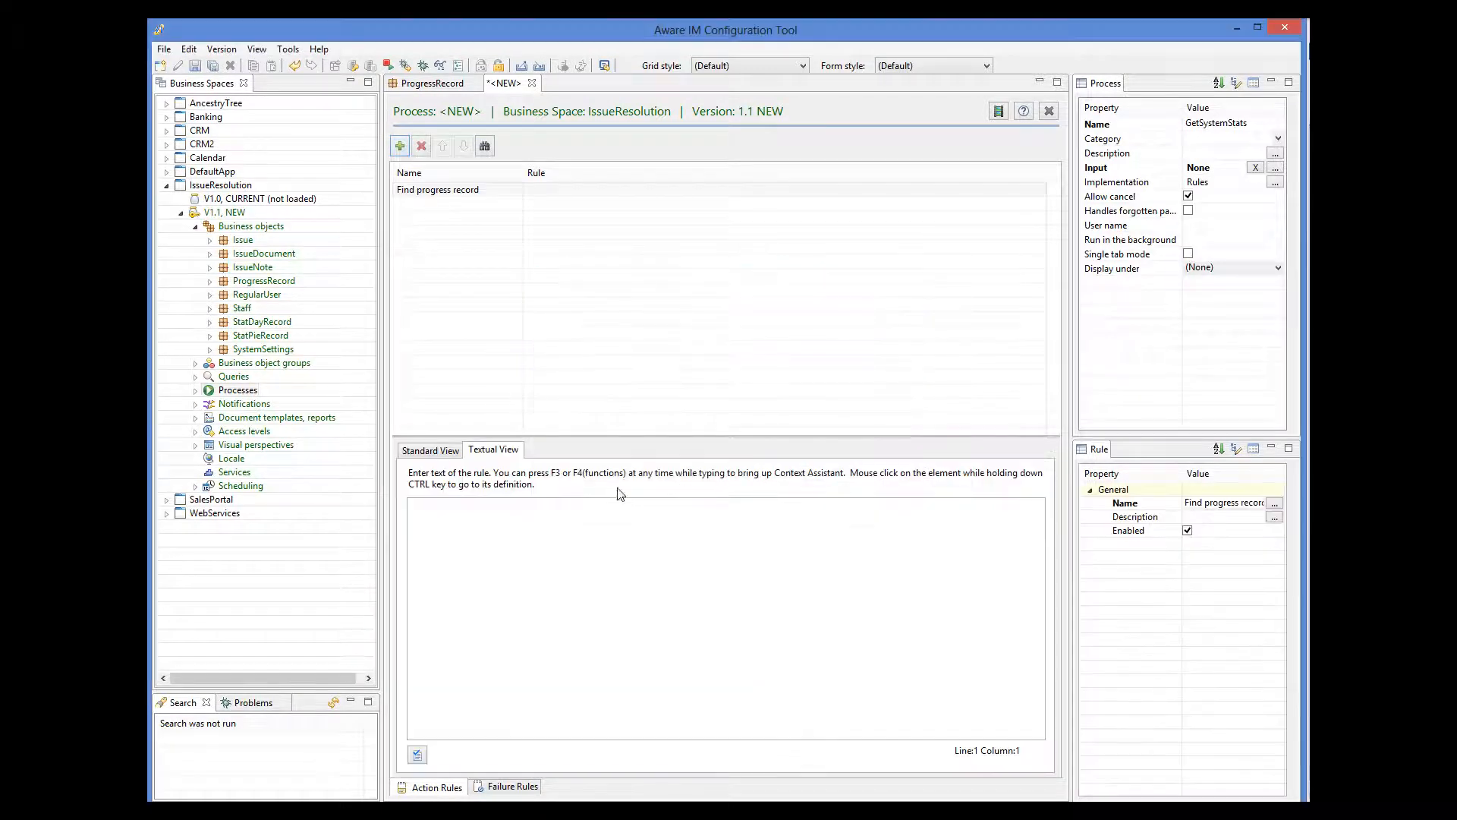
pyautogui.write('FIND ALL ProgressRecord')
pyautogui.click(425, 758)
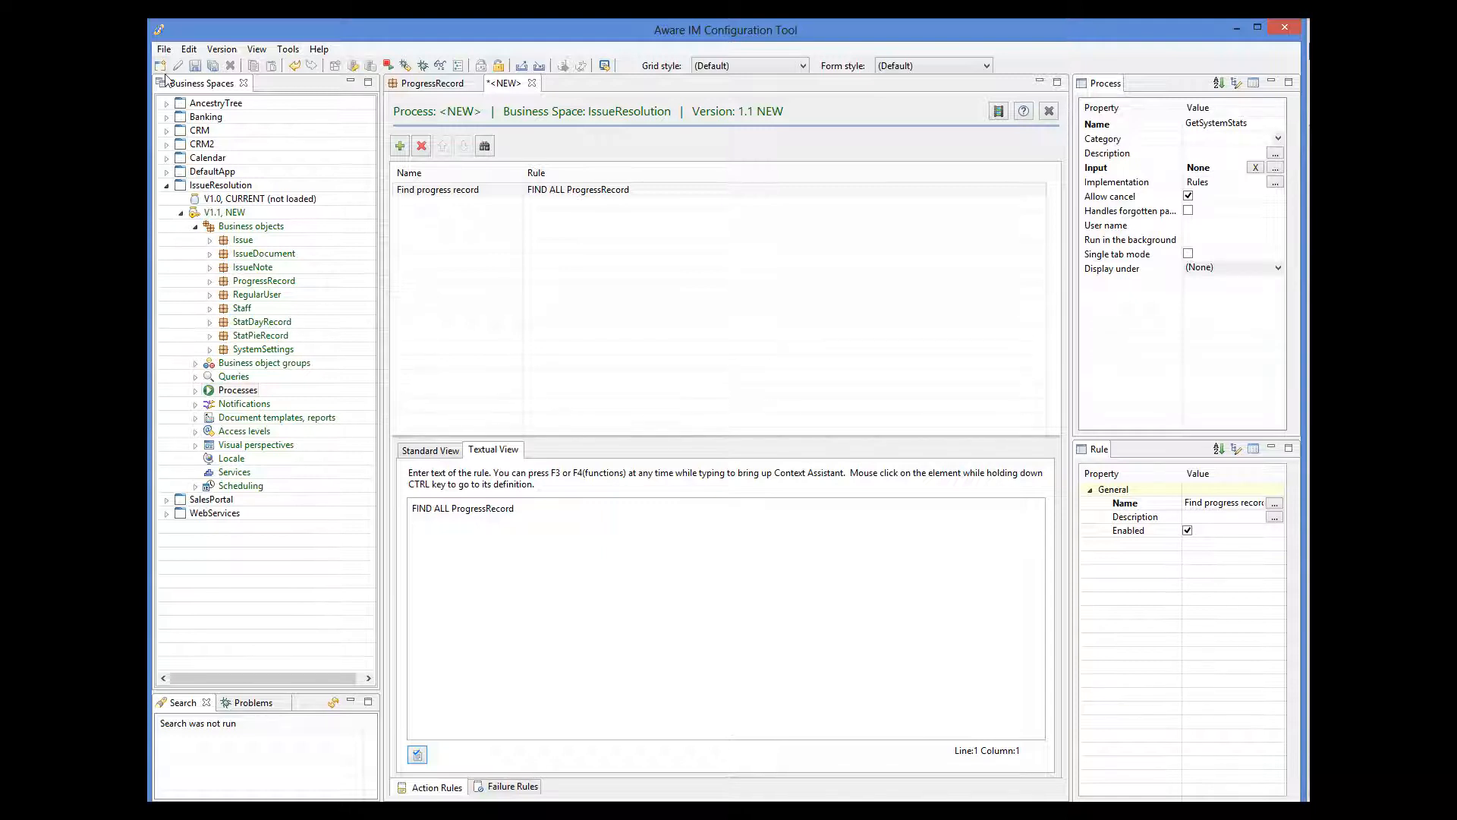
pyautogui.click(195, 65)
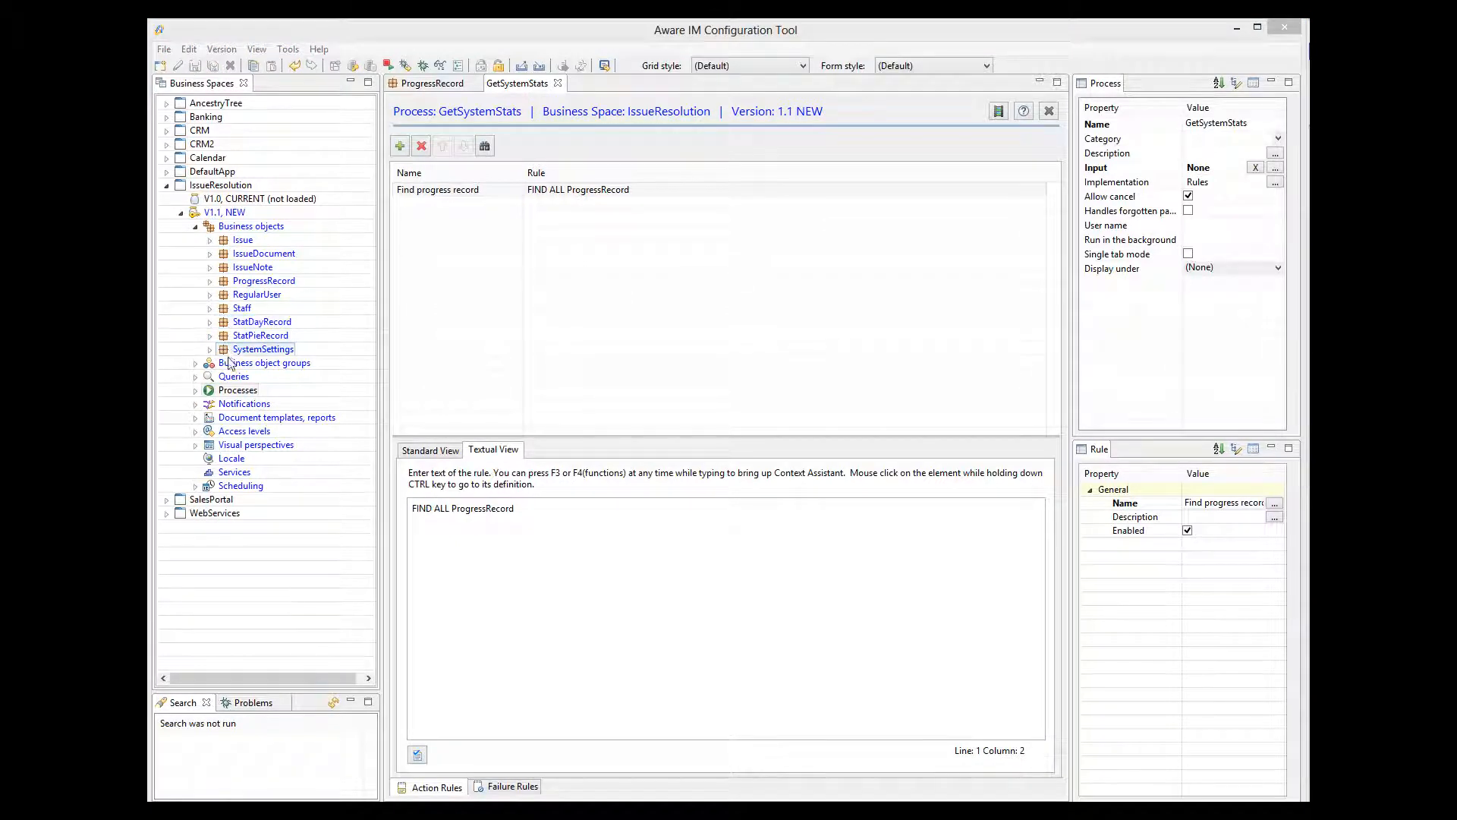
# Create a new service named GetSystemStats.
pyautogui.rightClick(235, 471)
pyautogui.moveTo(281, 483)
pyautogui.click(447, 482)
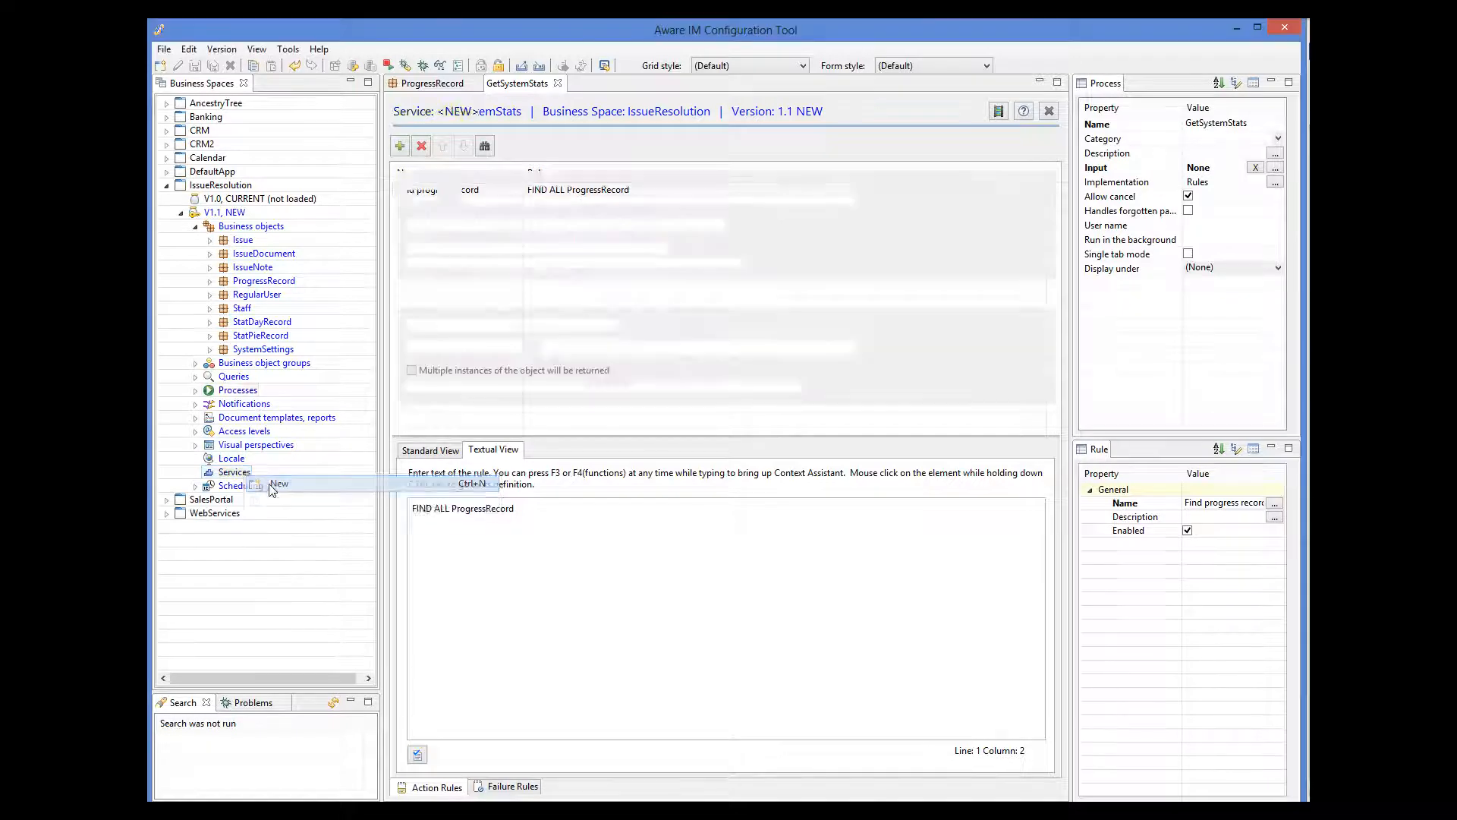
pyautogui.click(1203, 125)
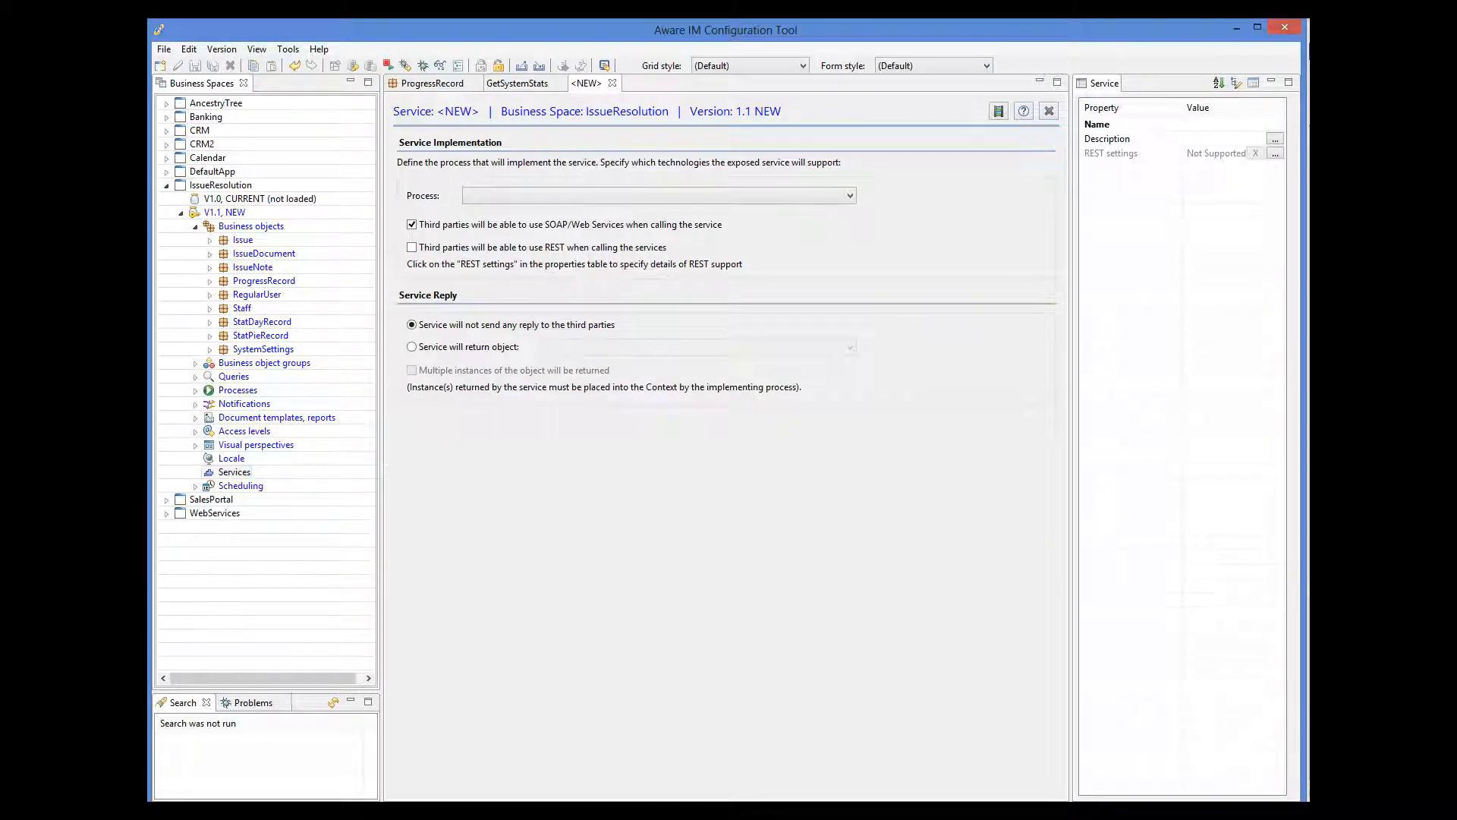
pyautogui.write('GetSystemStats')
# Implement the service with the GetSystemStats process and make it return an object.
pyautogui.click(851, 196)
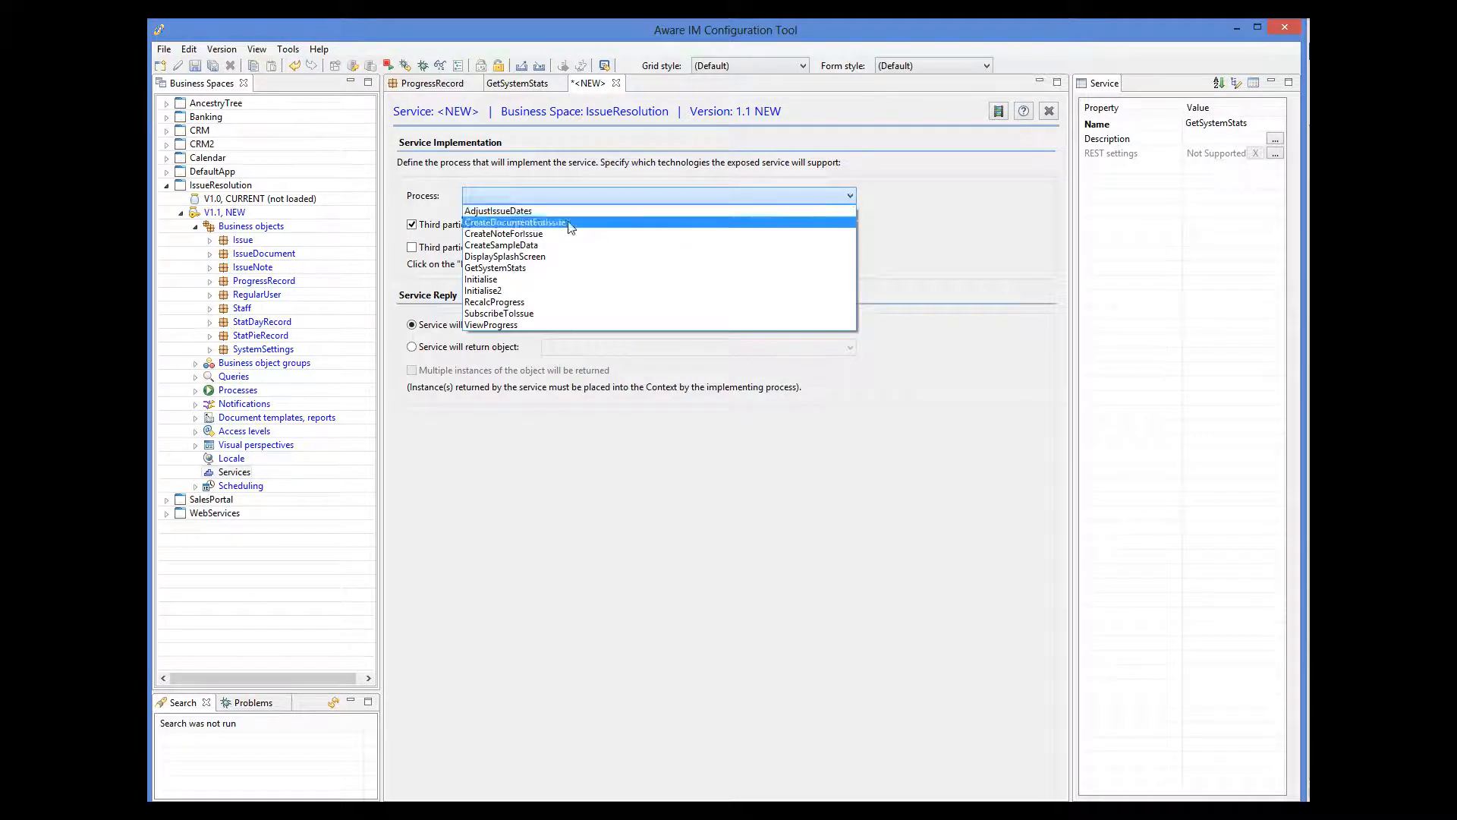
pyautogui.click(546, 268)
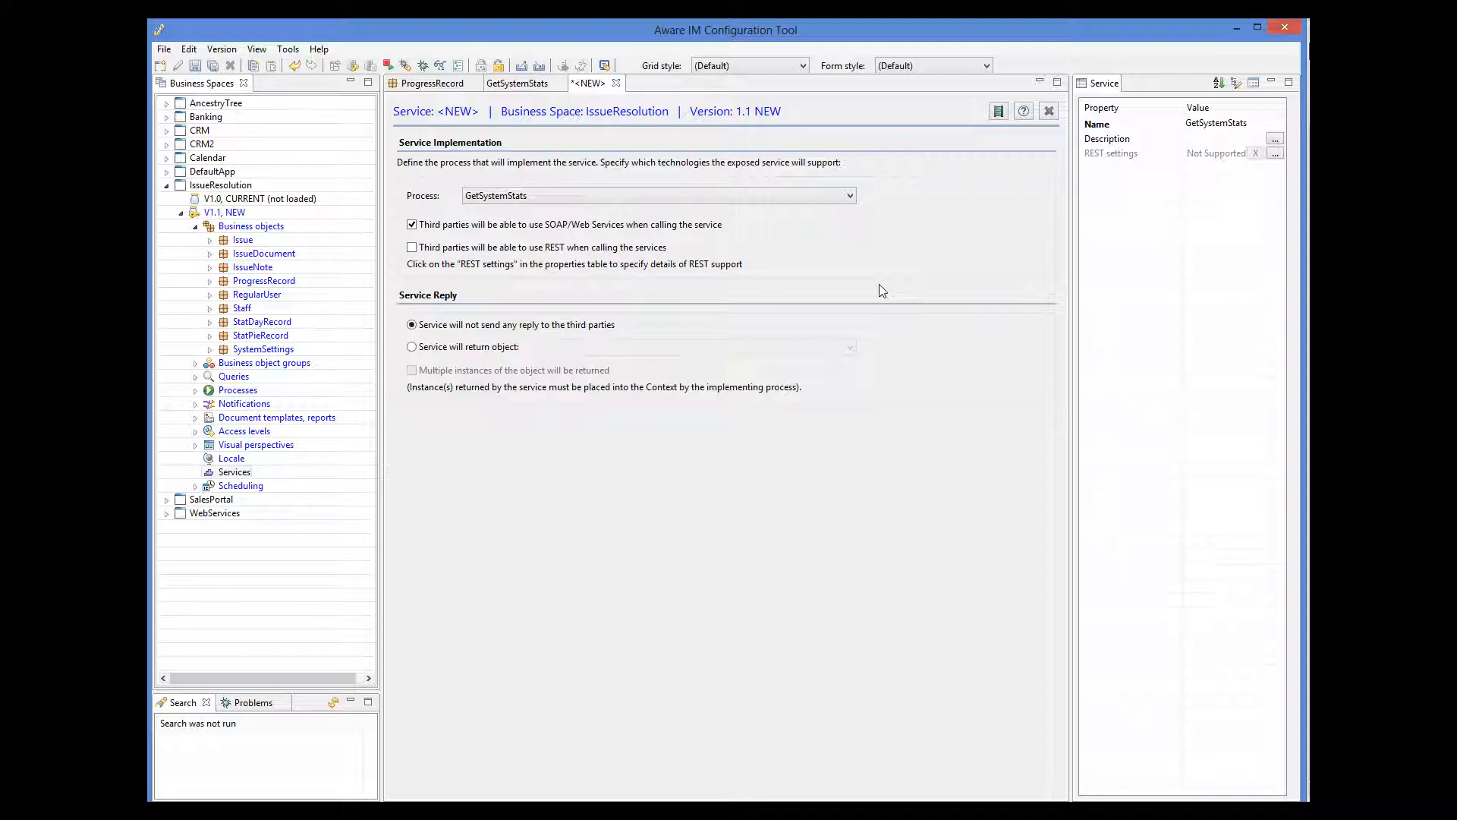
pyautogui.click(483, 348)
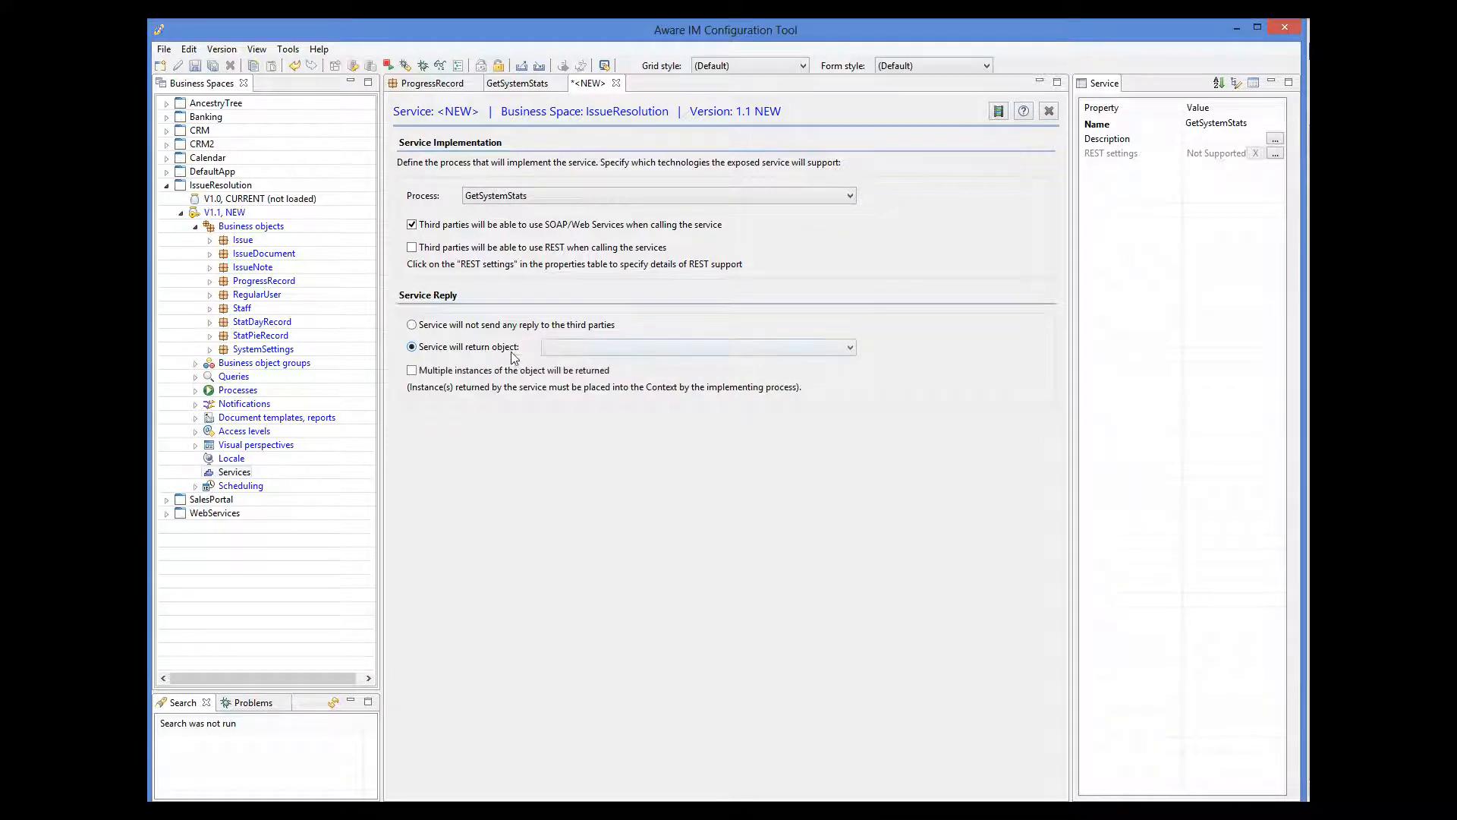
# Select ProgressRecord as the object the GetSystemStats service returns.
pyautogui.click(568, 350)
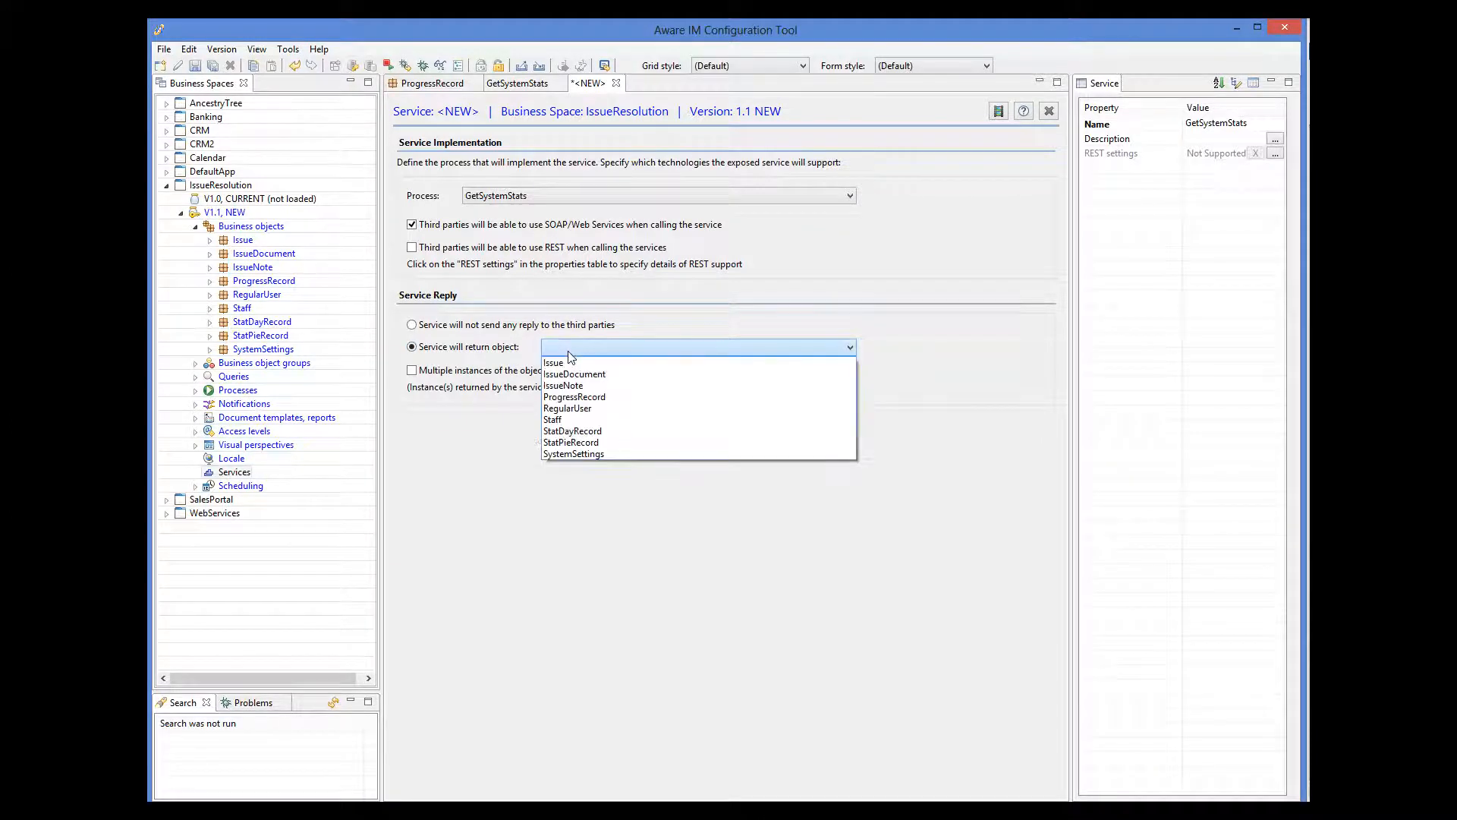
pyautogui.click(589, 397)
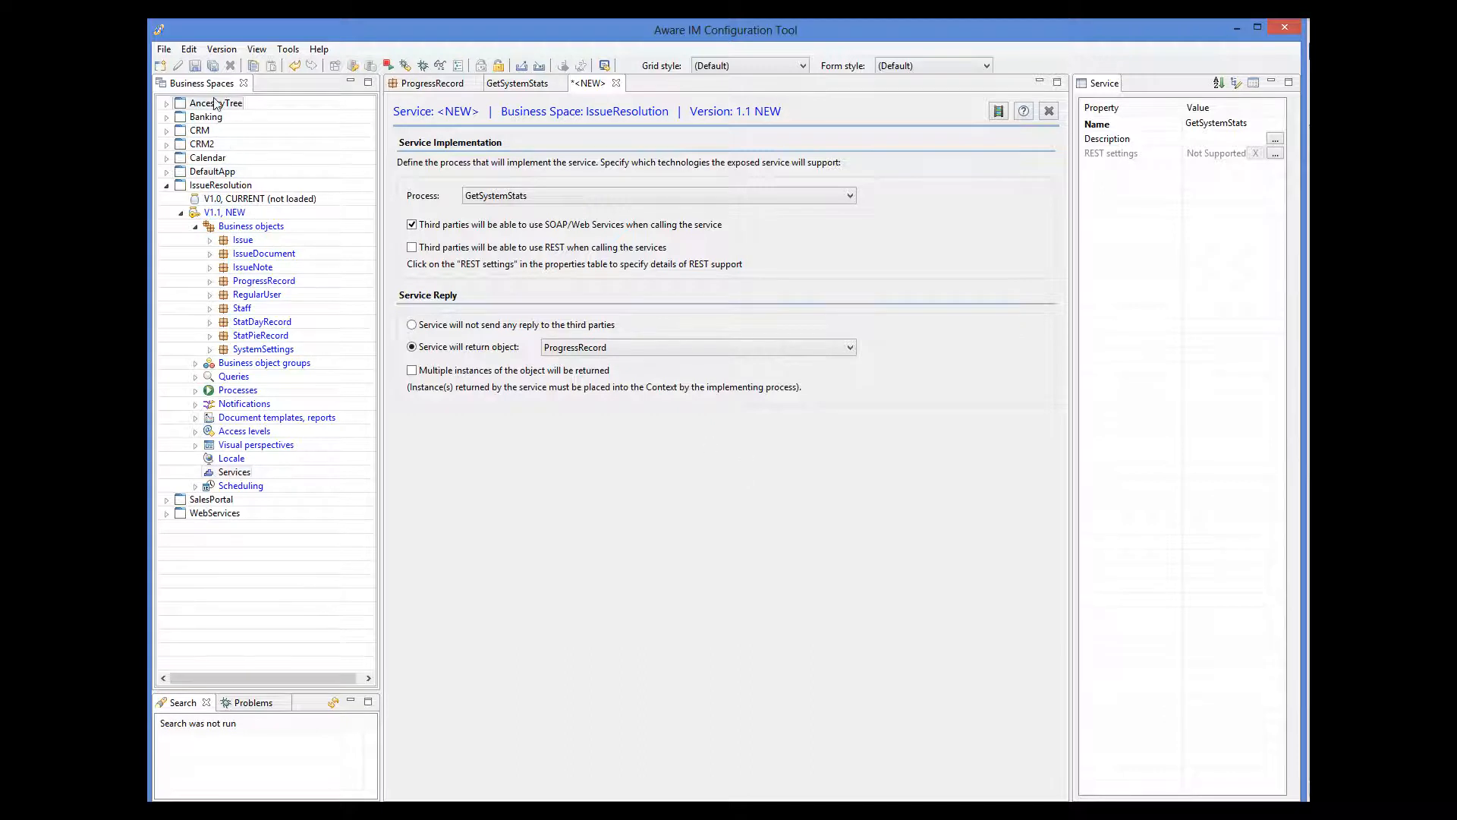
# Save the GetSystemStats service and enable REST access for third parties.
pyautogui.click(195, 66)
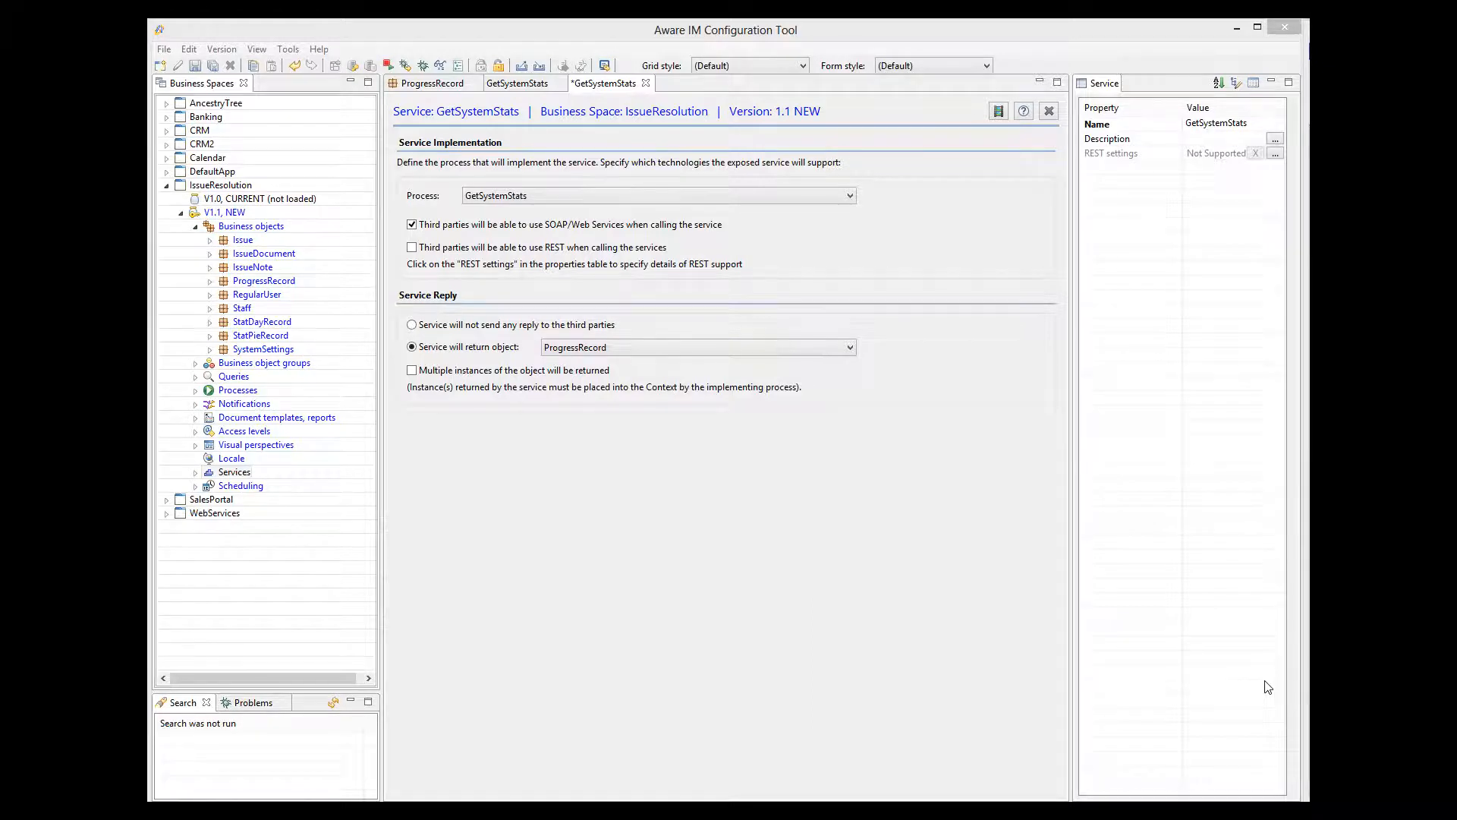
pyautogui.click(477, 254)
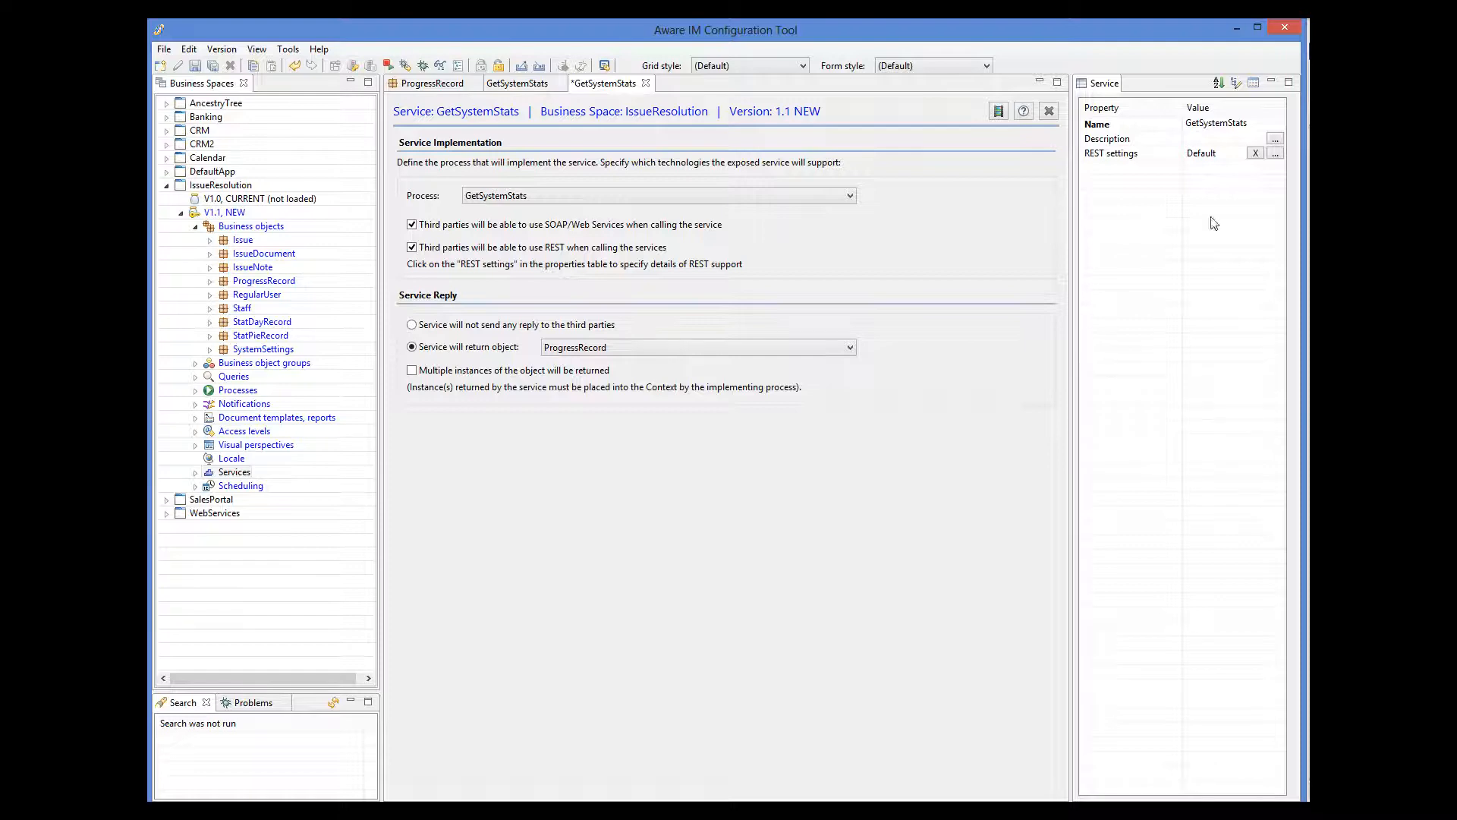
# Open the REST Service Settings dialog showing the default URL mapping and reply format.
pyautogui.click(1275, 154)
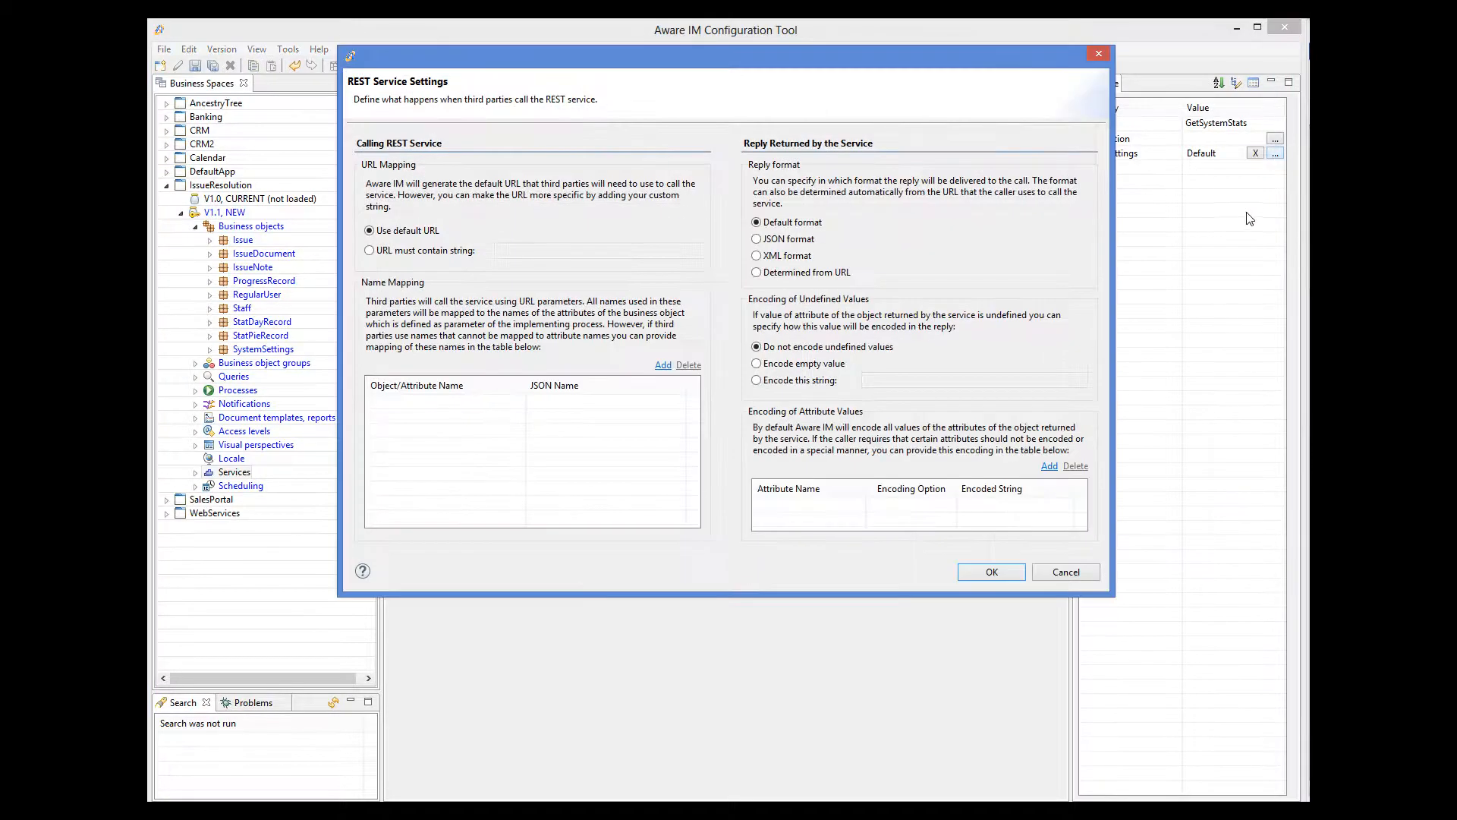